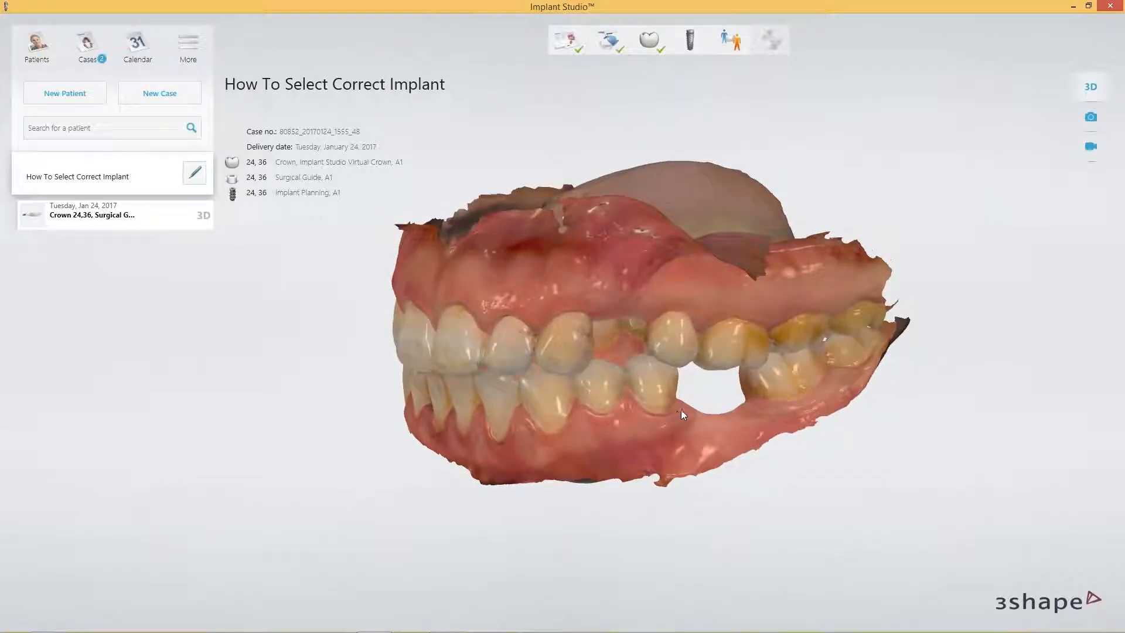
Open the case for crowns 24 and 36 with surgical guide and proceed past cropping to scan alignment
right_drag(686, 407, 633, 404)
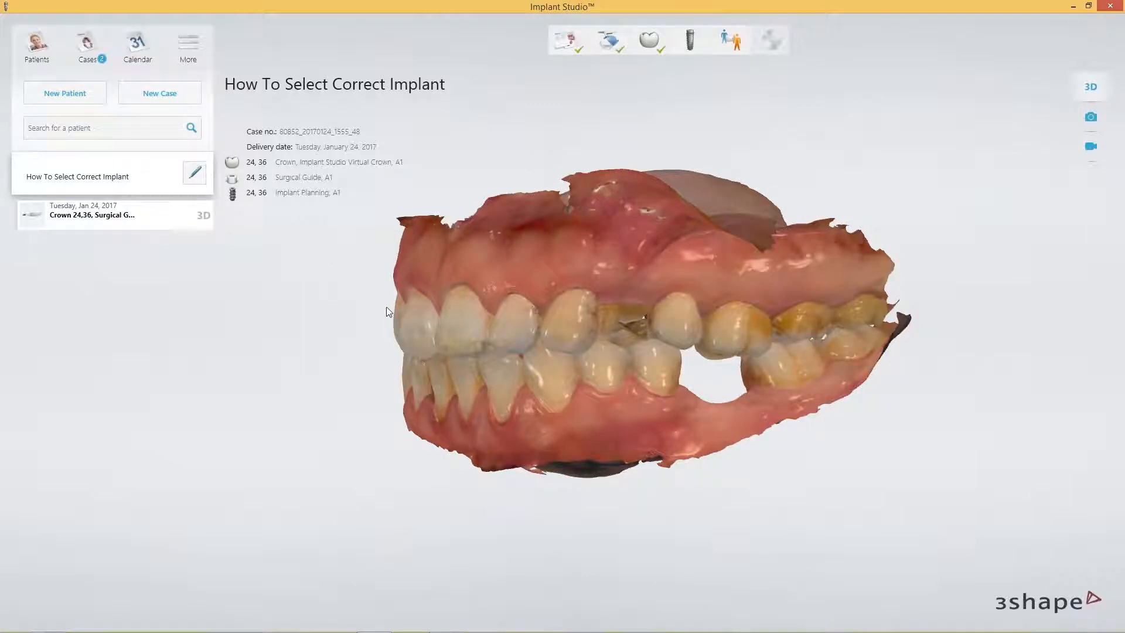
double_click(109, 219)
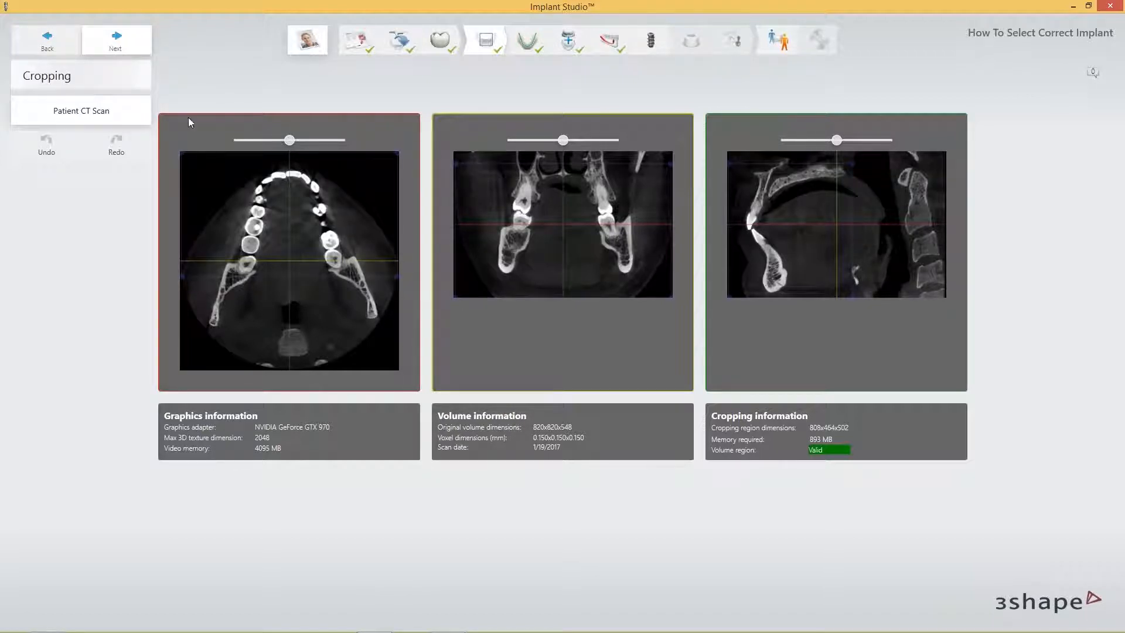
click(121, 41)
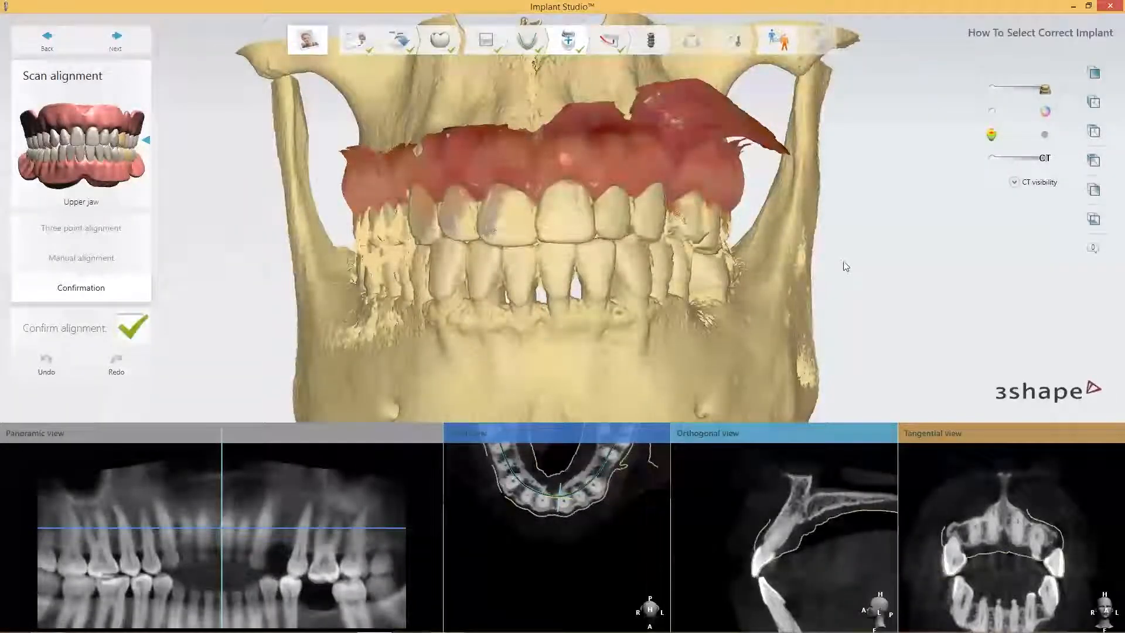
Inspect the upper jaw scan's alignment to the CT from the patient's left side and proceed to implant planning
right_drag(844, 262, 761, 263)
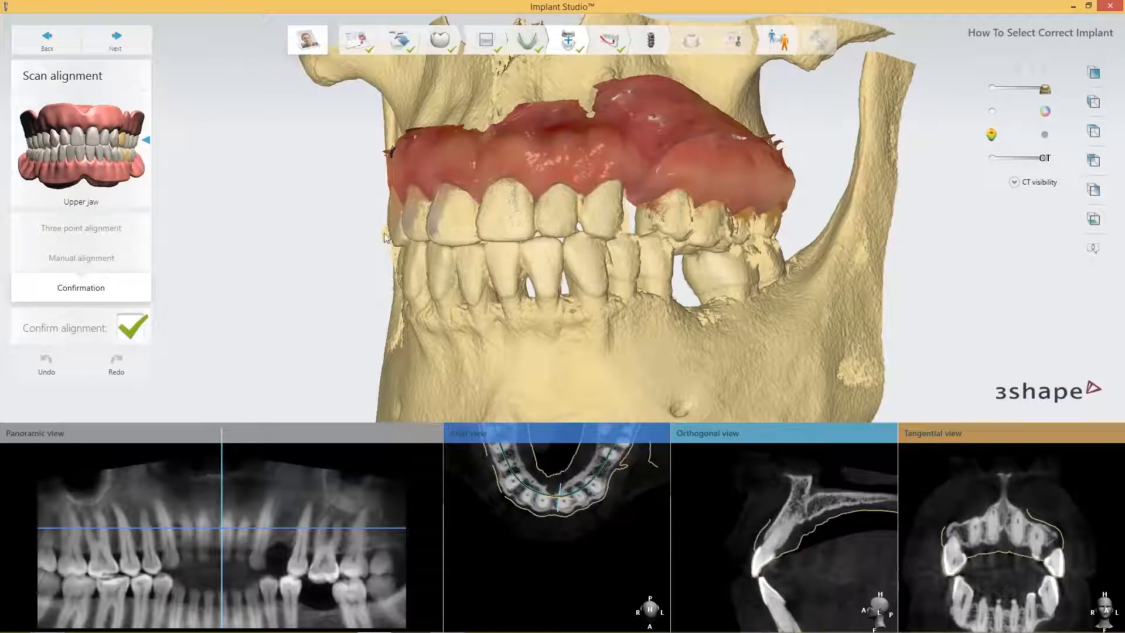
right_drag(378, 258, 401, 252)
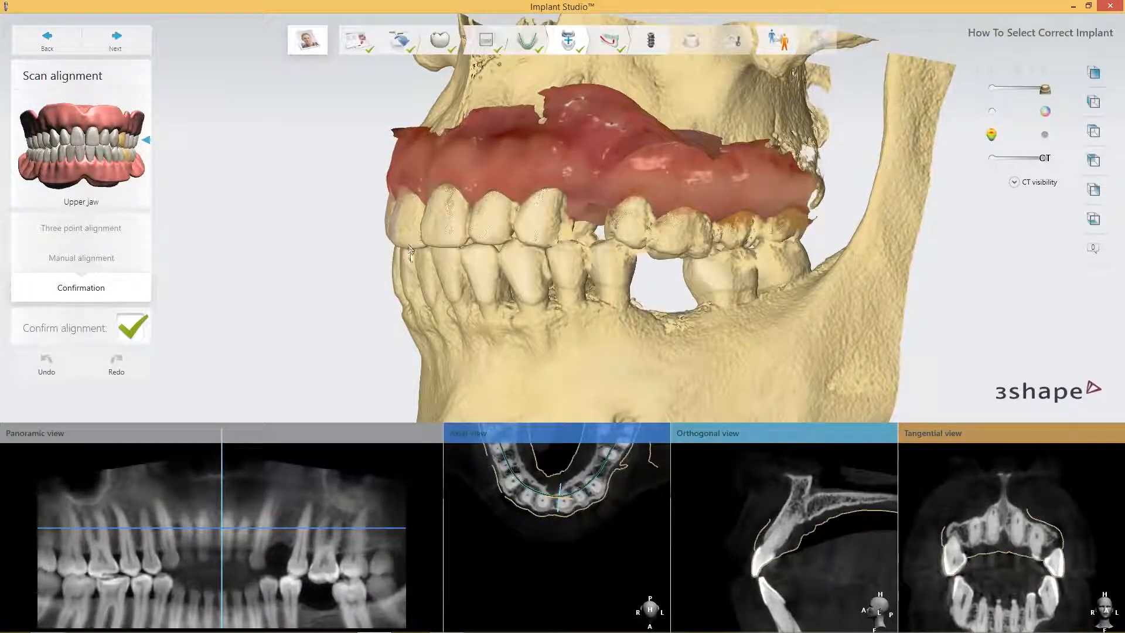
right_drag(451, 225, 428, 227)
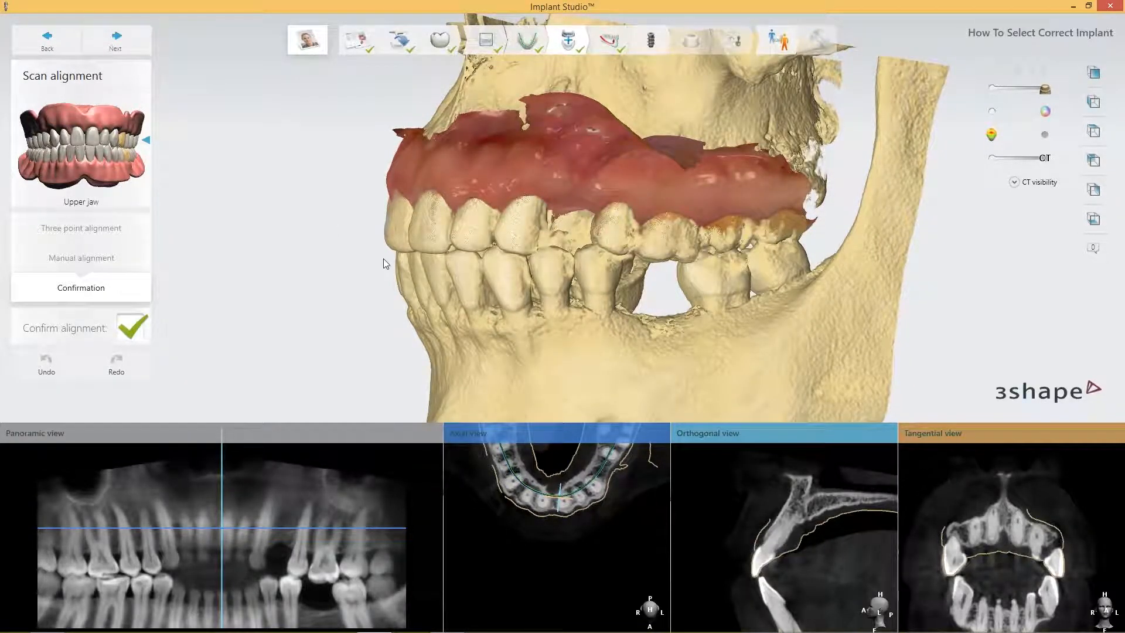
click(115, 40)
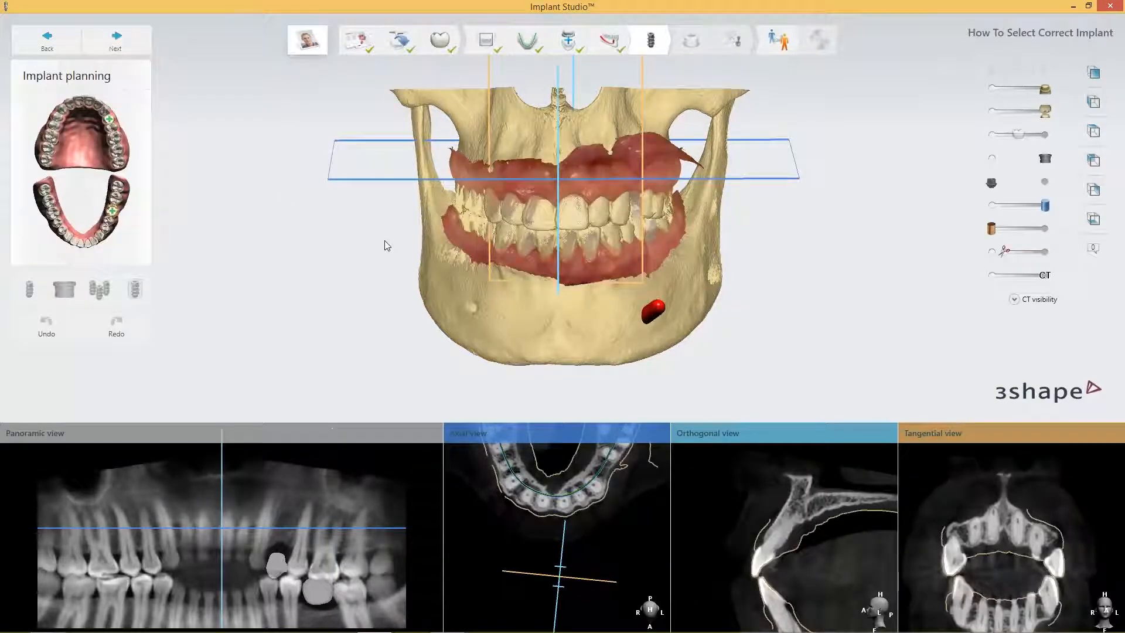
Centre the CT cross-sections on the missing tooth 36 and start choosing an implant for that tooth
right_drag(591, 304, 438, 284)
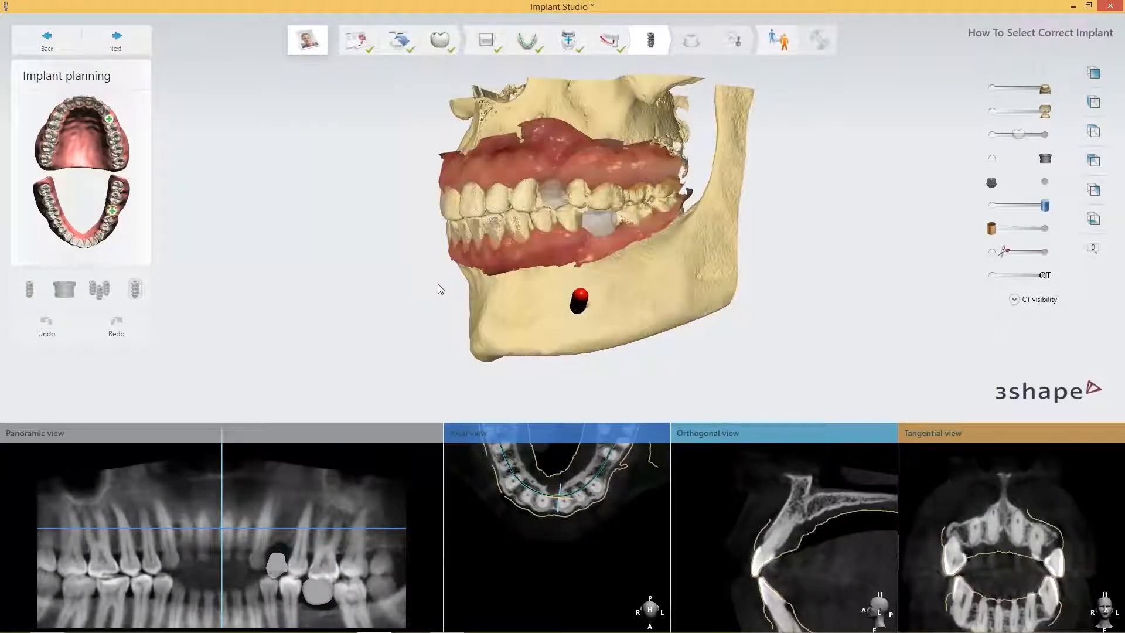
scroll(568, 254, up, 3)
scroll(568, 254, up, 2)
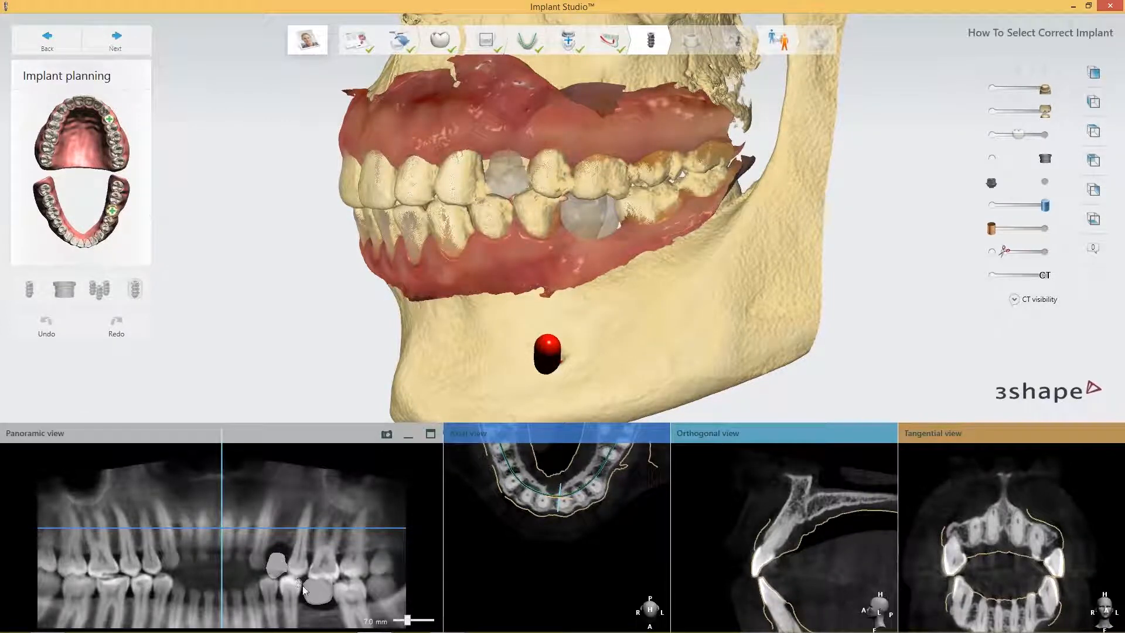
click(320, 595)
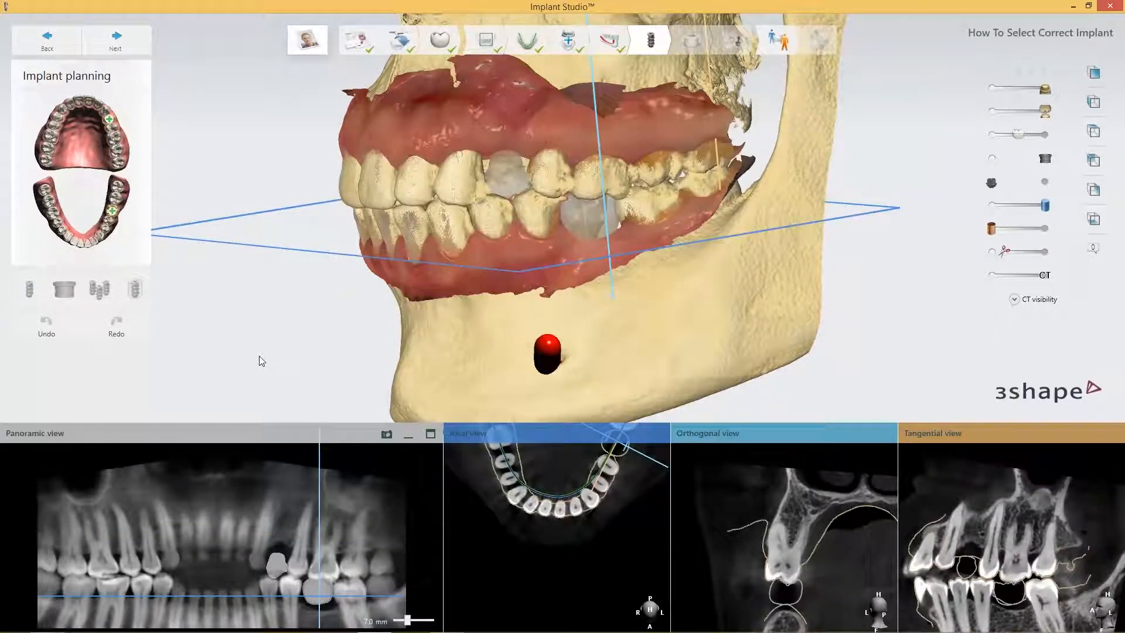
click(112, 212)
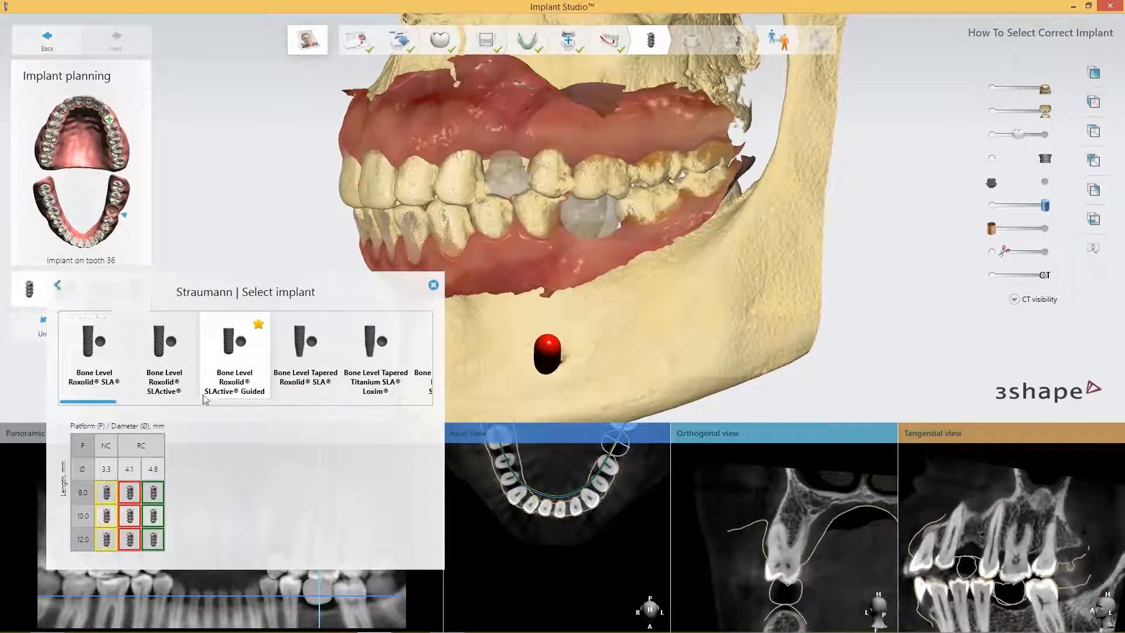
Look through the full list of implant manufacturers and open Straumann's implant systems
click(58, 287)
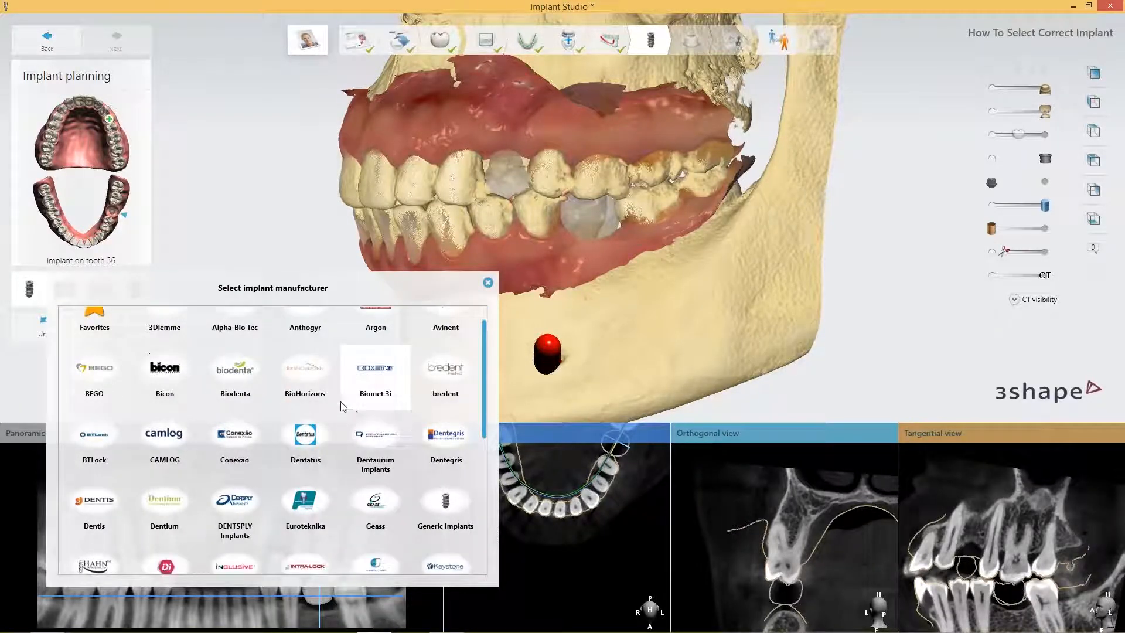
scroll(300, 409, down, 2)
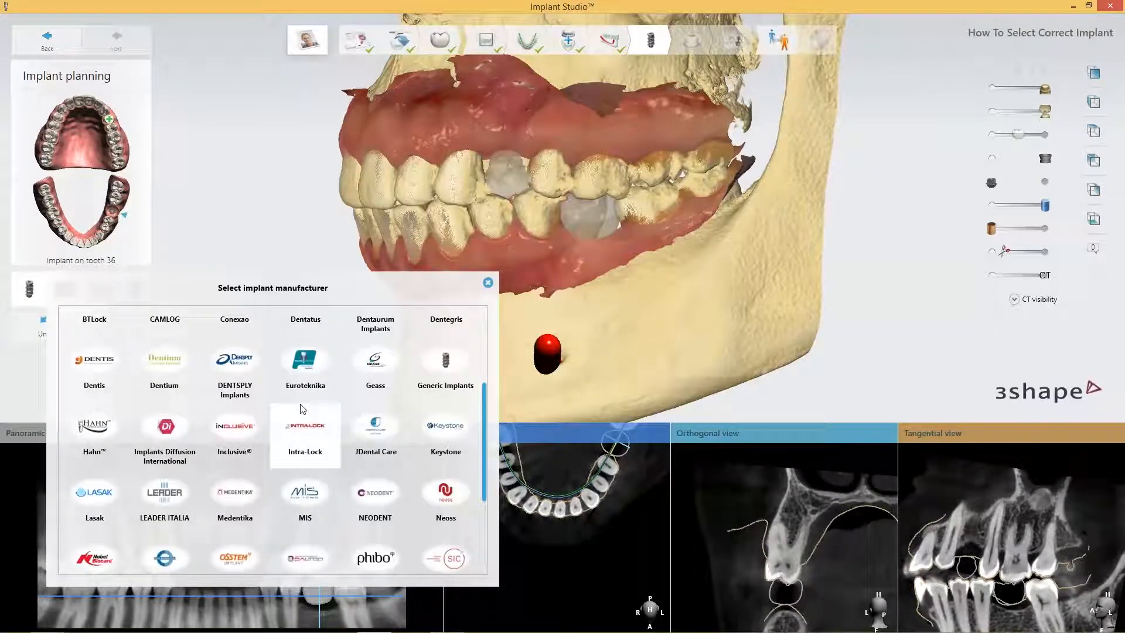
scroll(319, 466, down, 2)
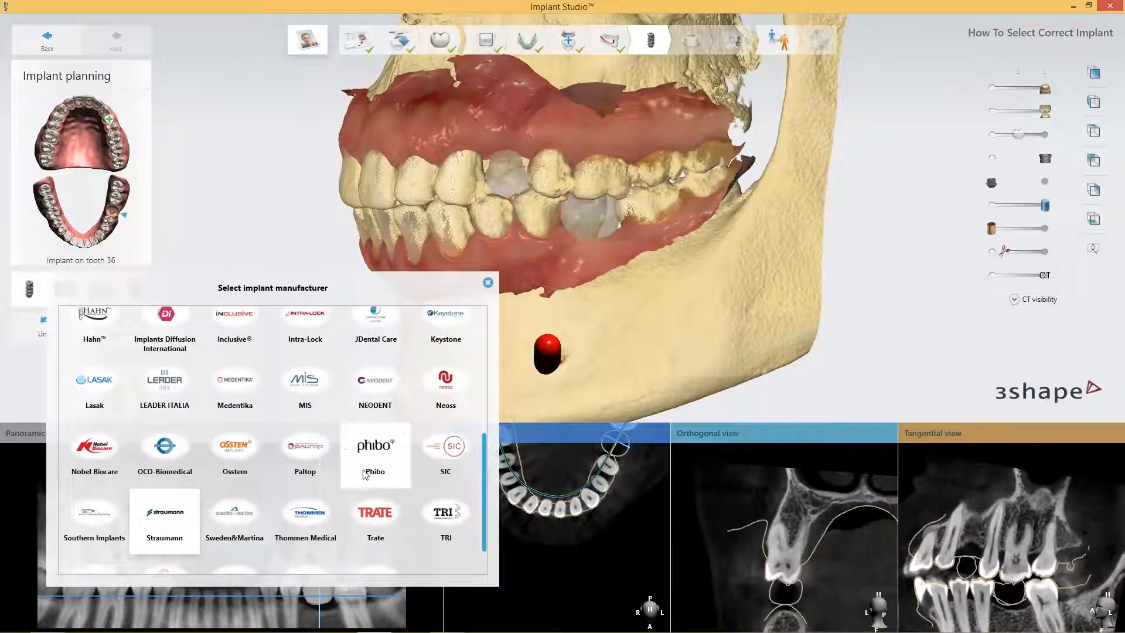
scroll(373, 468, up, 2)
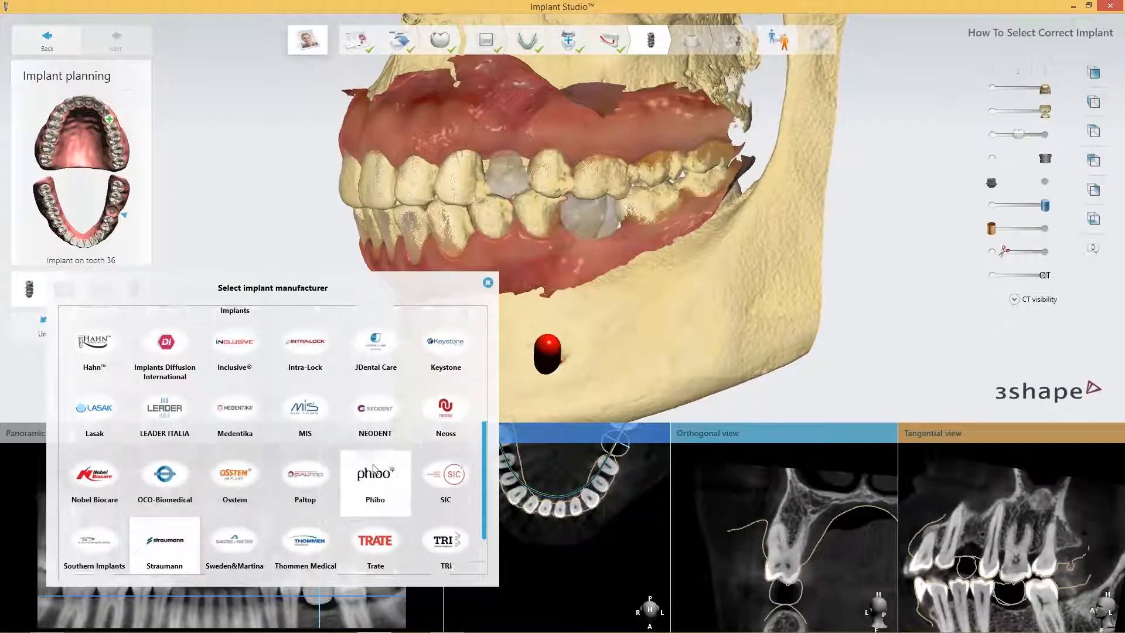
scroll(374, 469, up, 3)
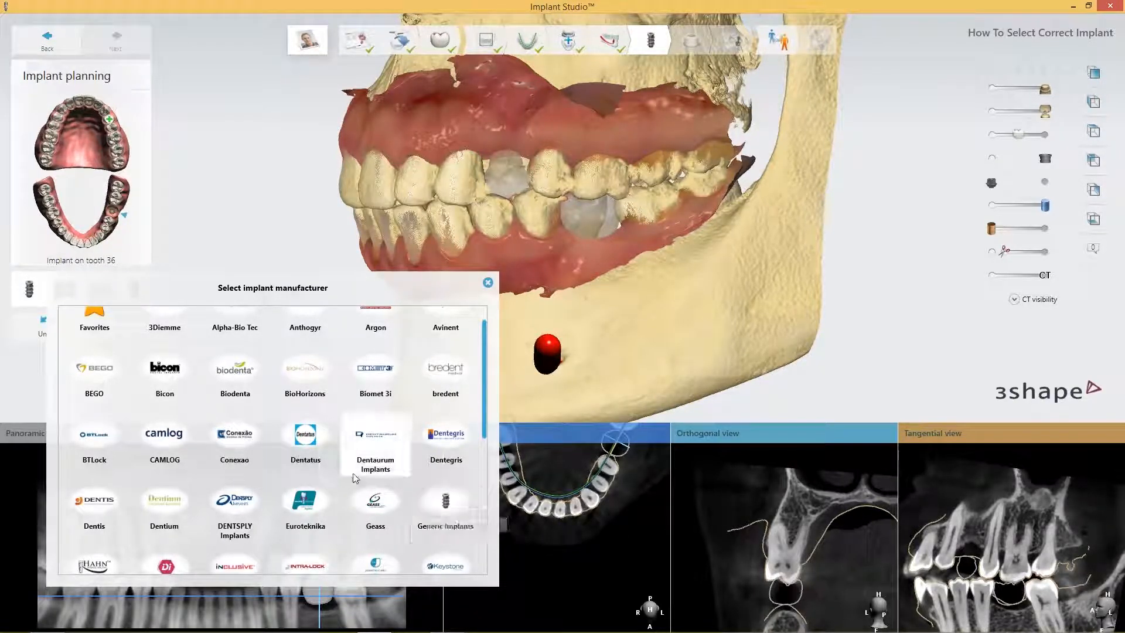
scroll(352, 476, down, 2)
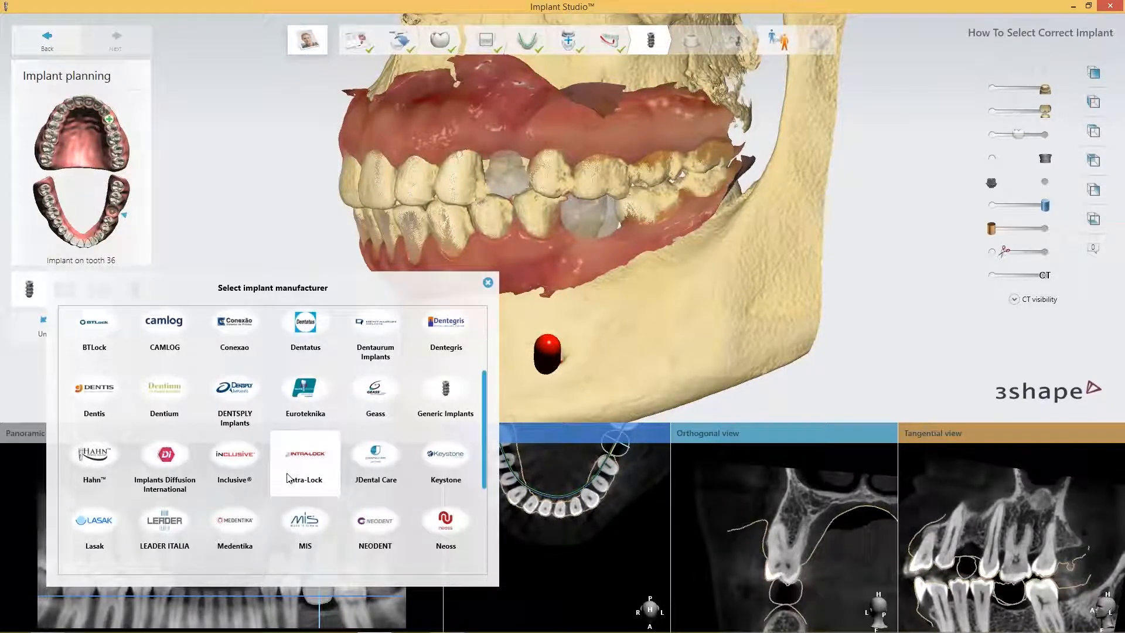
scroll(278, 414, down, 1)
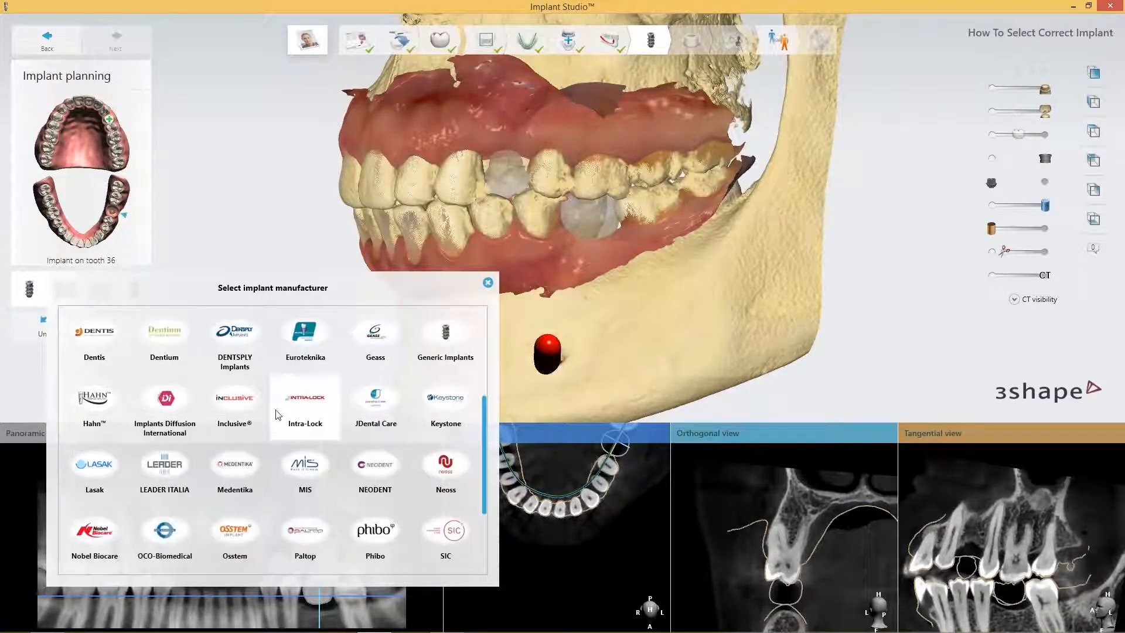
scroll(278, 415, down, 2)
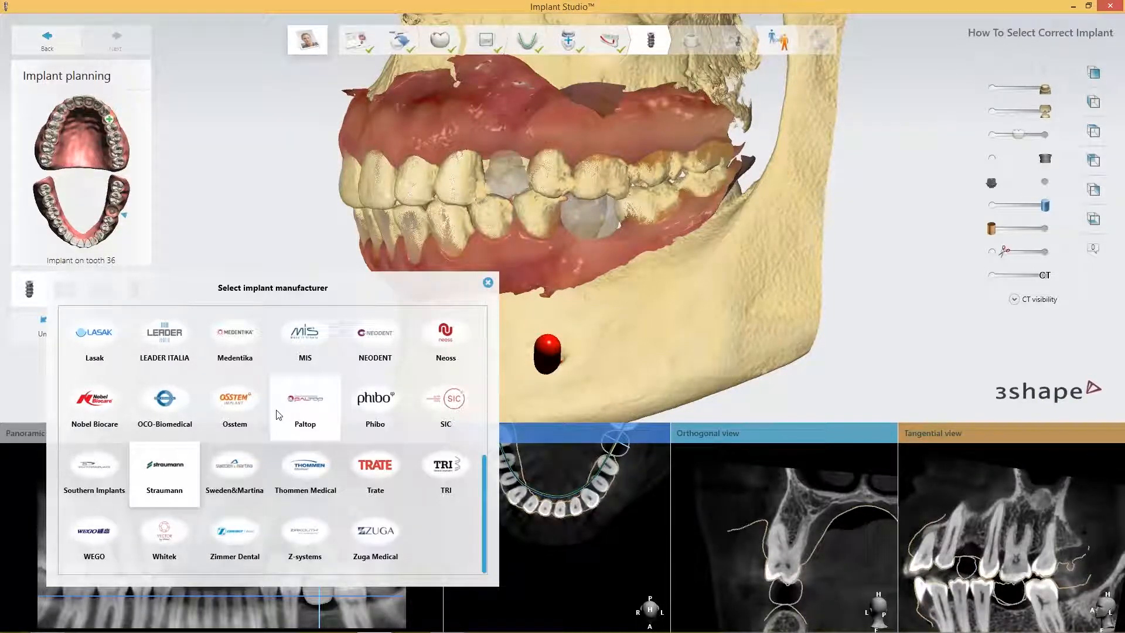
click(309, 484)
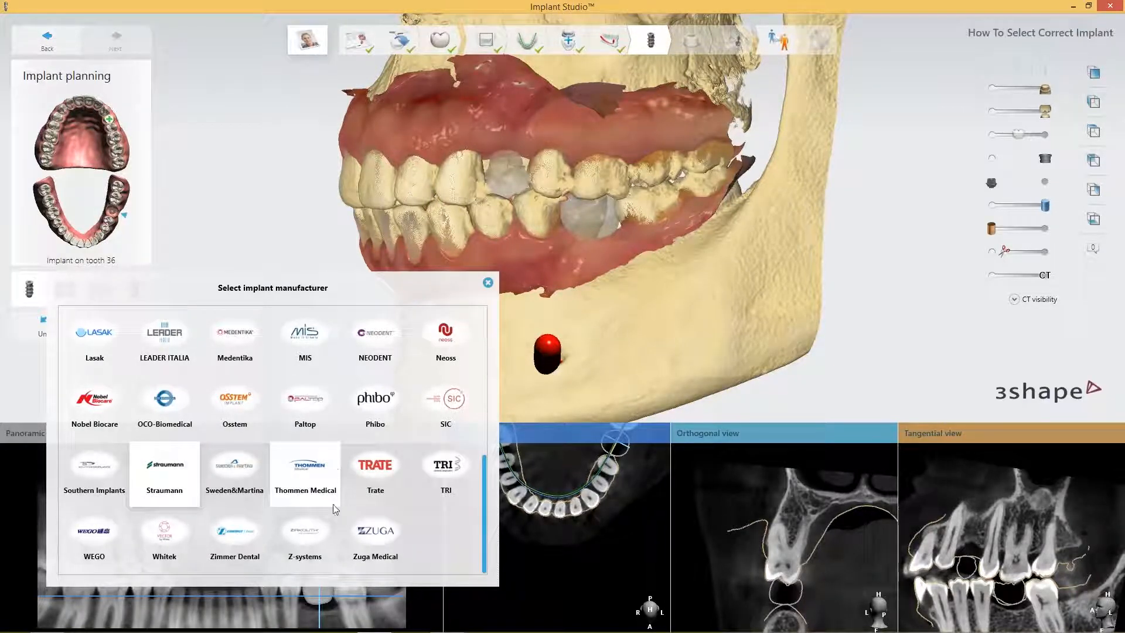
click(174, 481)
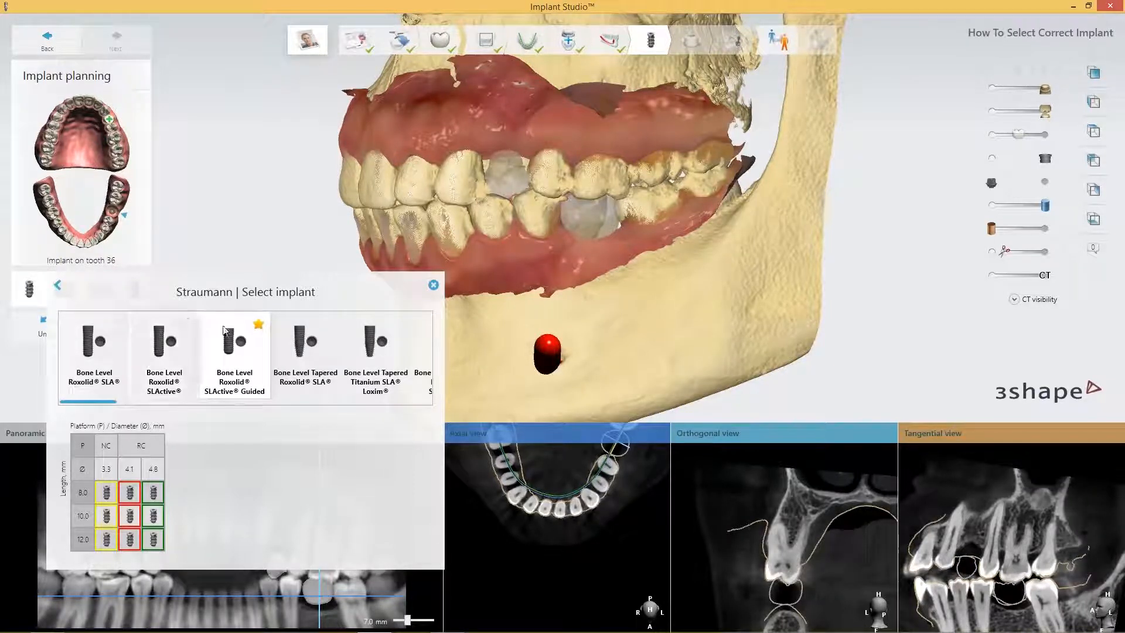
Return to the manufacturer list and view the implant systems stored under Favorites
click(58, 287)
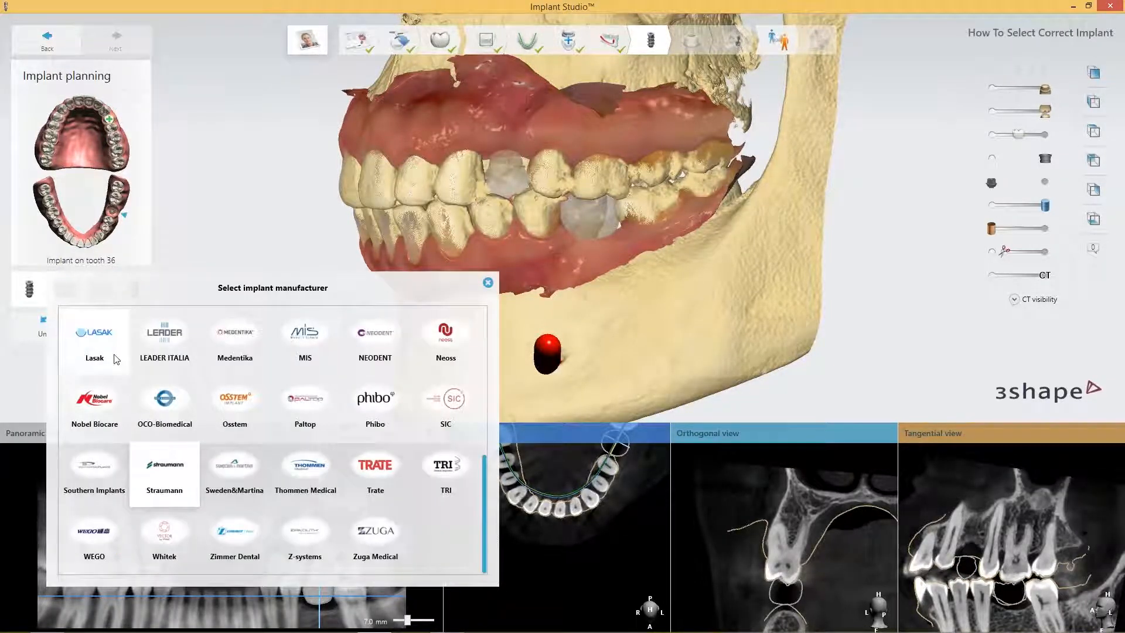
scroll(83, 352, up, 5)
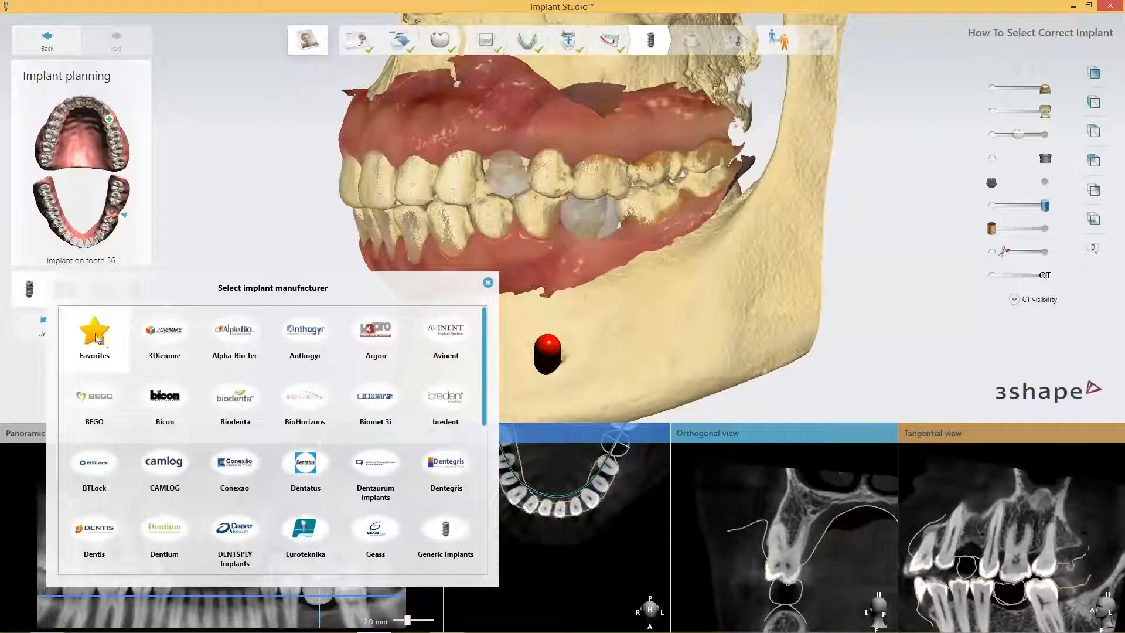
click(103, 340)
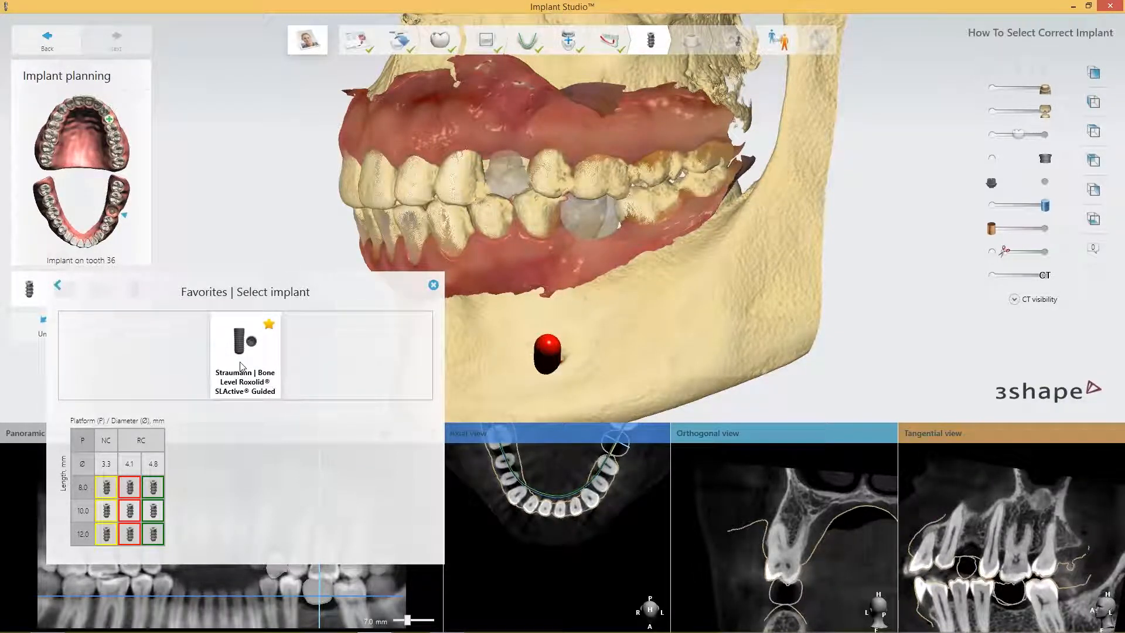
Add Biodenta's Bone Level Tapered implant system to the favorites and reopen the Favorites list
click(57, 286)
click(234, 404)
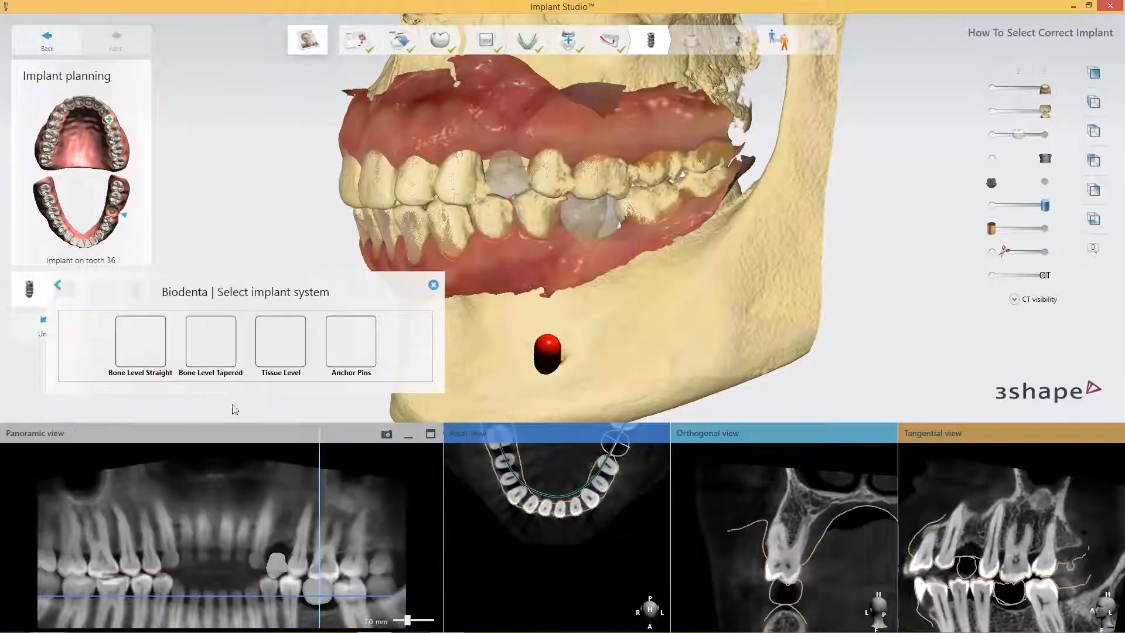
click(234, 324)
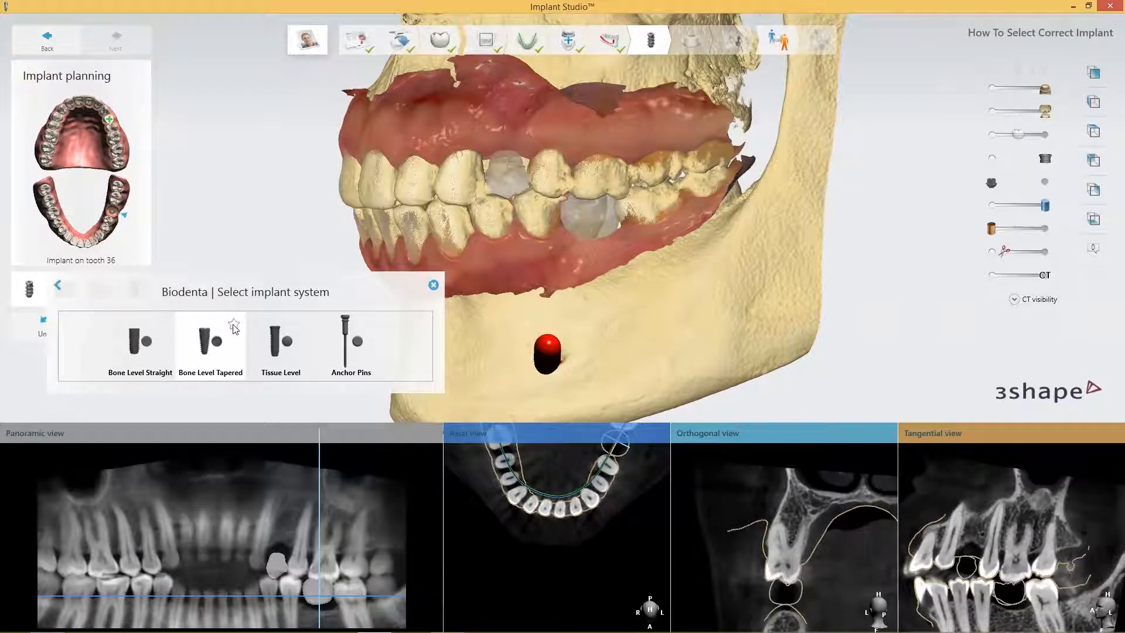
click(61, 287)
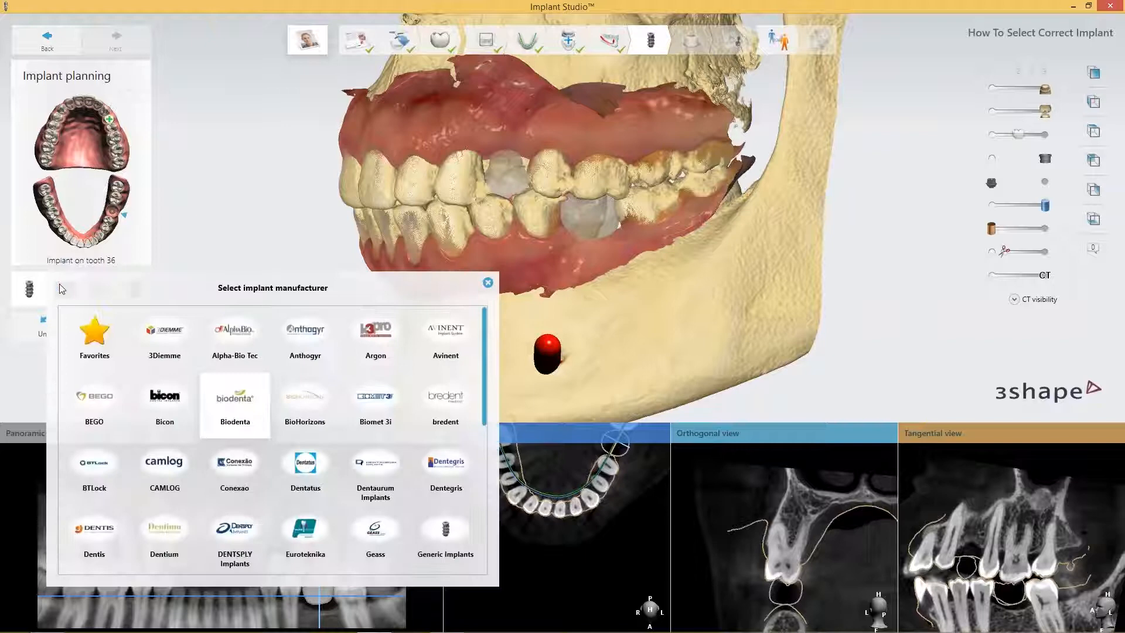
click(97, 332)
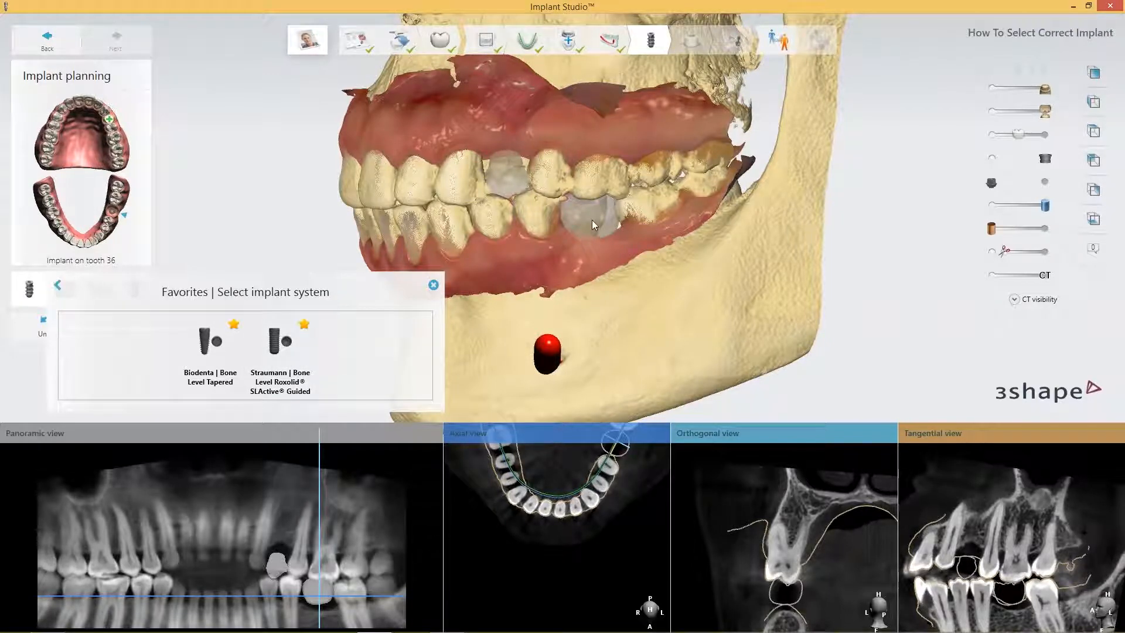
Place a Straumann Bone Level Roxolid SLActive Guided implant, 10.0 mm long and 4.1 mm in diameter, on tooth 36 and close the implant selection
click(279, 344)
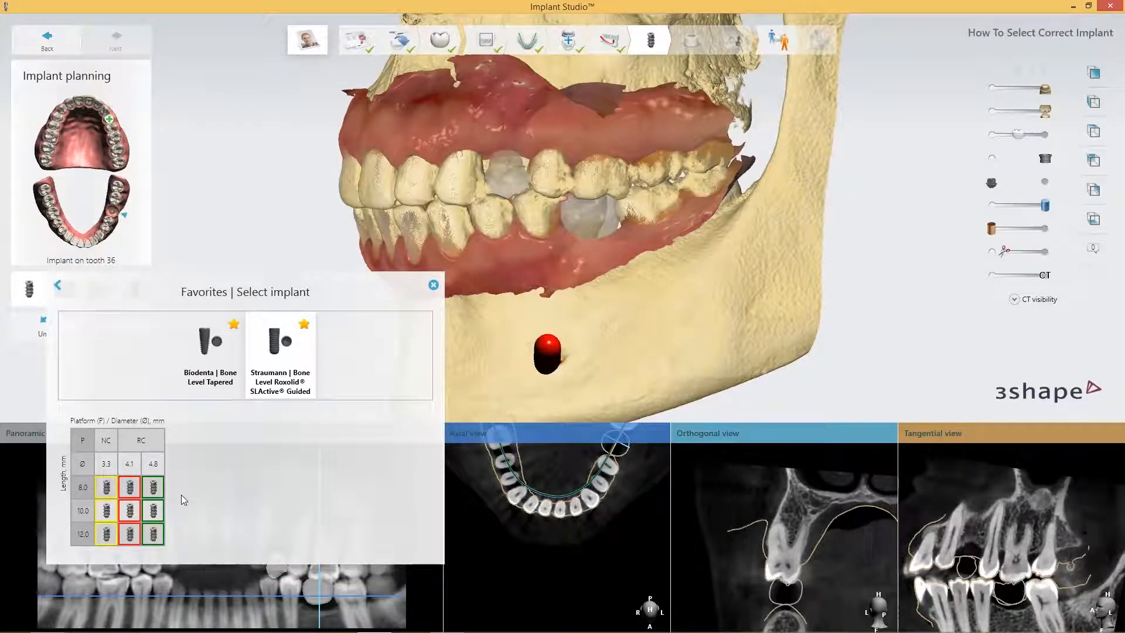
click(130, 512)
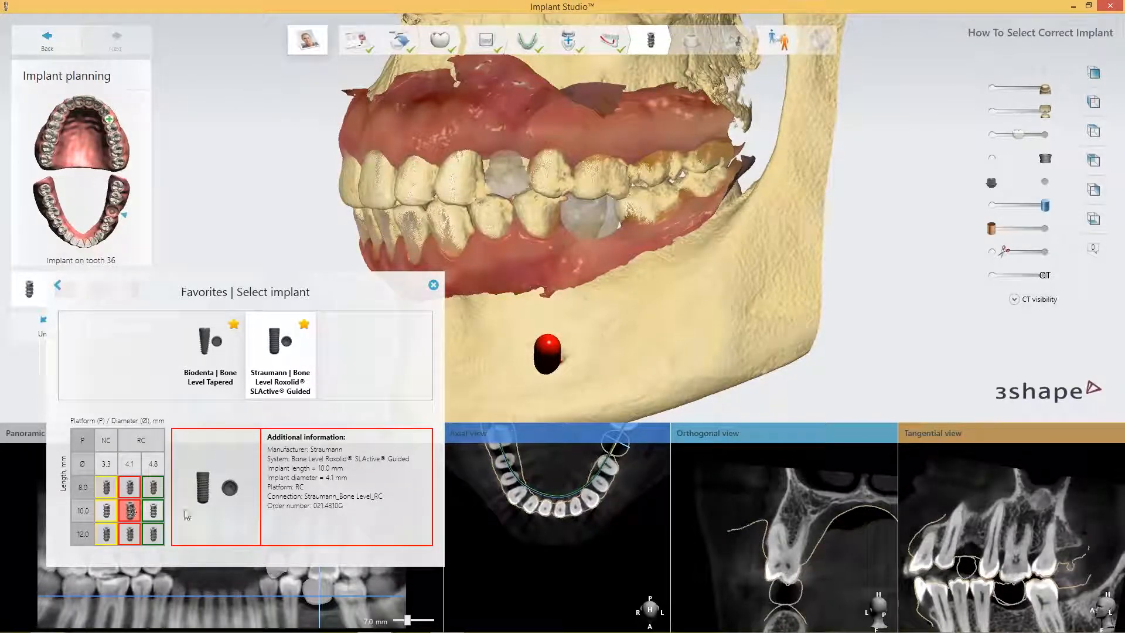
double_click(199, 479)
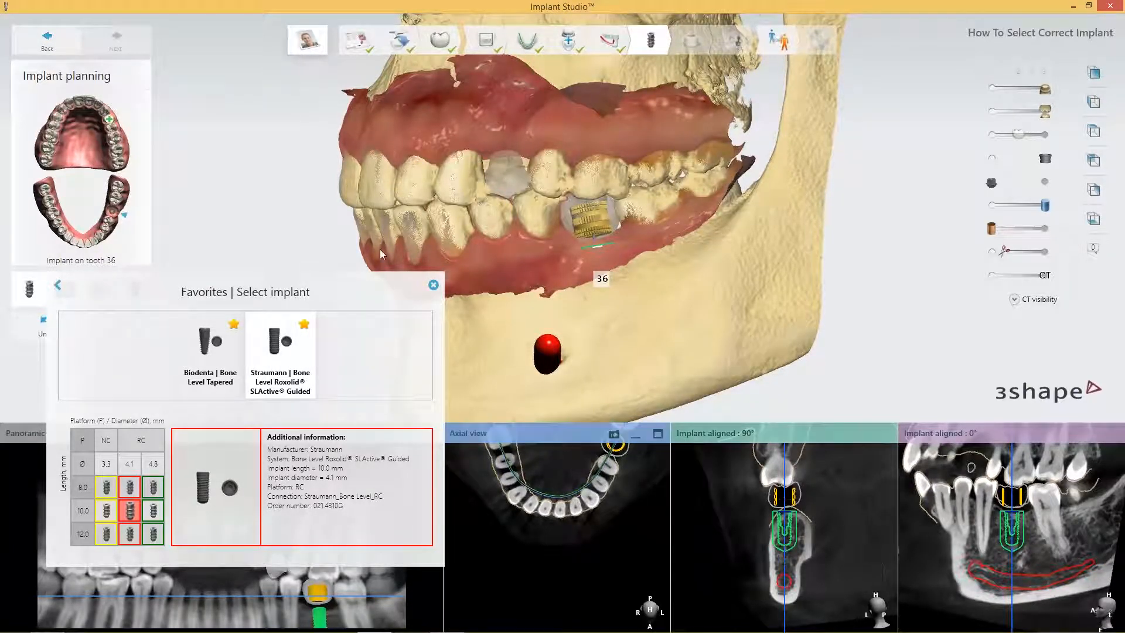
click(434, 285)
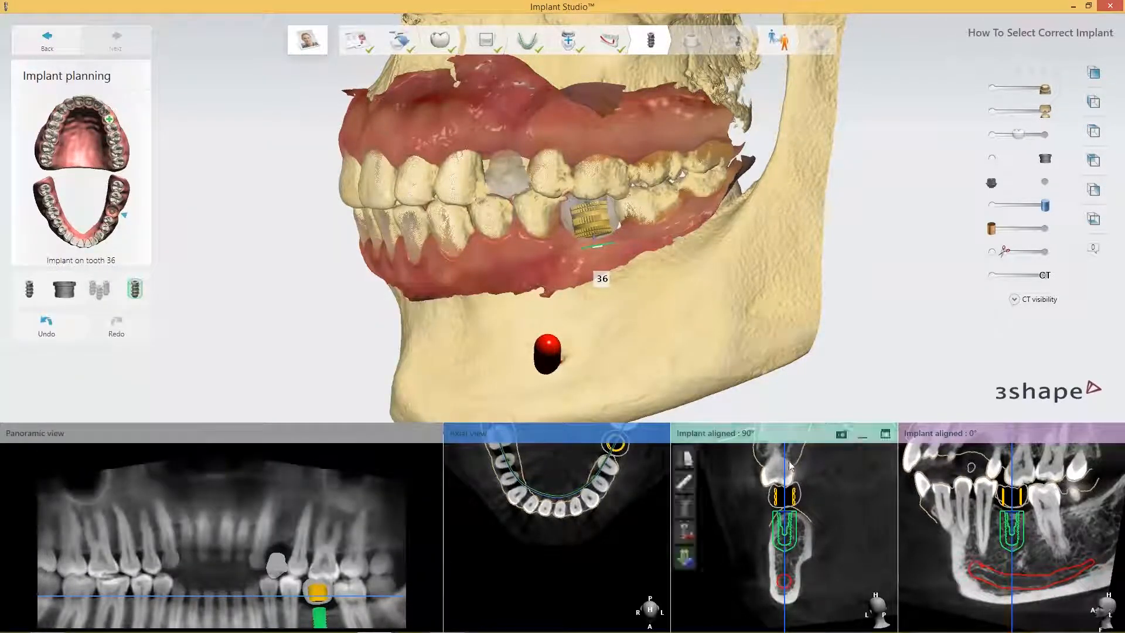
Enlarge the 90° implant-aligned view and move the tooth 36 implant deeper into the jawbone, down to the marked nerve canal
click(885, 435)
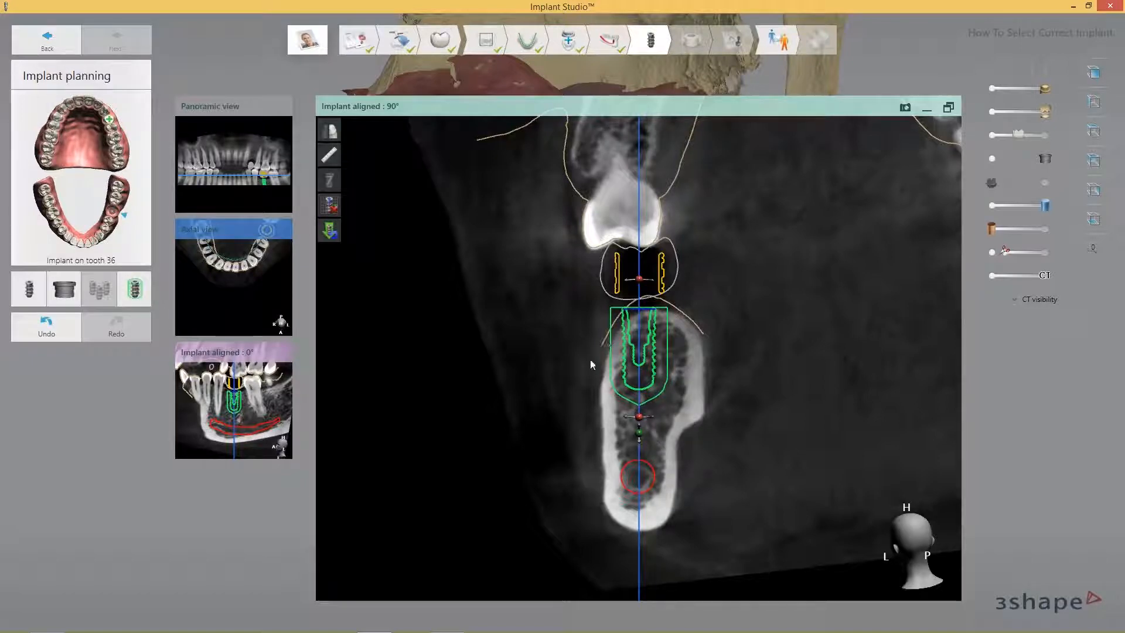
drag(625, 368, 628, 372)
drag(627, 363, 630, 368)
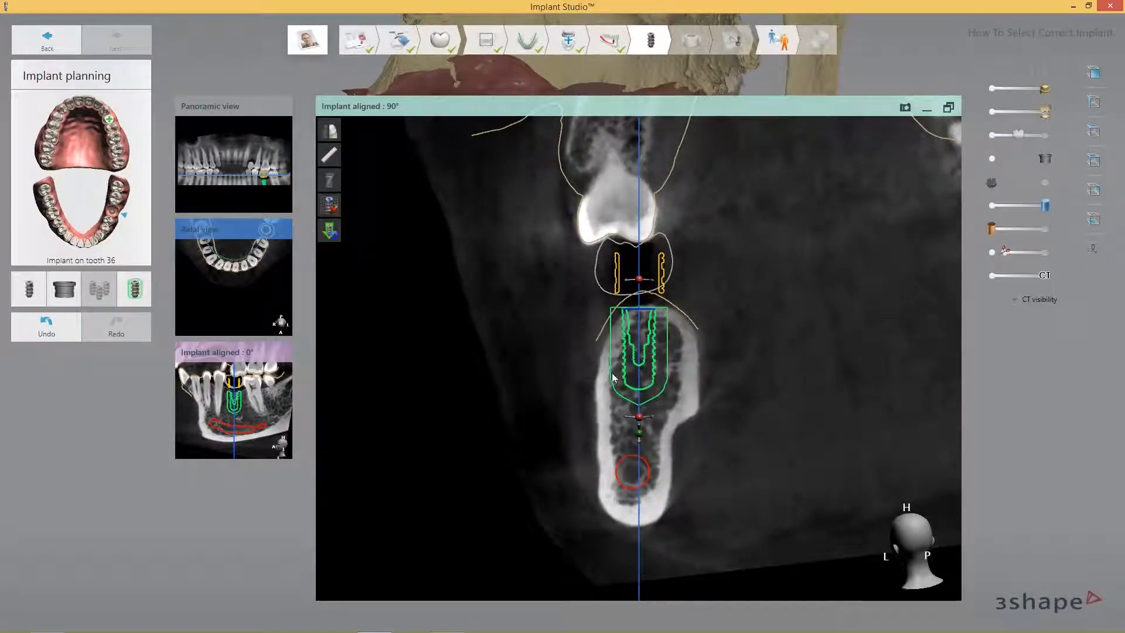
drag(622, 375, 624, 421)
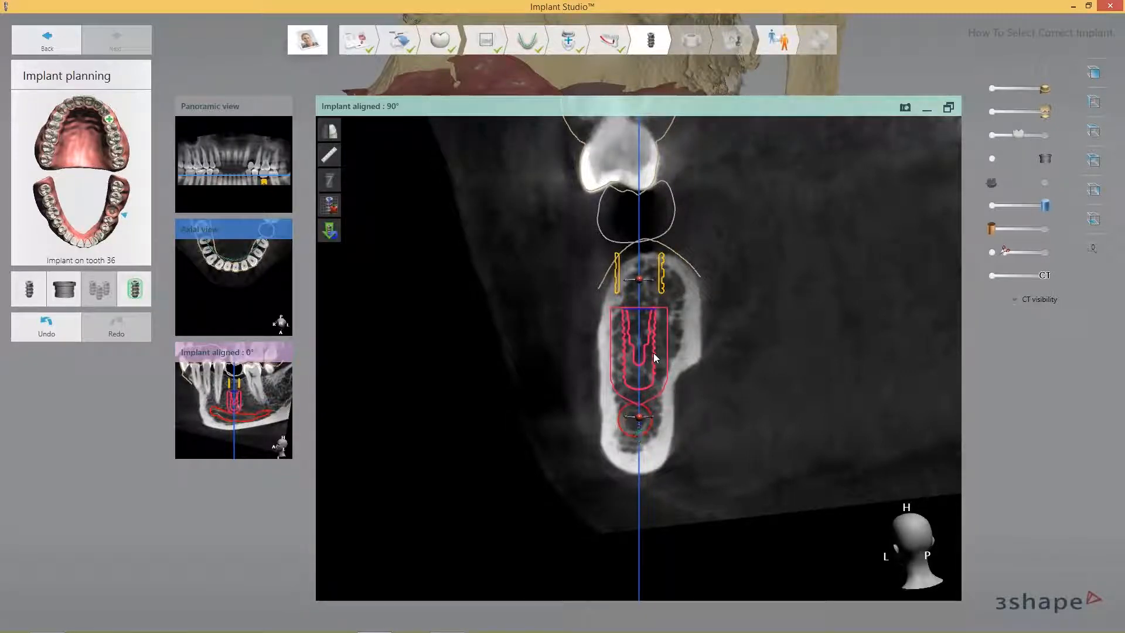
Move the tooth 36 implant up and down above the marked nerve canal and leave it higher in the bone, clear of the nerve
mouse_move(653, 352)
mouse_down()
mouse_move(655, 369)
mouse_move(657, 322)
mouse_up()
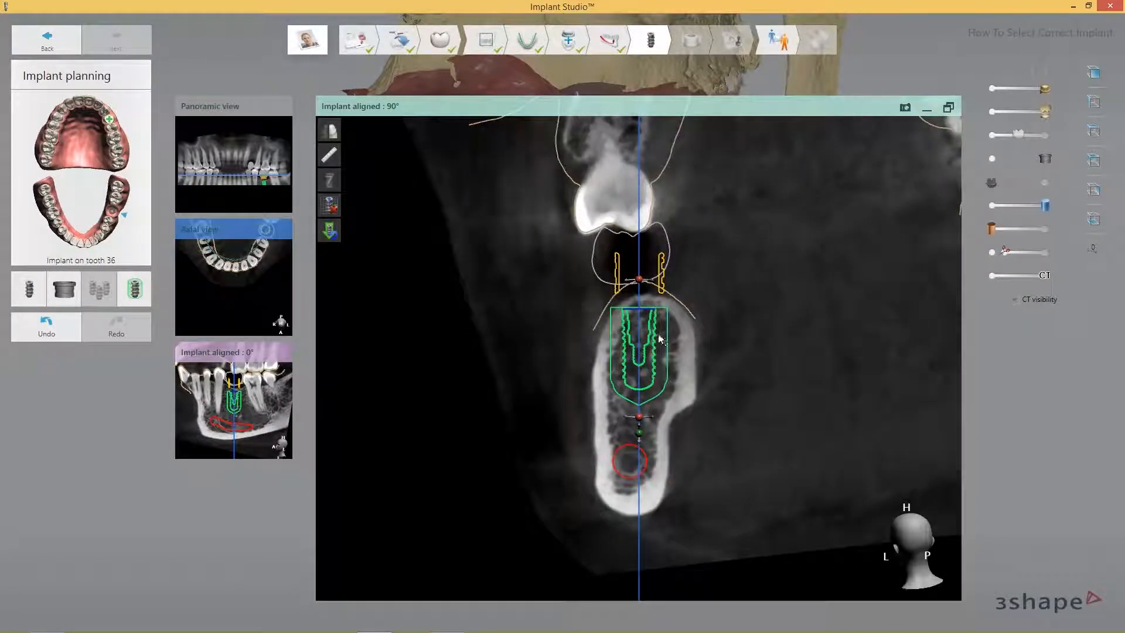
drag(655, 371, 645, 408)
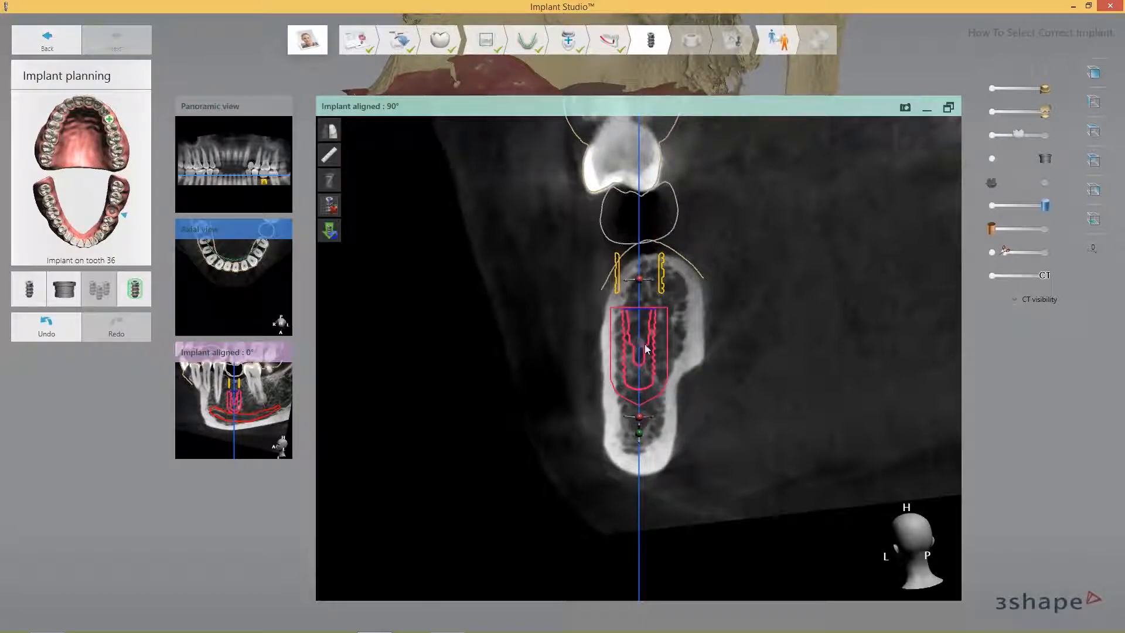
drag(637, 339, 656, 301)
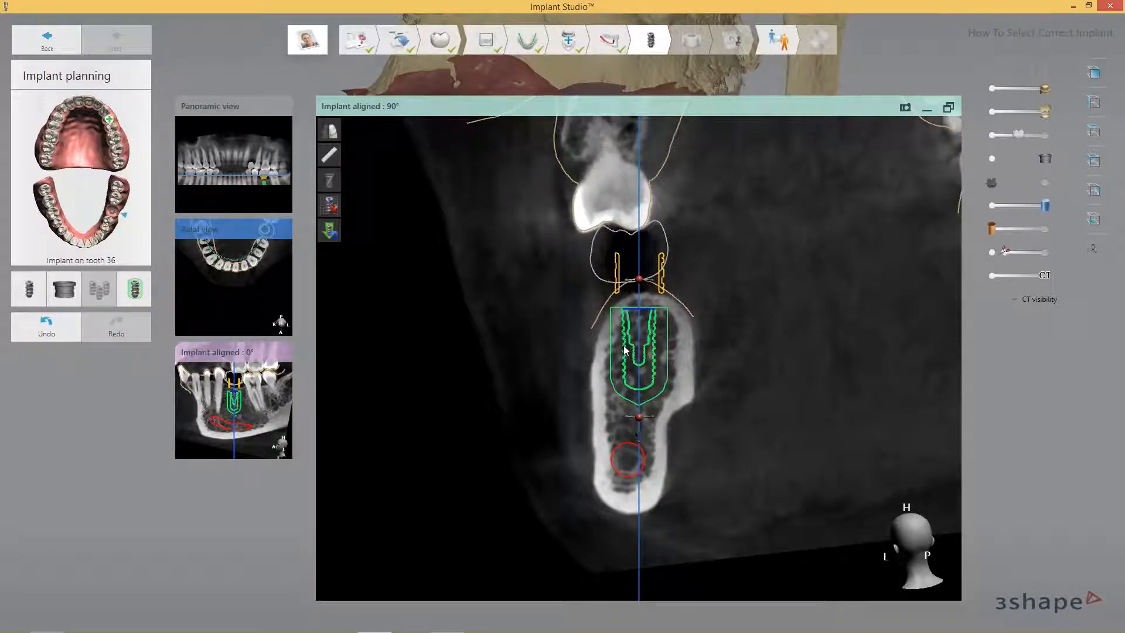
drag(624, 350, 623, 346)
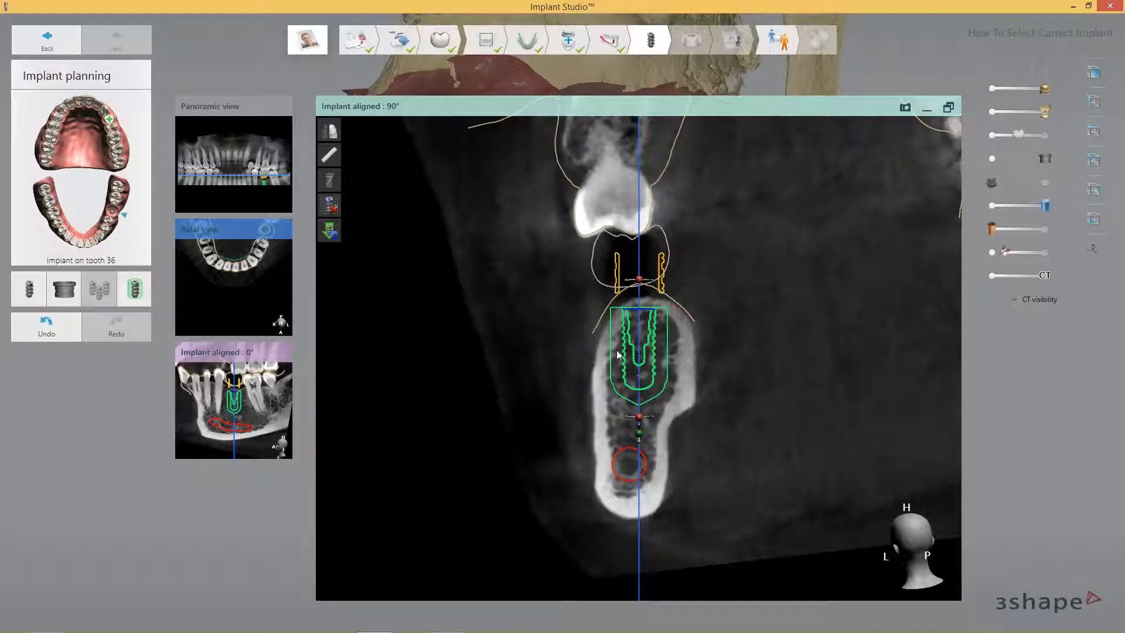
Enable the custom safety zone for the tooth 36 implant, try its radial and apical distance settings, and disable it again
click(136, 292)
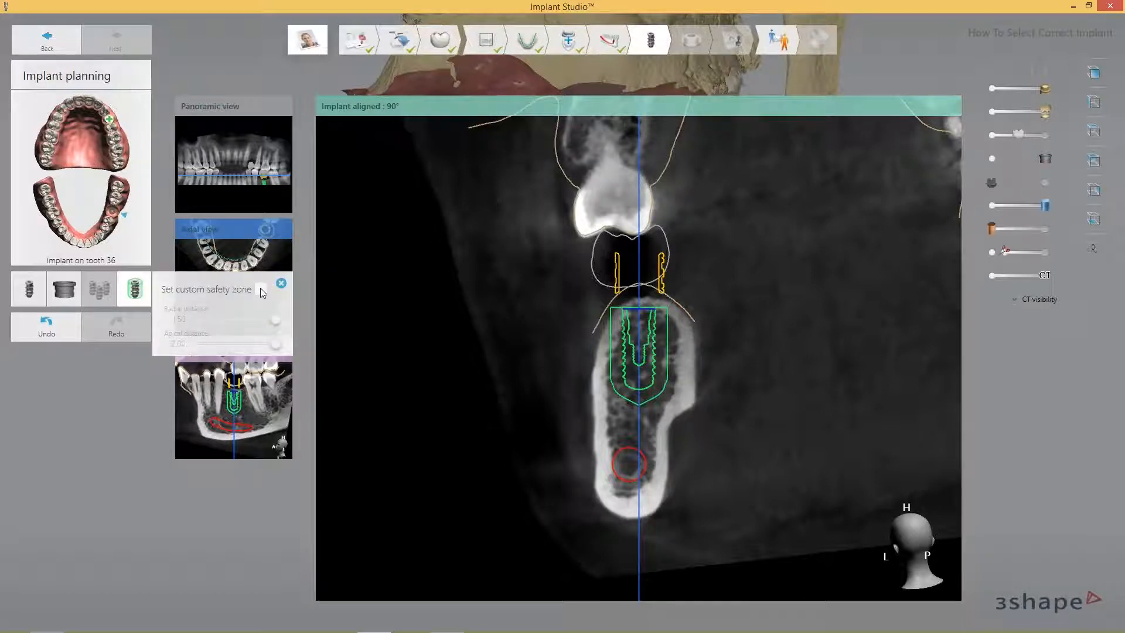
click(260, 288)
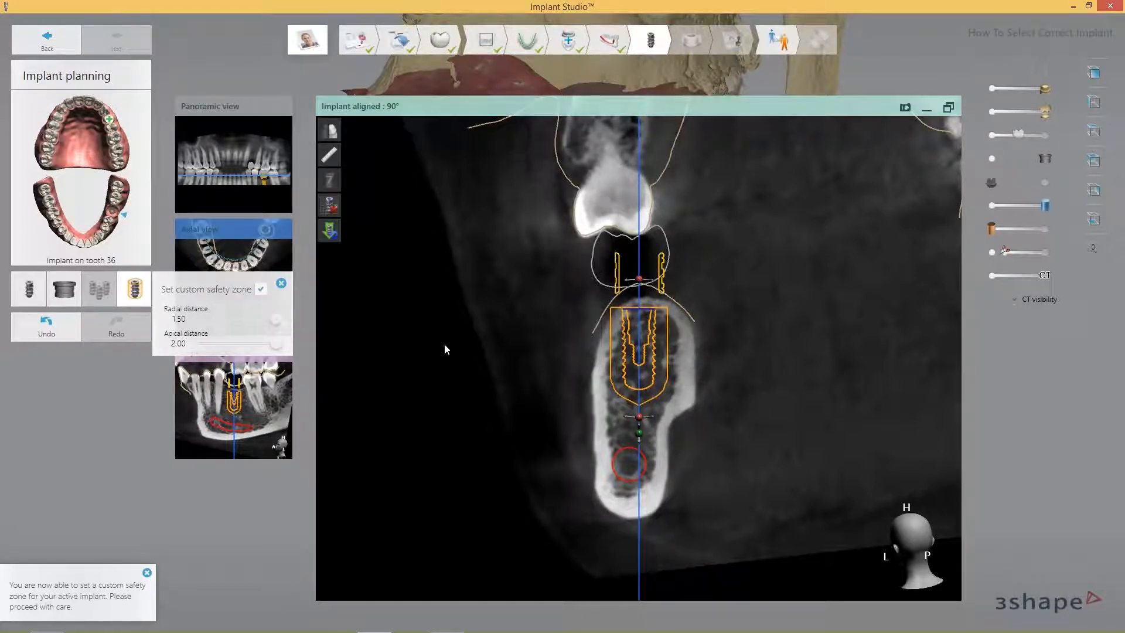
drag(277, 321, 284, 346)
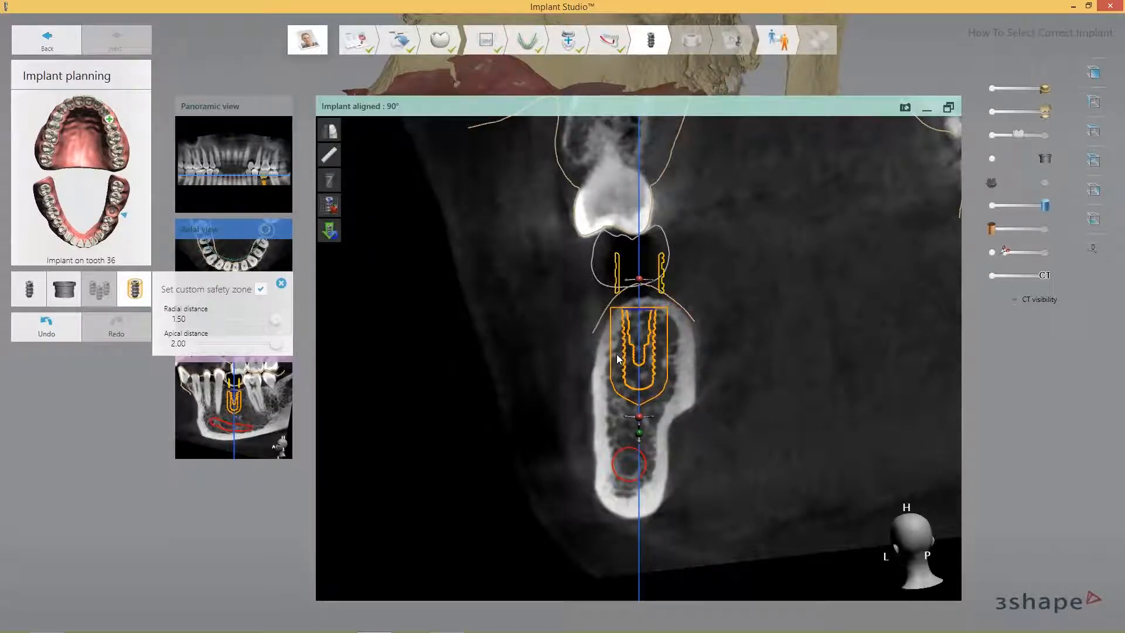
click(262, 290)
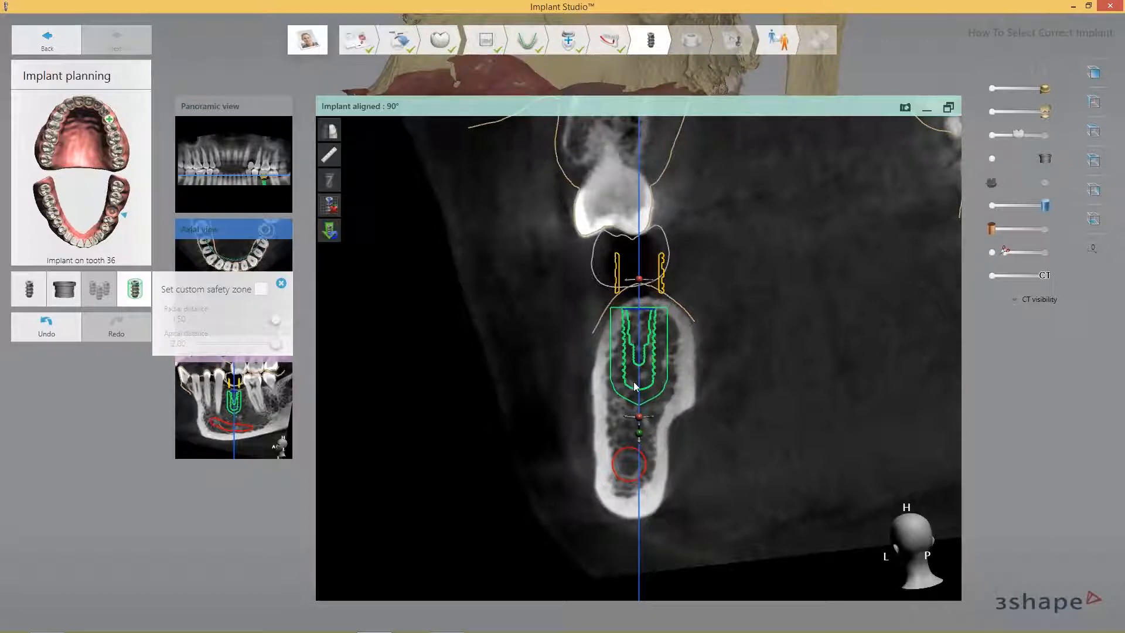
Lengthen the tooth 36 implant to 12.0 mm and replace it with the favorite Biodenta Bone Level Tapered, 12.0 mm long and 3.5 mm in diameter
drag(641, 422, 639, 454)
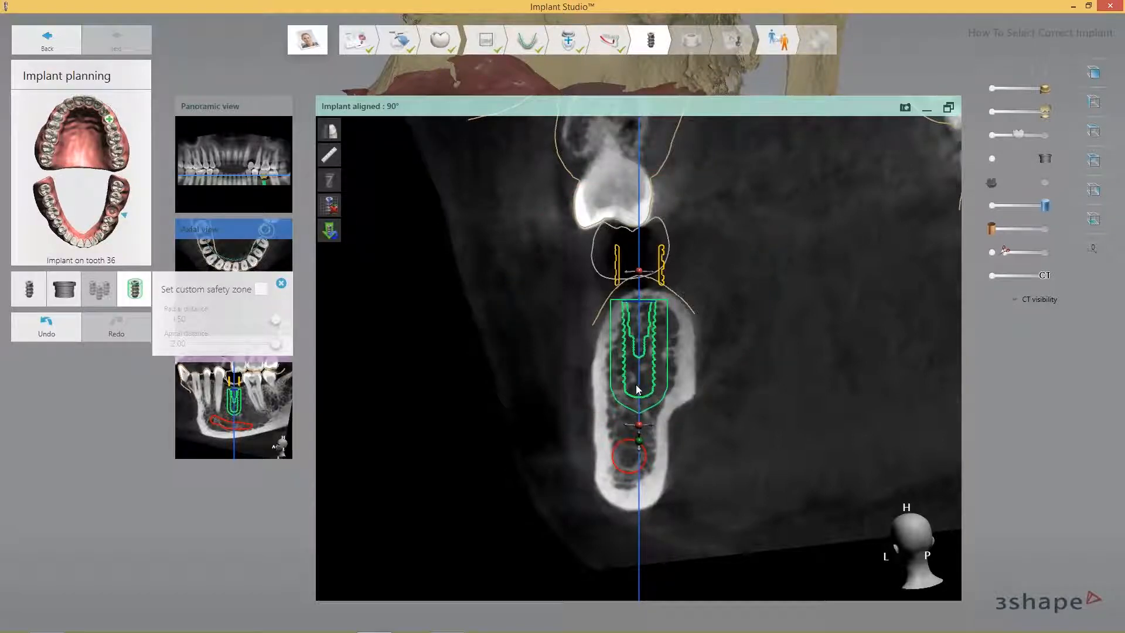
click(29, 290)
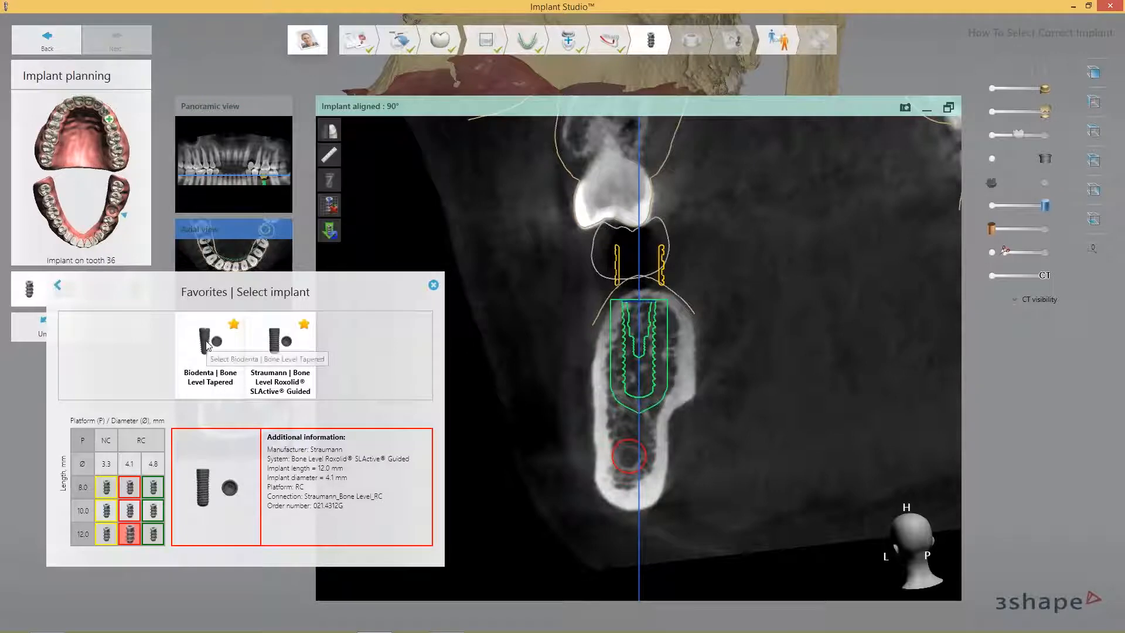
click(214, 354)
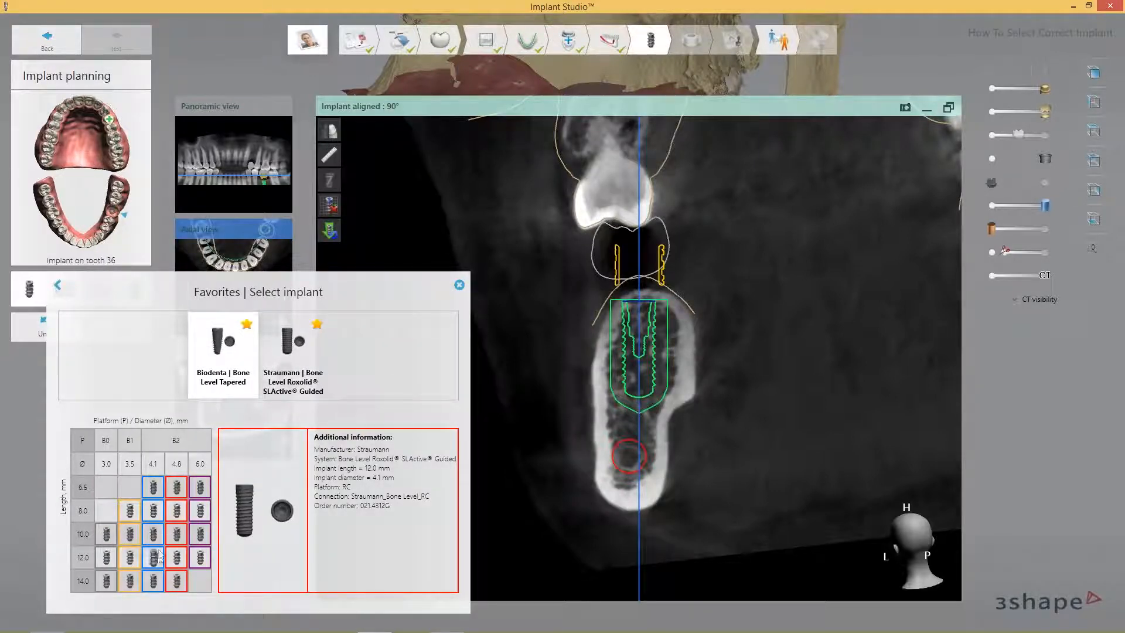
click(130, 558)
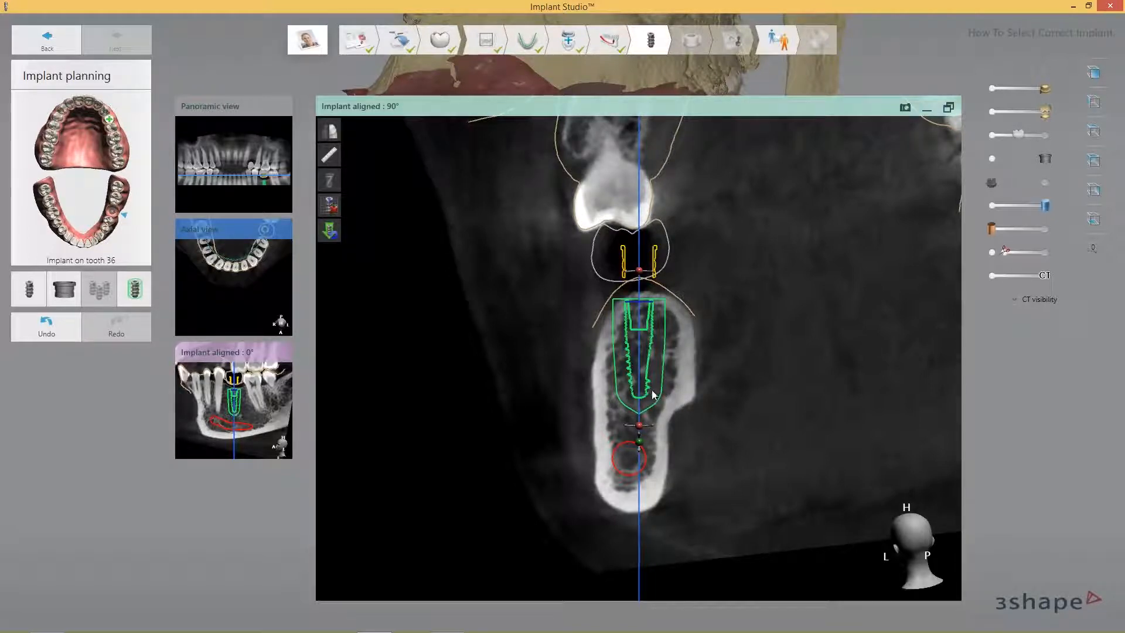
Measure the distance from the implant's apex to the outer edge of the jawbone in the 90° implant-aligned view
click(328, 155)
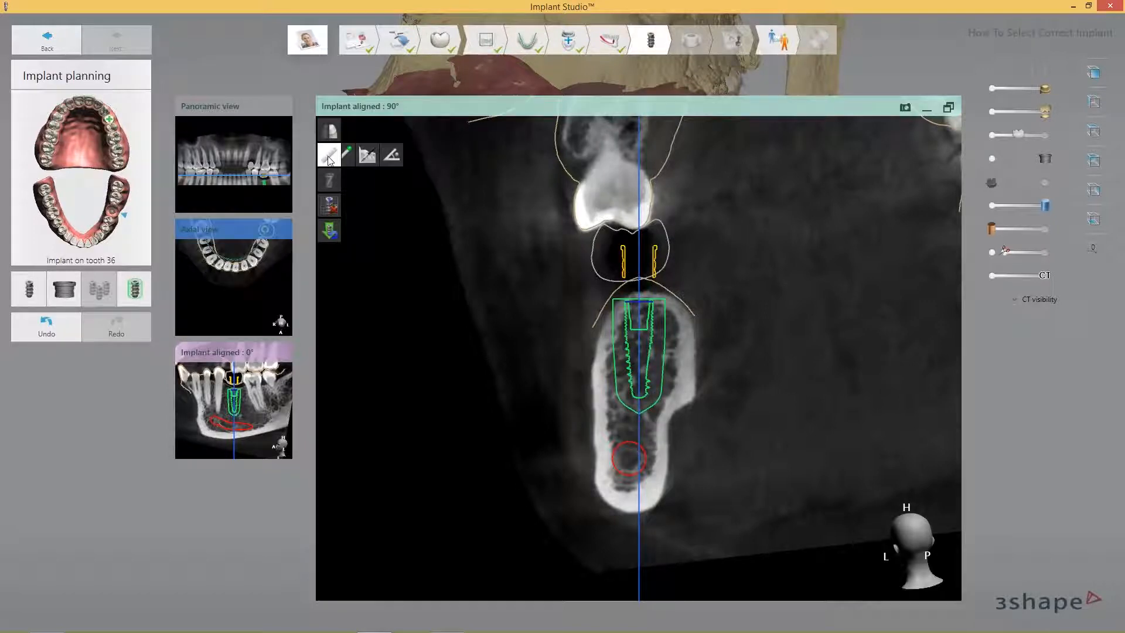
click(355, 156)
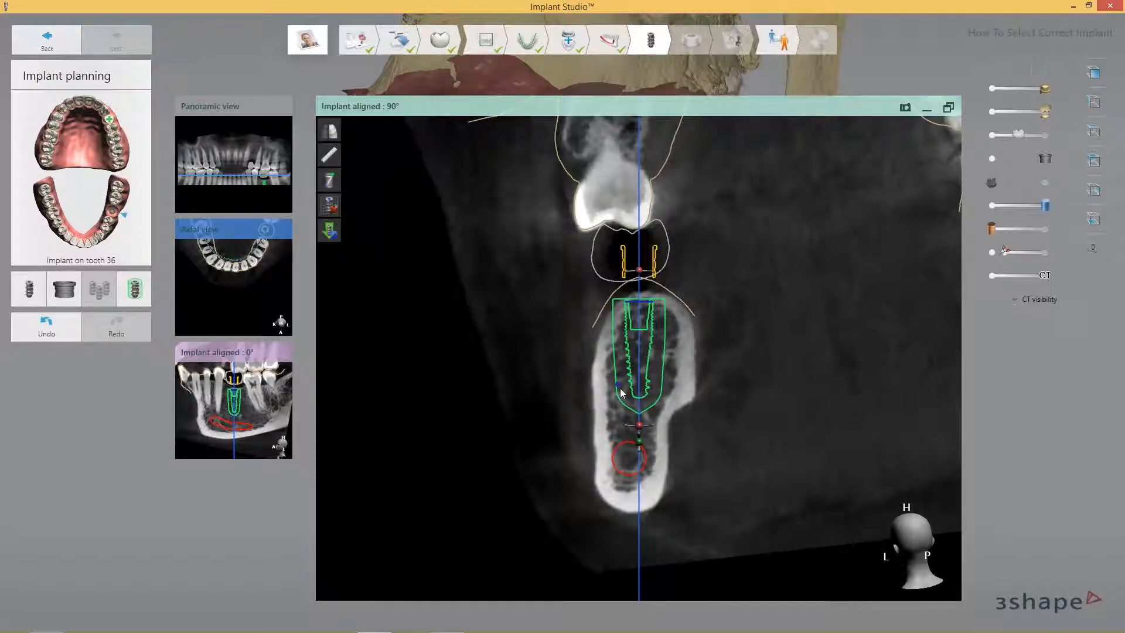
click(648, 400)
click(674, 413)
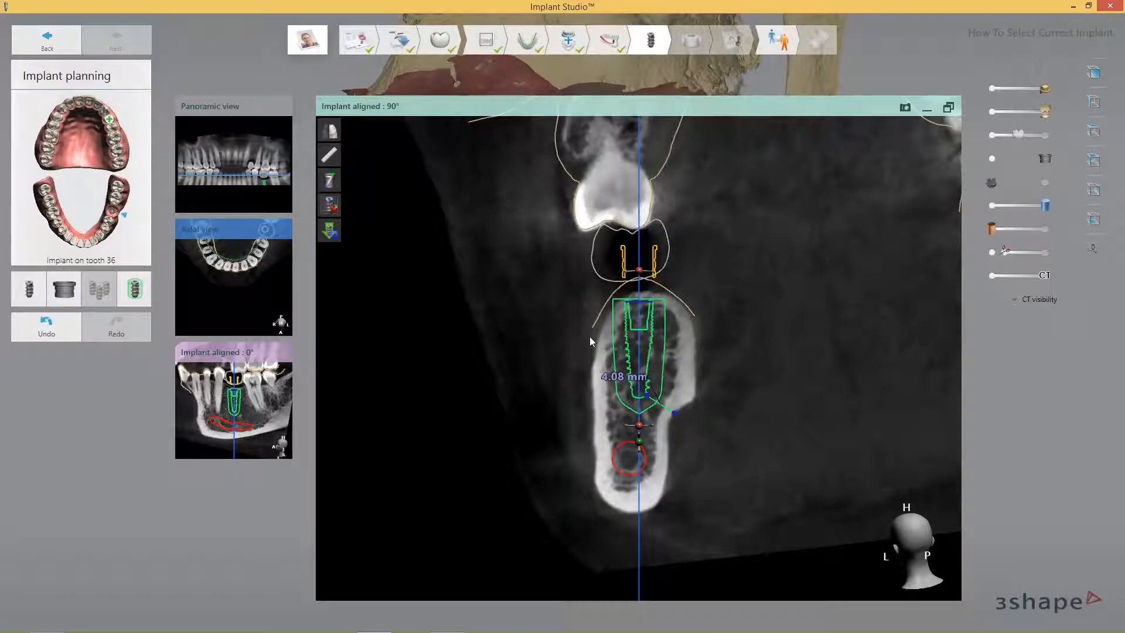
Measure the jawbone's width across the lower part of the implant and delete both distance measurements
click(330, 156)
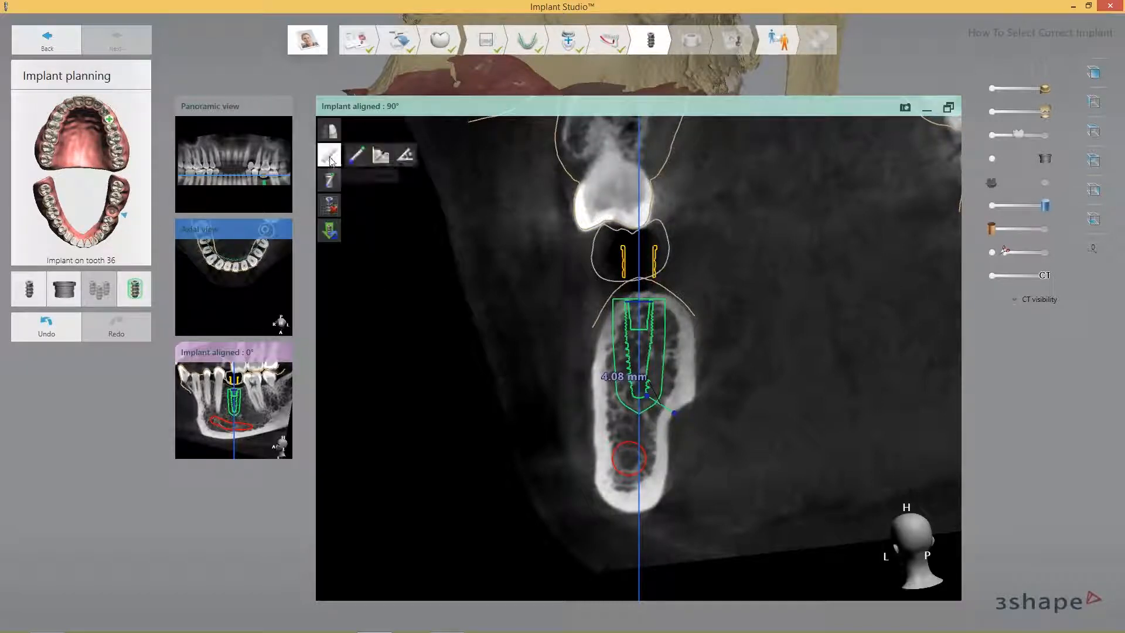
click(356, 155)
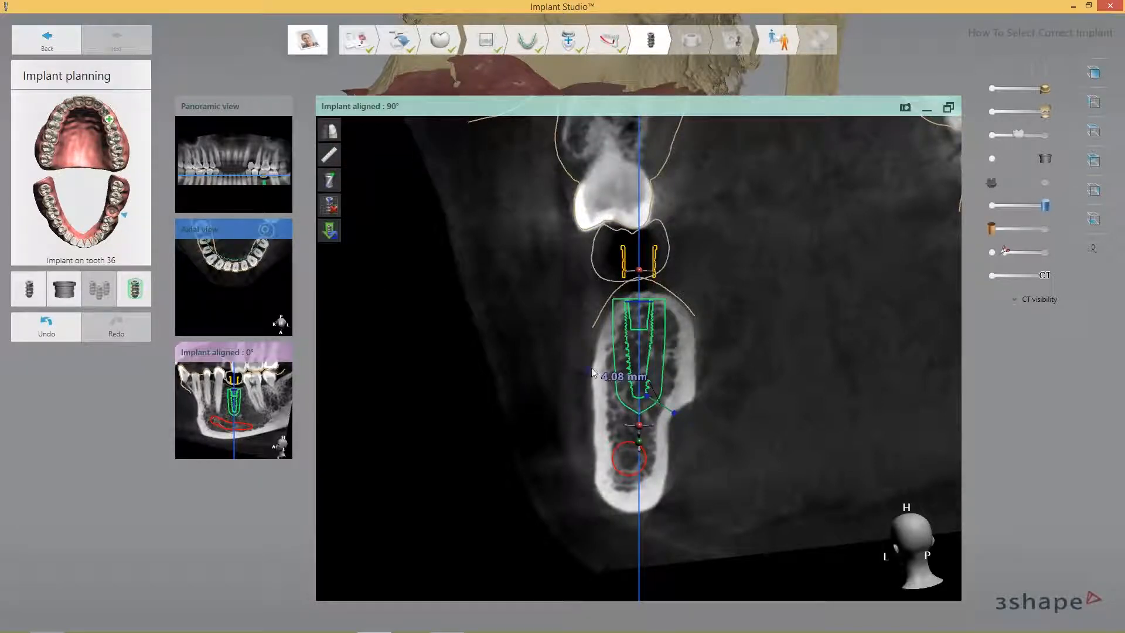
mouse_move(593, 368)
mouse_down()
mouse_move(714, 371)
mouse_move(696, 371)
mouse_up()
click(330, 180)
click(330, 183)
Measure the bone density at a point beside the implant and delete the measurement
click(329, 155)
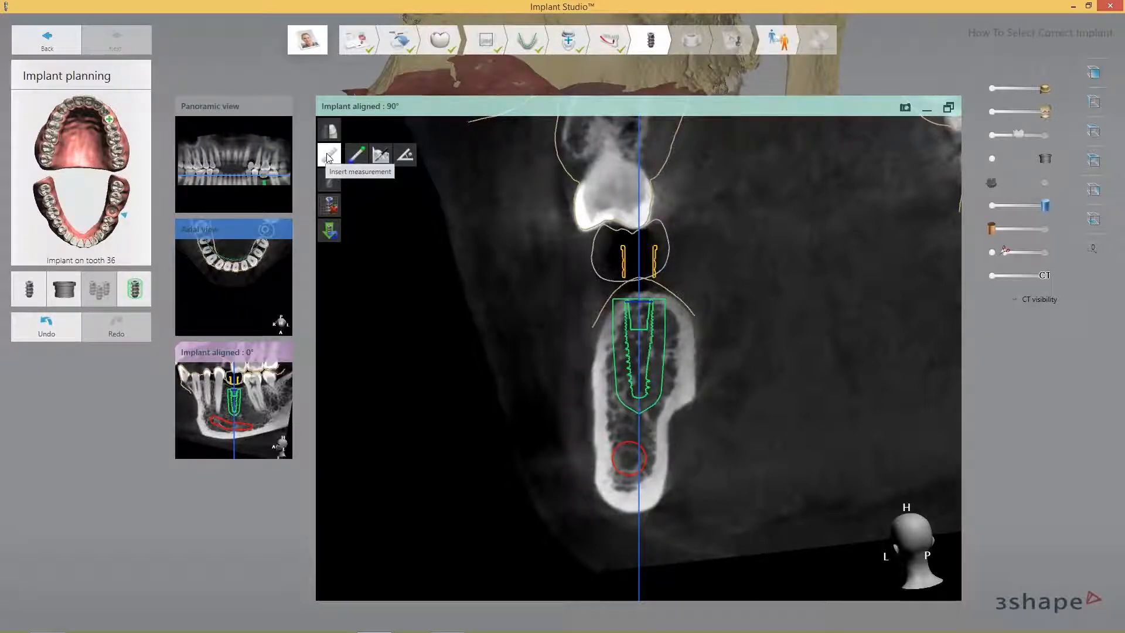
click(381, 154)
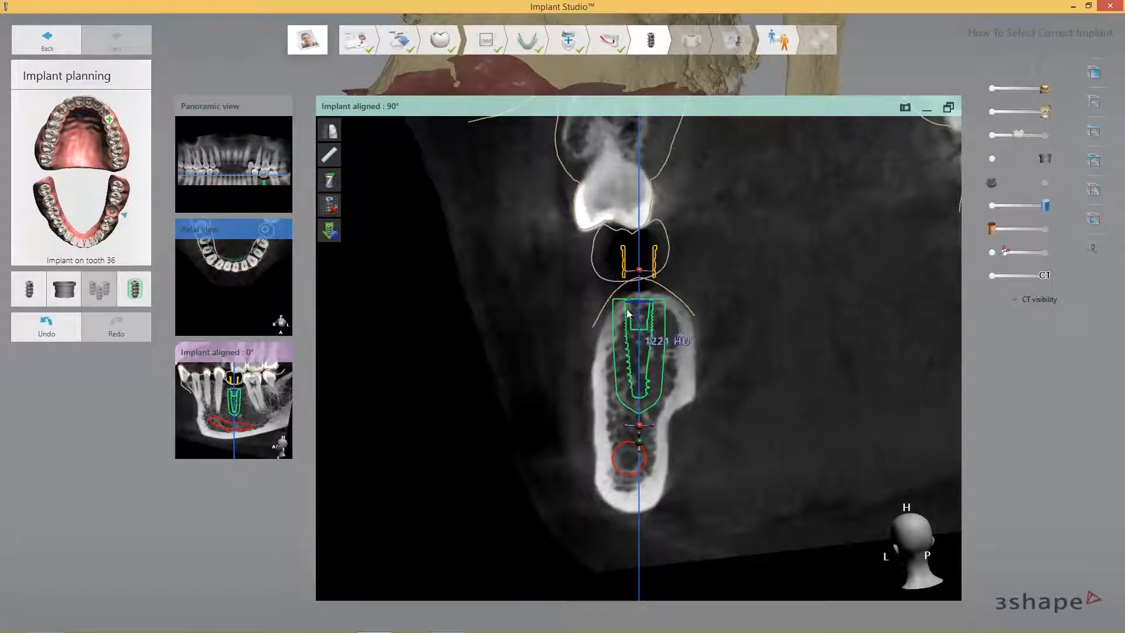
click(328, 155)
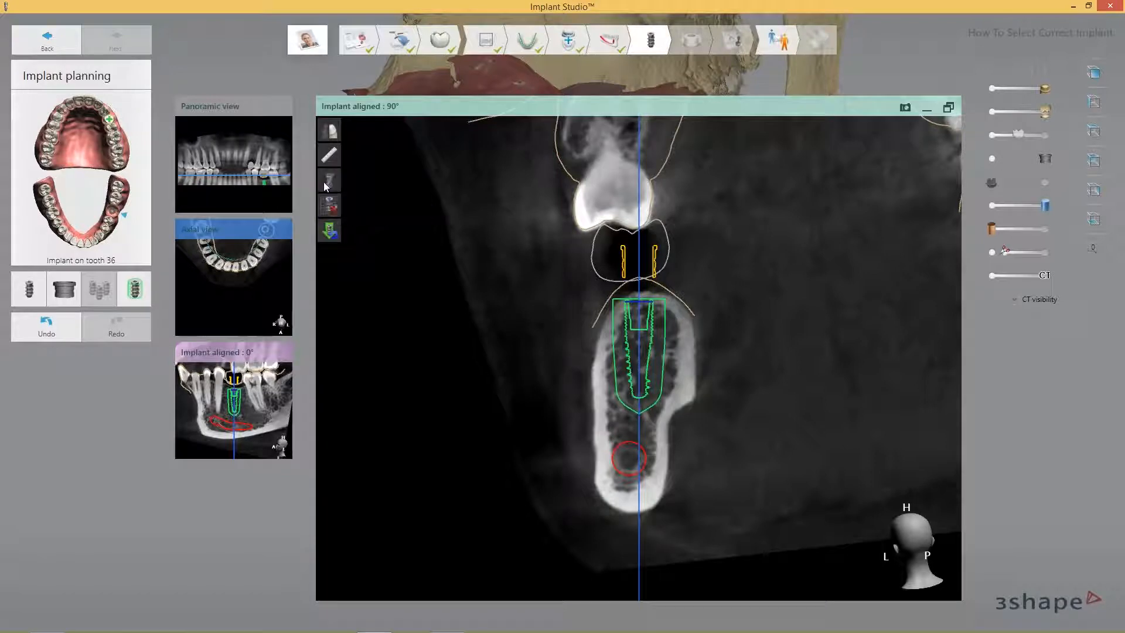
Move the tooth 36 implant slightly upward and replace it with Straumann's Bone Level Roxolid SLActive Guided, 12.0 mm long and 4.8 mm in diameter
drag(633, 356, 632, 327)
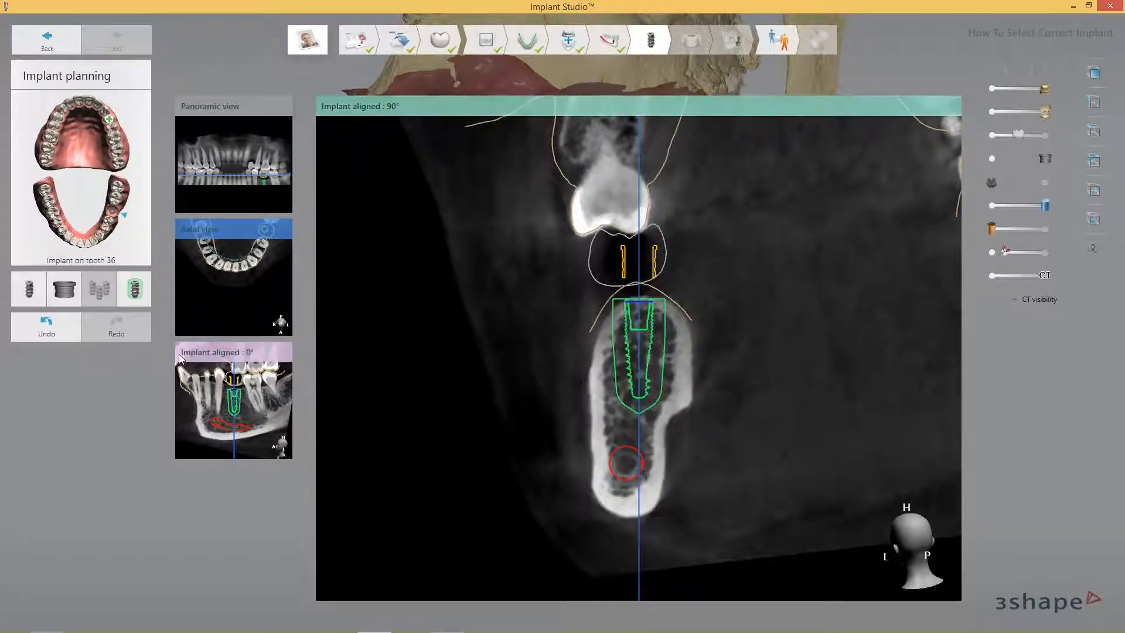
click(29, 289)
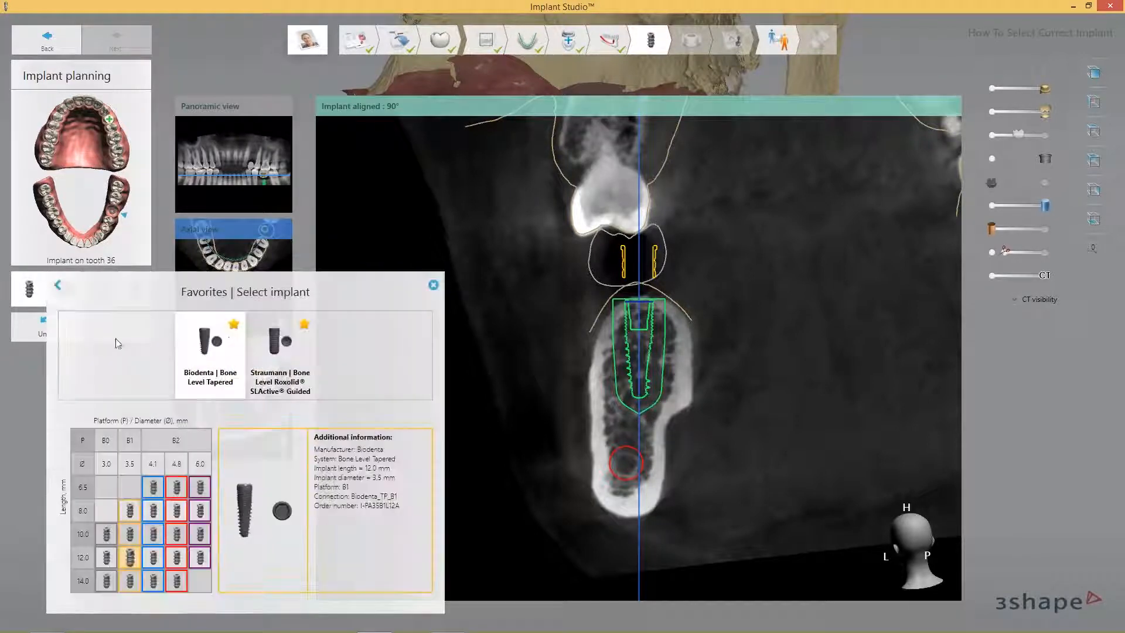
click(268, 349)
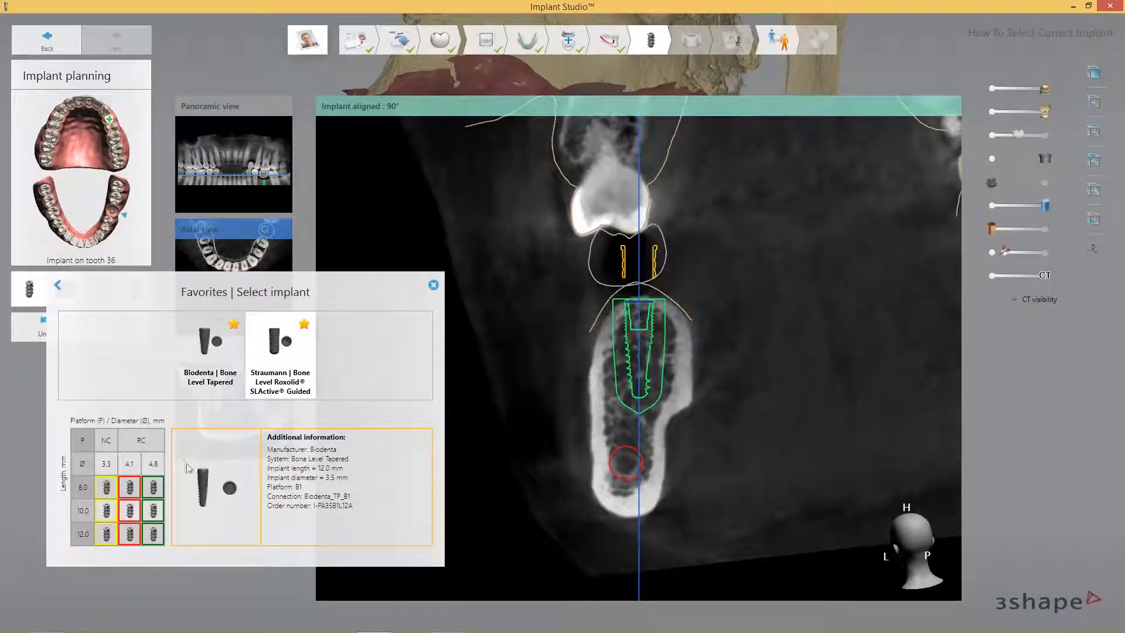
click(154, 534)
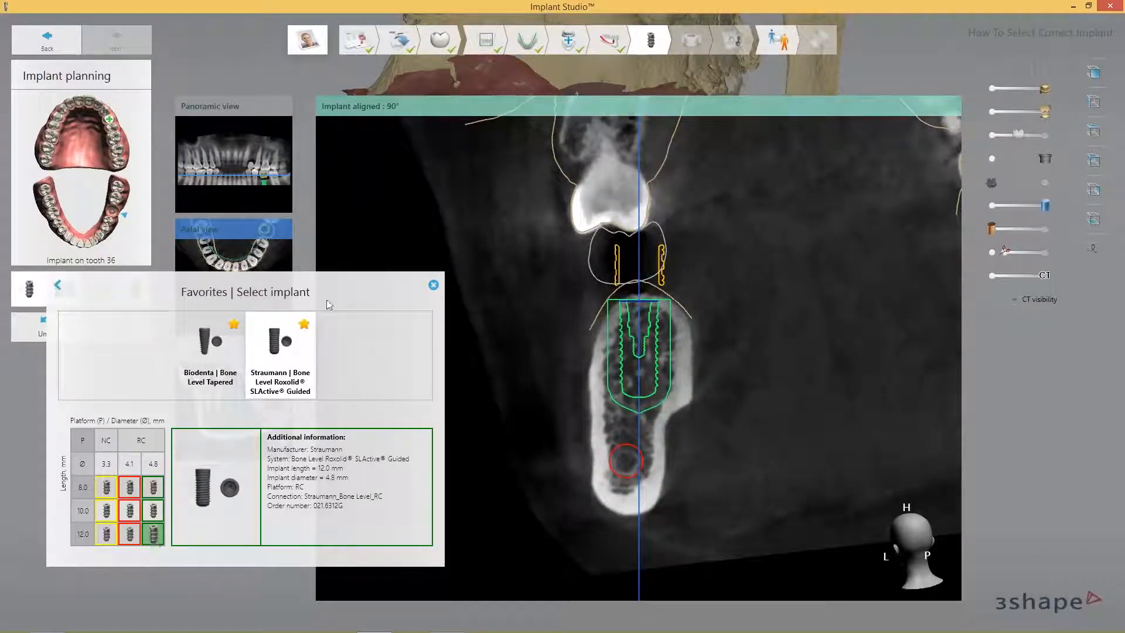
click(433, 286)
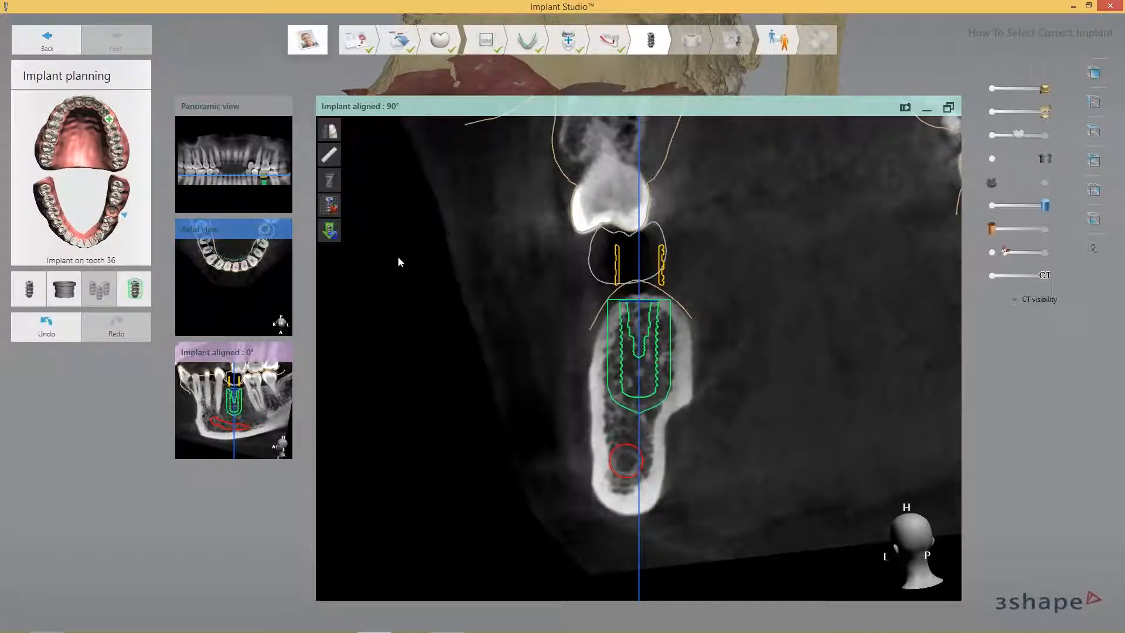
Measure the bone density at the implant's side and rotate the aligned slice around the implant to examine the density at different angles
click(338, 157)
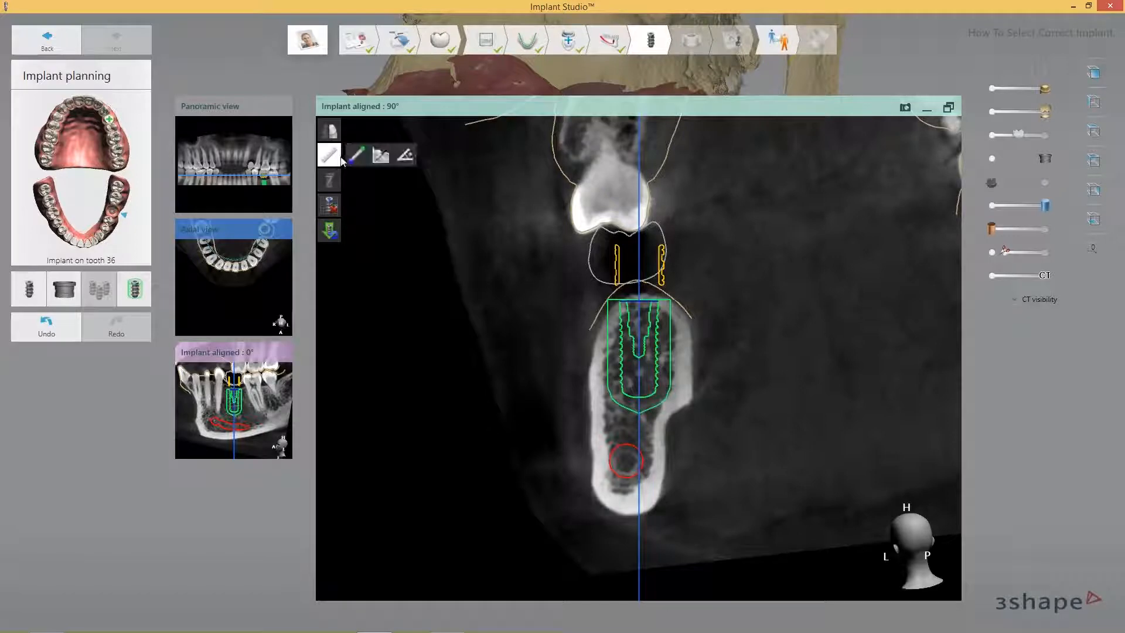
click(381, 156)
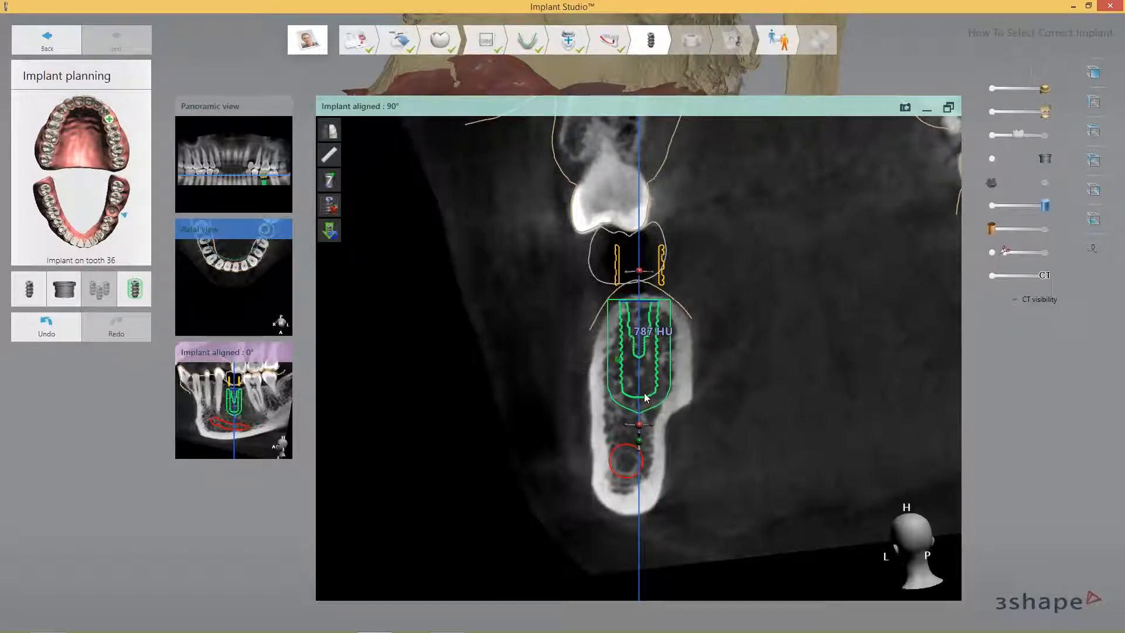
scroll(615, 369, down, 1)
scroll(582, 367, down, 2)
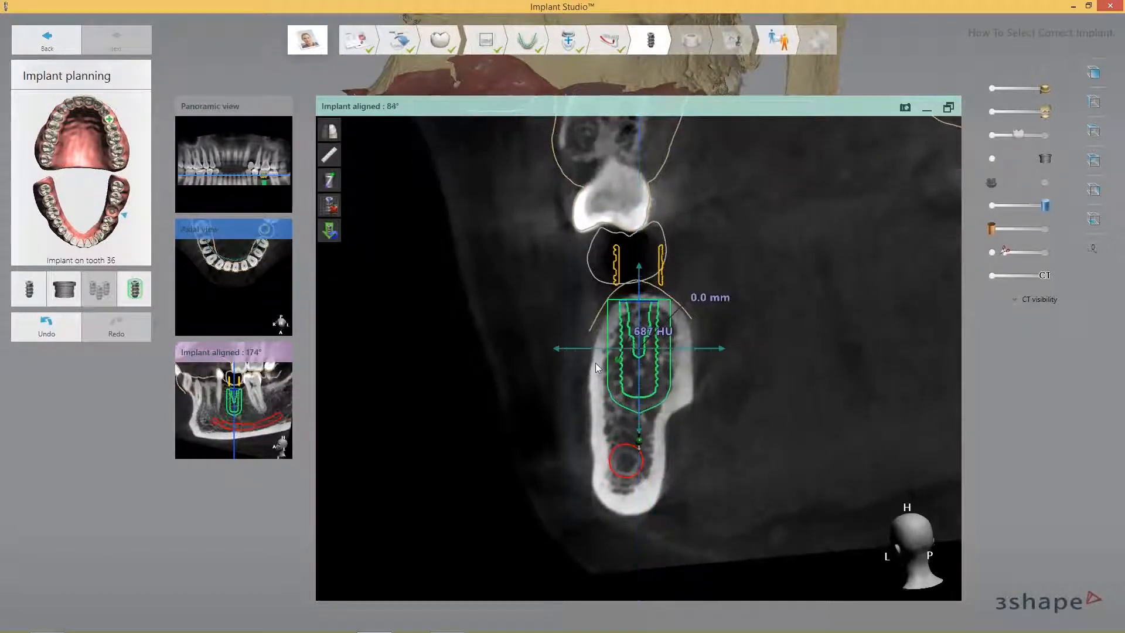
scroll(595, 367, down, 3)
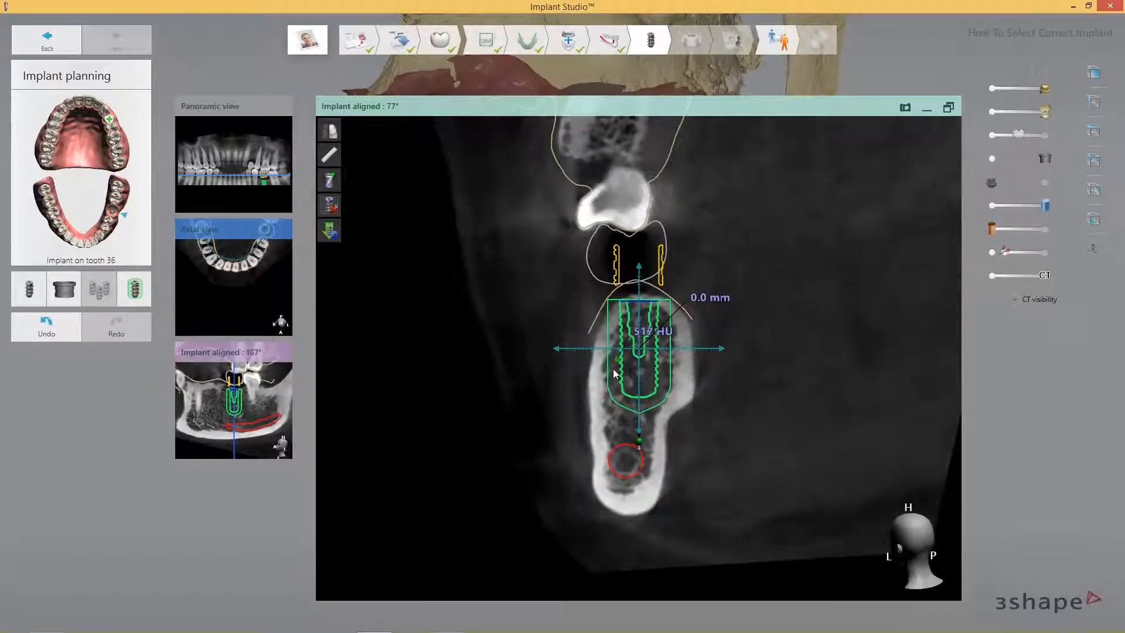
scroll(614, 369, down, 5)
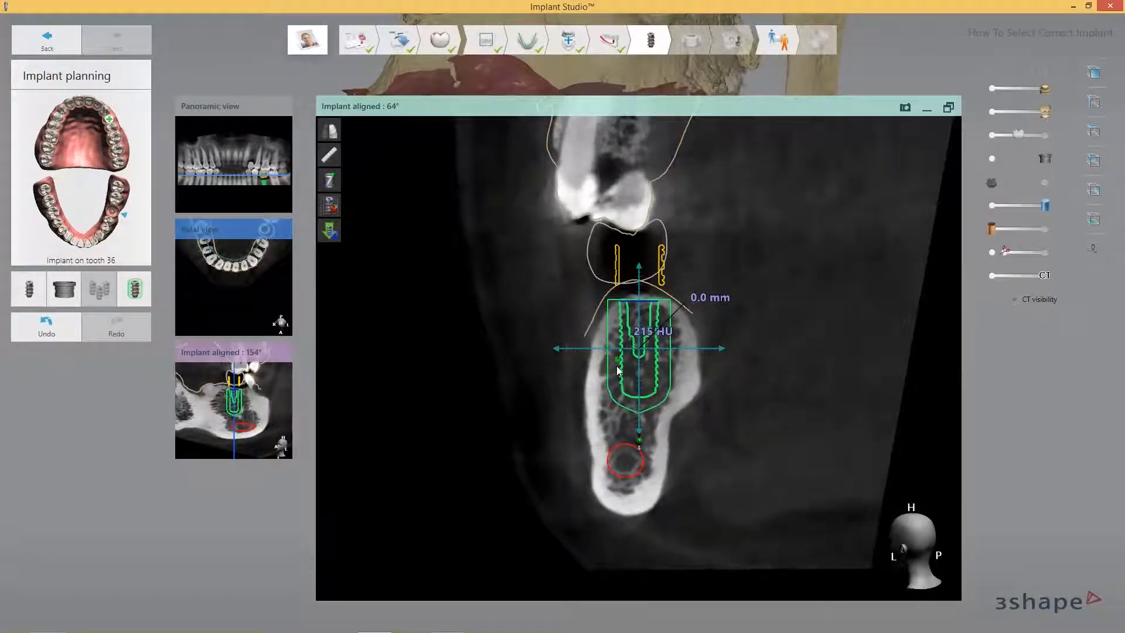
scroll(617, 369, down, 2)
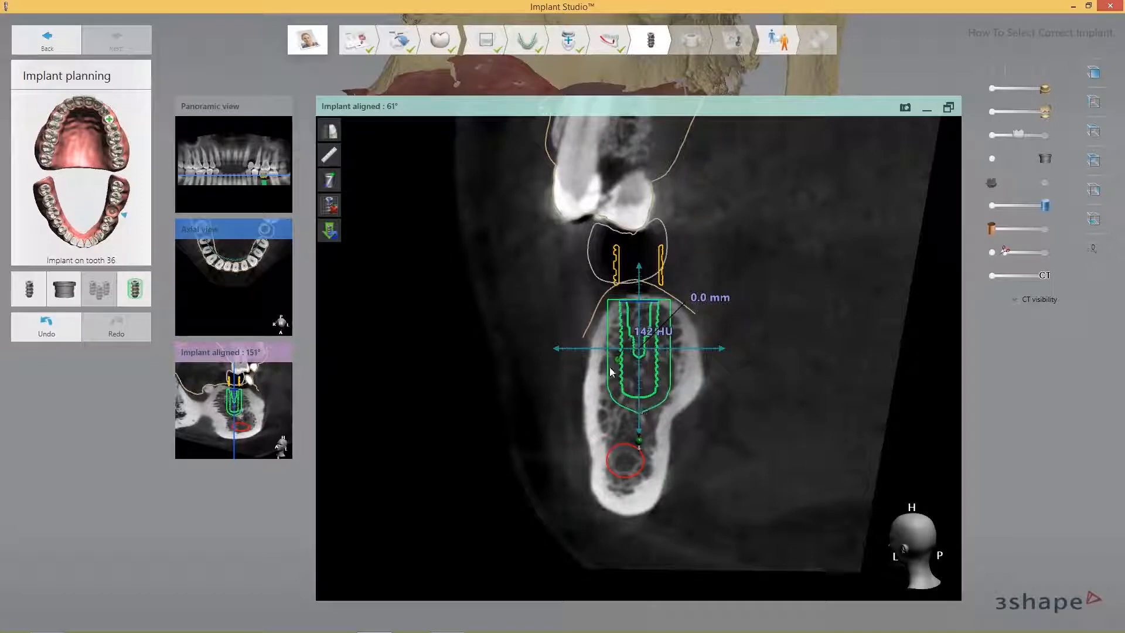
scroll(614, 372, down, 3)
scroll(616, 370, down, 7)
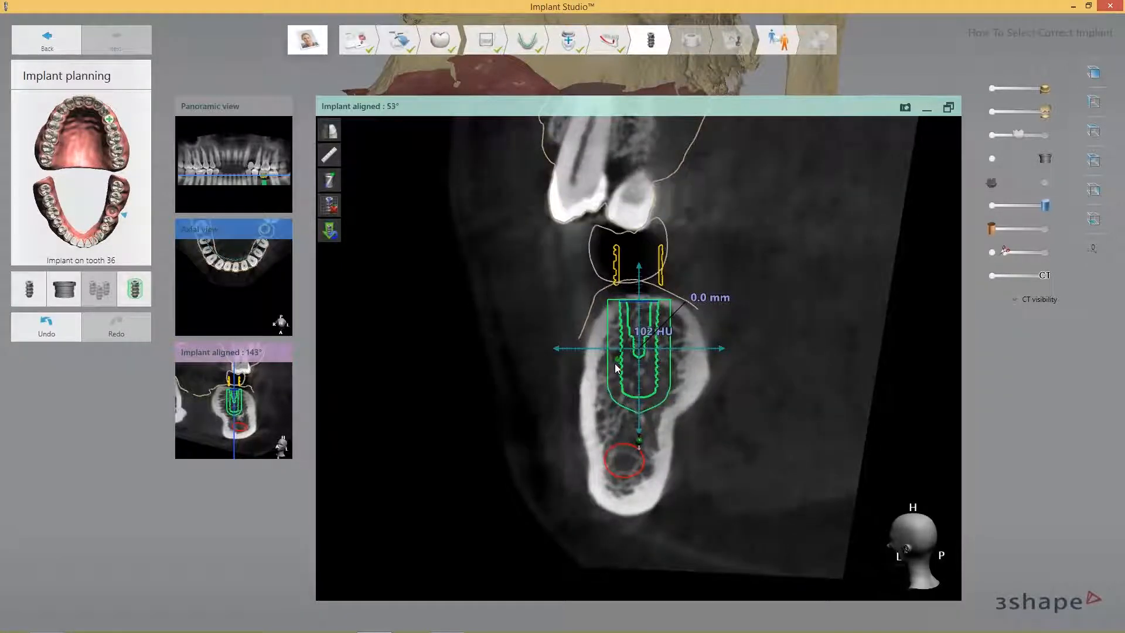
scroll(619, 365, down, 7)
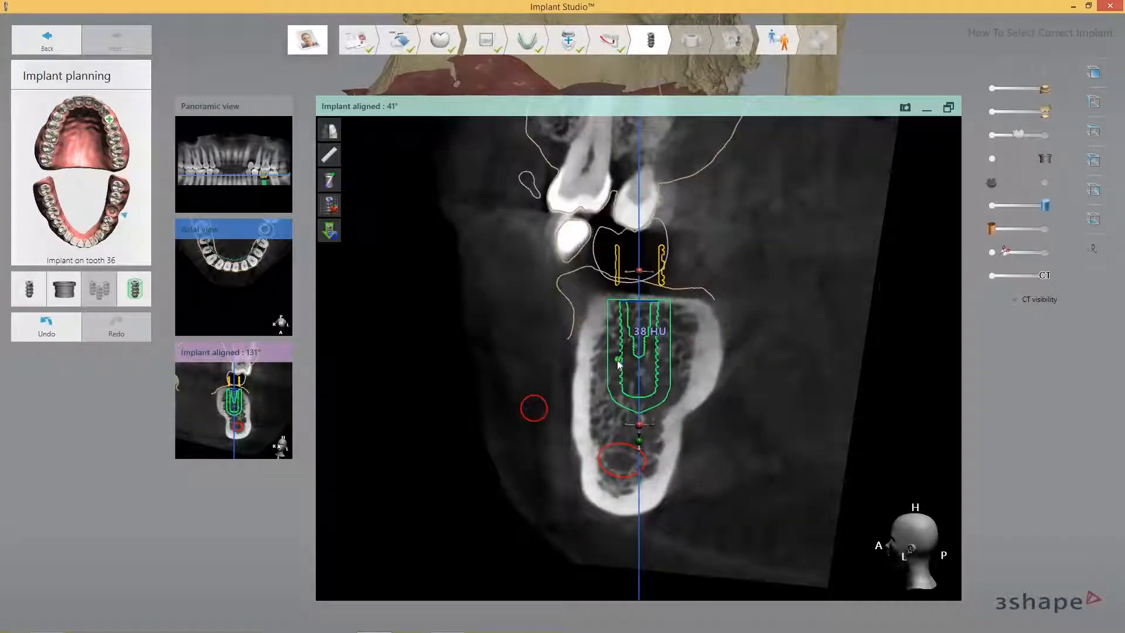
scroll(618, 361, down, 2)
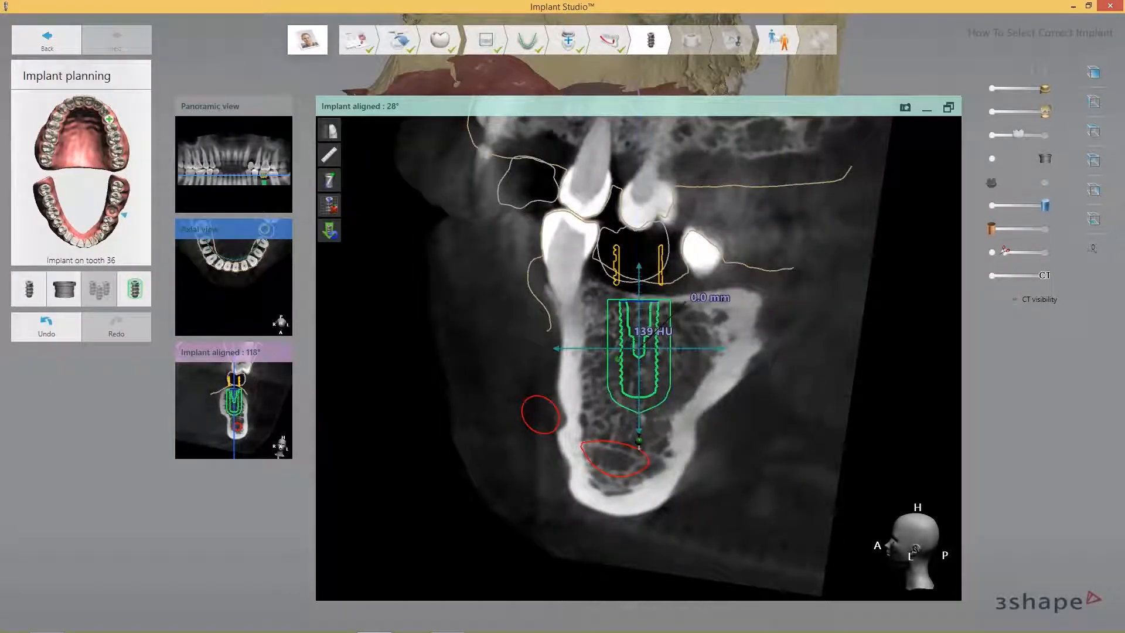
scroll(603, 375, up, 6)
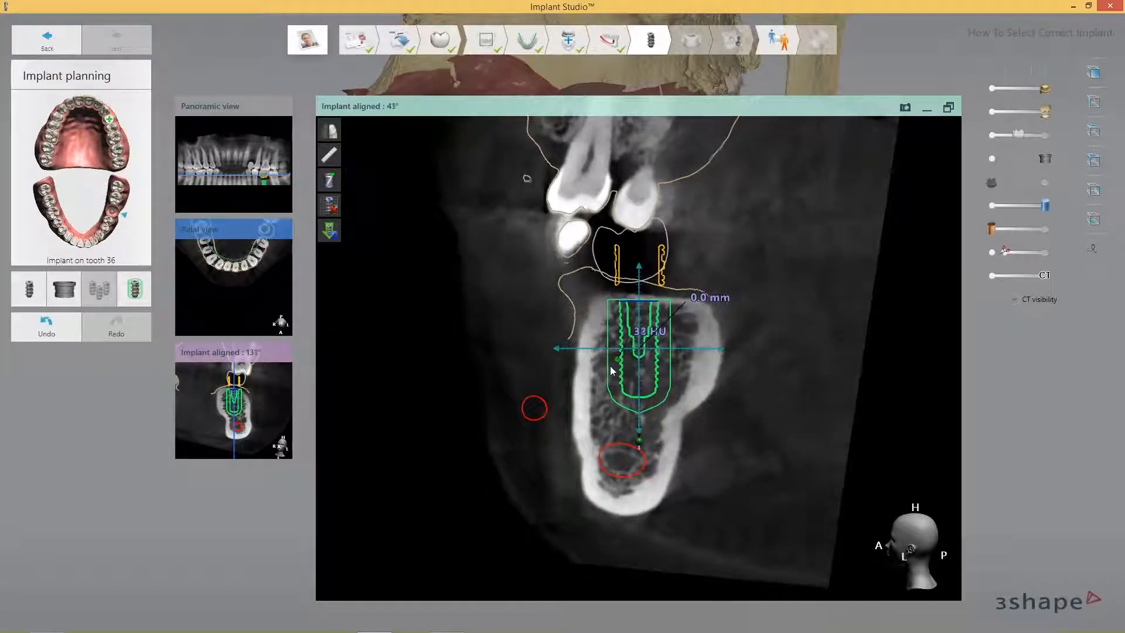
Rotate the implant-aligned slice around the tooth 36 implant from 43° to 91° to examine the bone density and surrounding jawbone
scroll(610, 369, up, 2)
scroll(612, 369, up, 6)
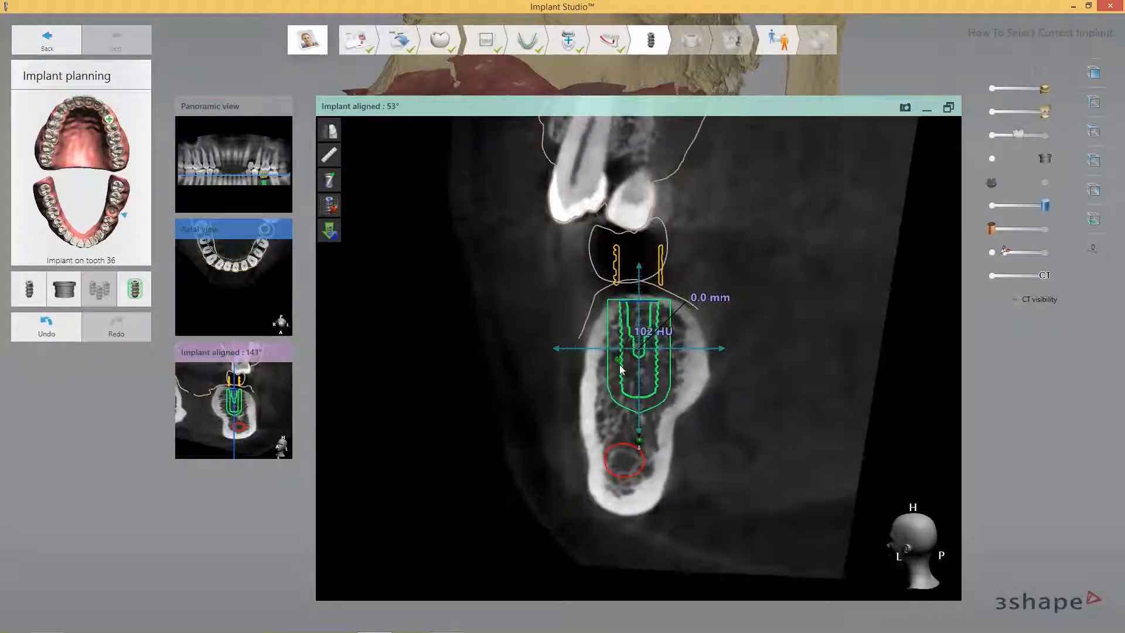
scroll(619, 371, up, 6)
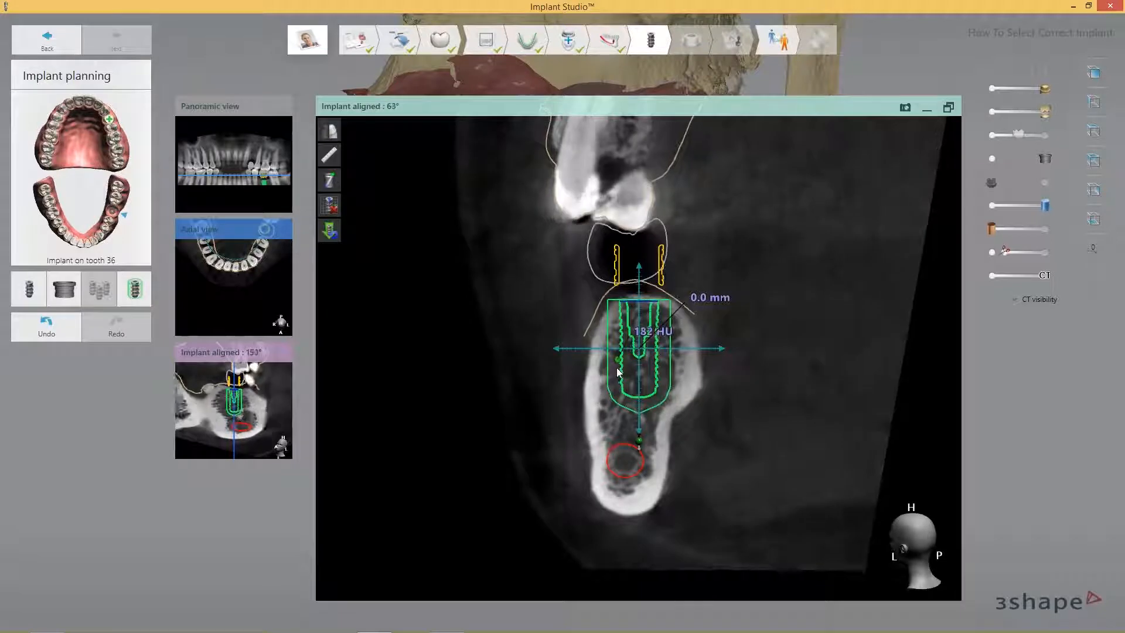
scroll(619, 370, up, 5)
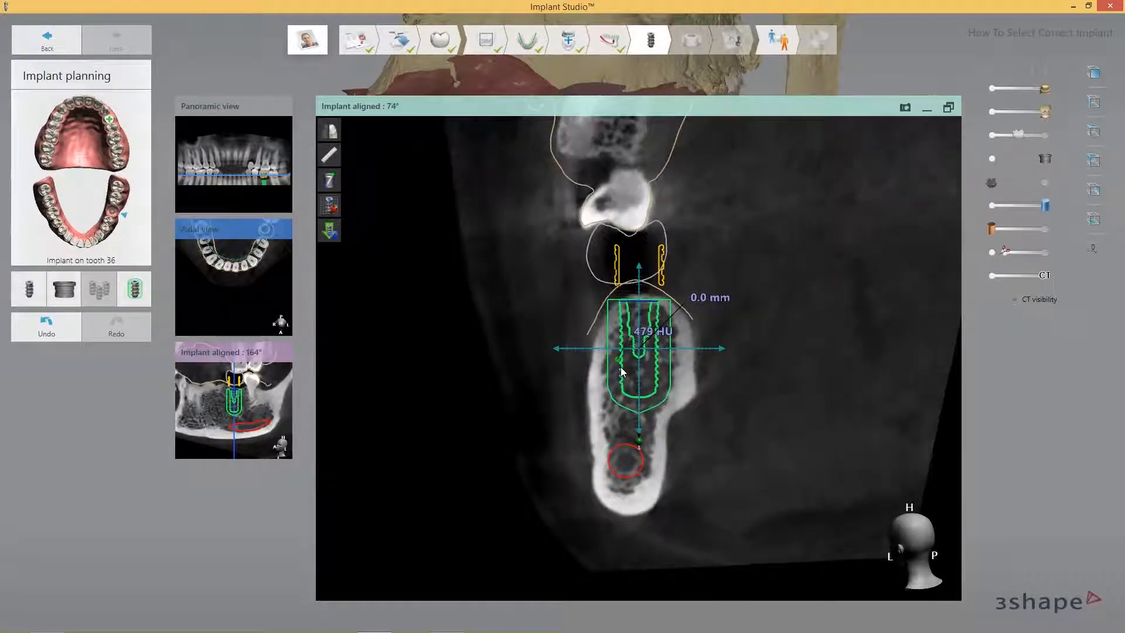
scroll(626, 369, up, 5)
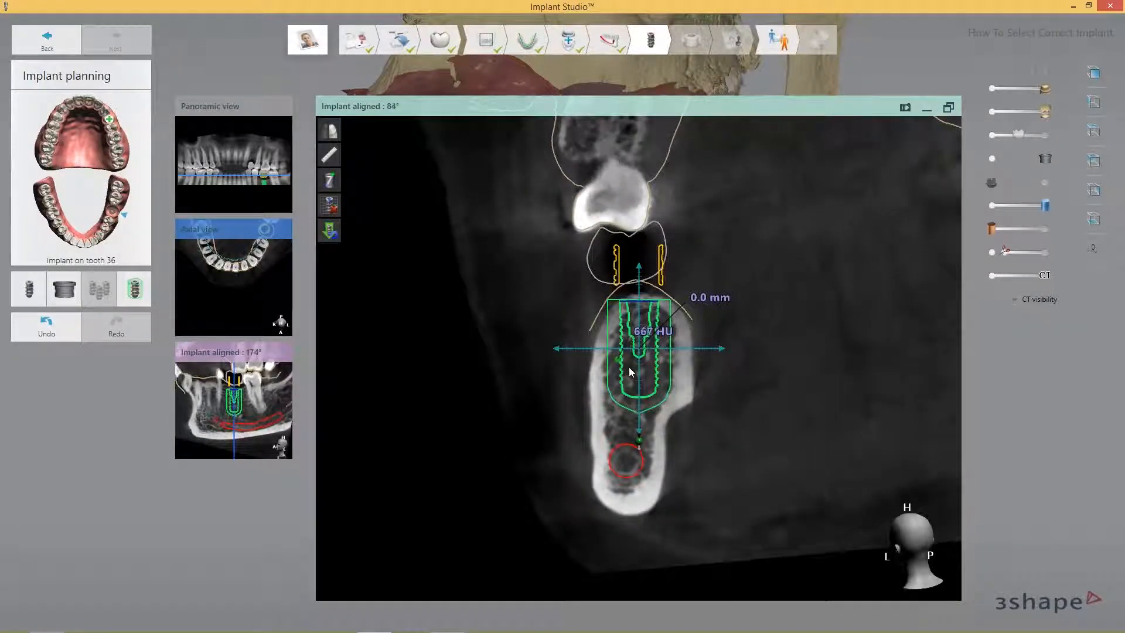
scroll(630, 371, up, 3)
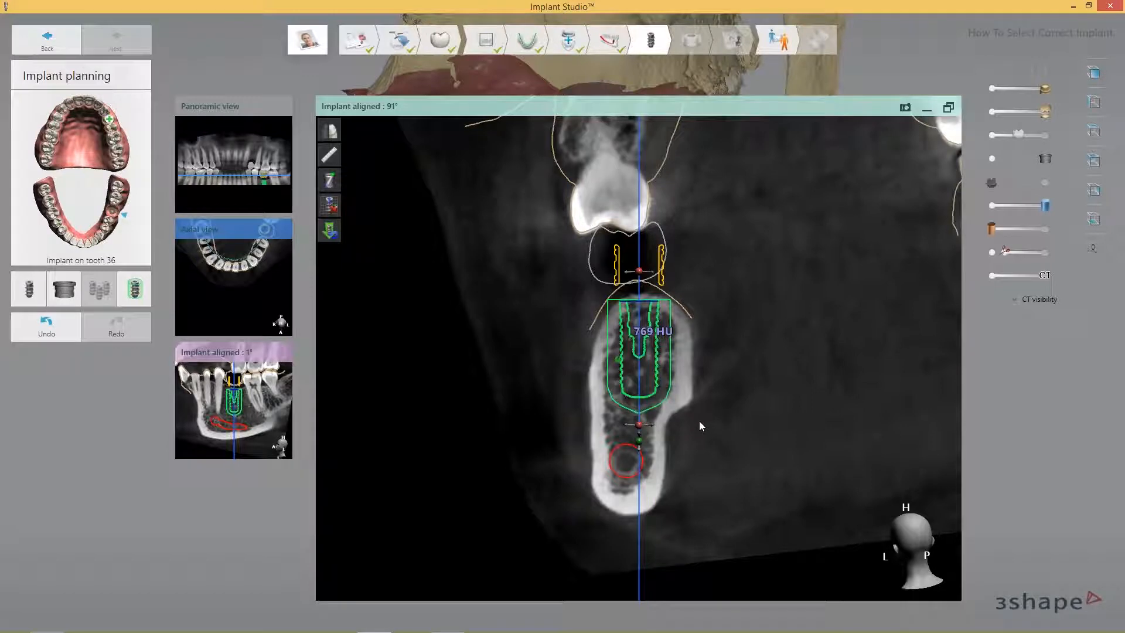
Shift the tooth 36 implant slightly in the 91° slice and check its position between the neighbouring teeth in the axial view
drag(625, 368, 638, 373)
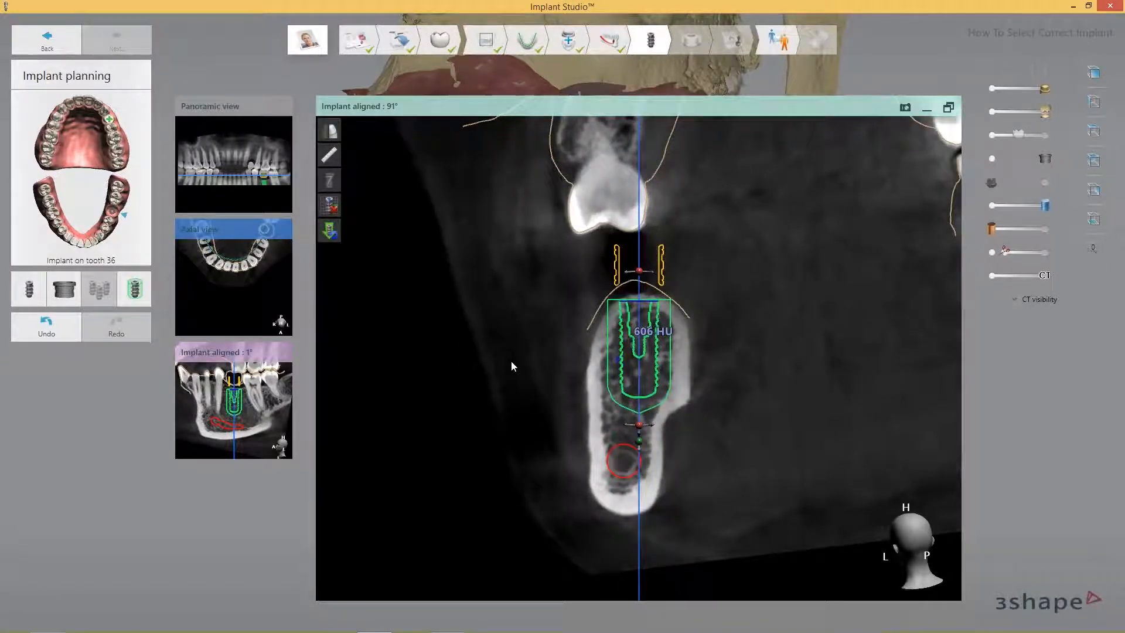
click(244, 259)
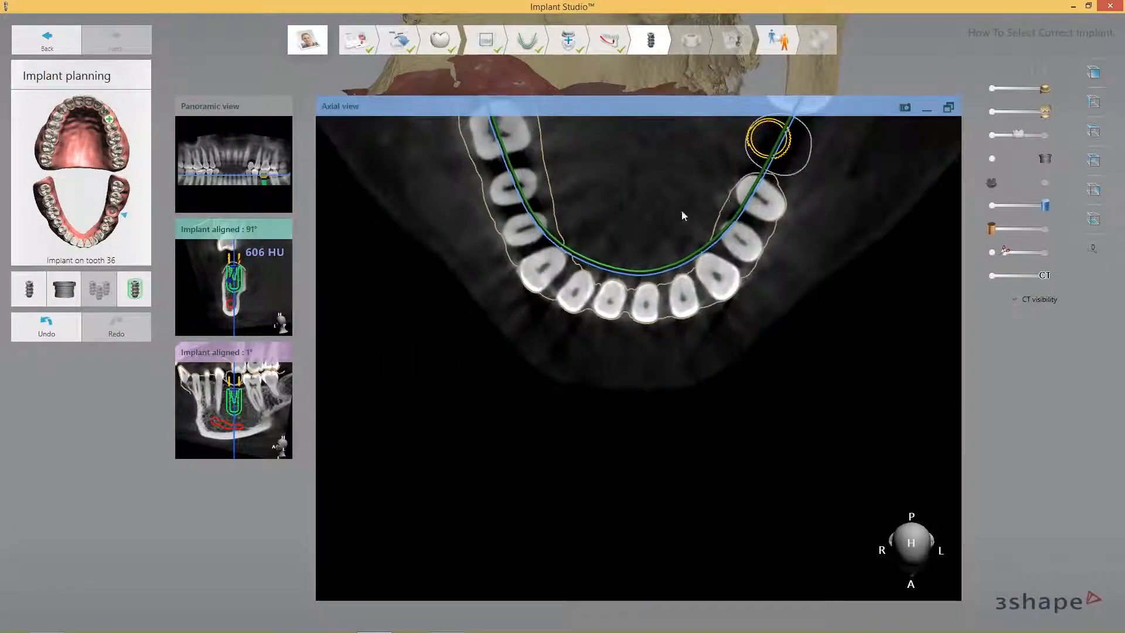
scroll(653, 199, up, 3)
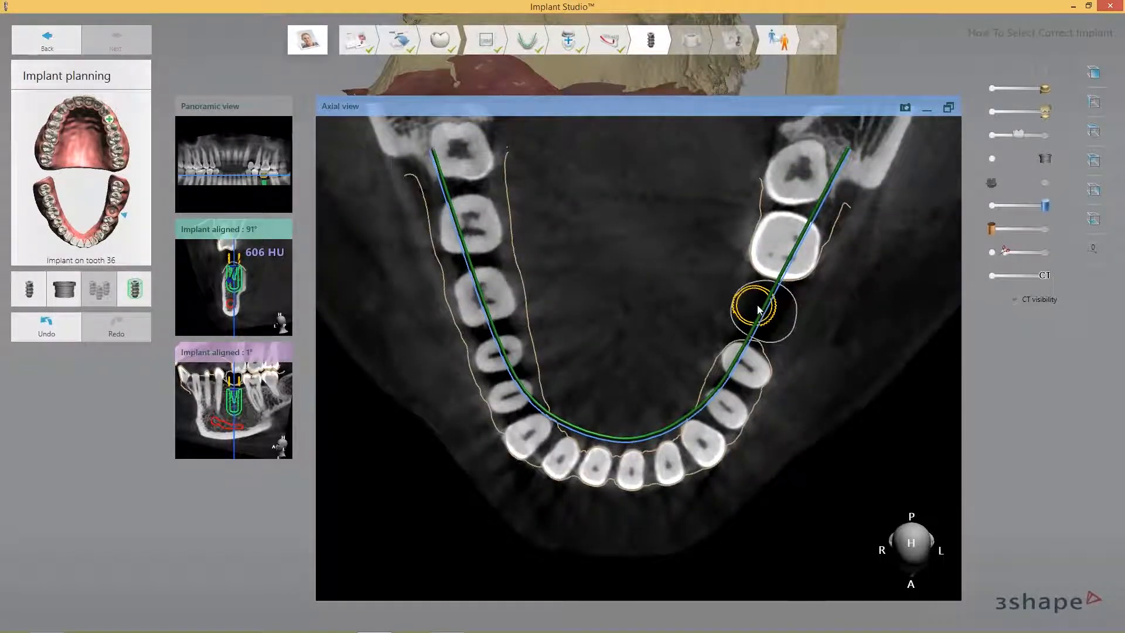
Fine-tune the tooth 36 implant's position and tilt between the adjacent tooth roots in the 1° implant-aligned slice
click(228, 411)
mouse_move(655, 332)
mouse_down()
mouse_move(664, 340)
mouse_move(643, 337)
mouse_move(653, 331)
mouse_up()
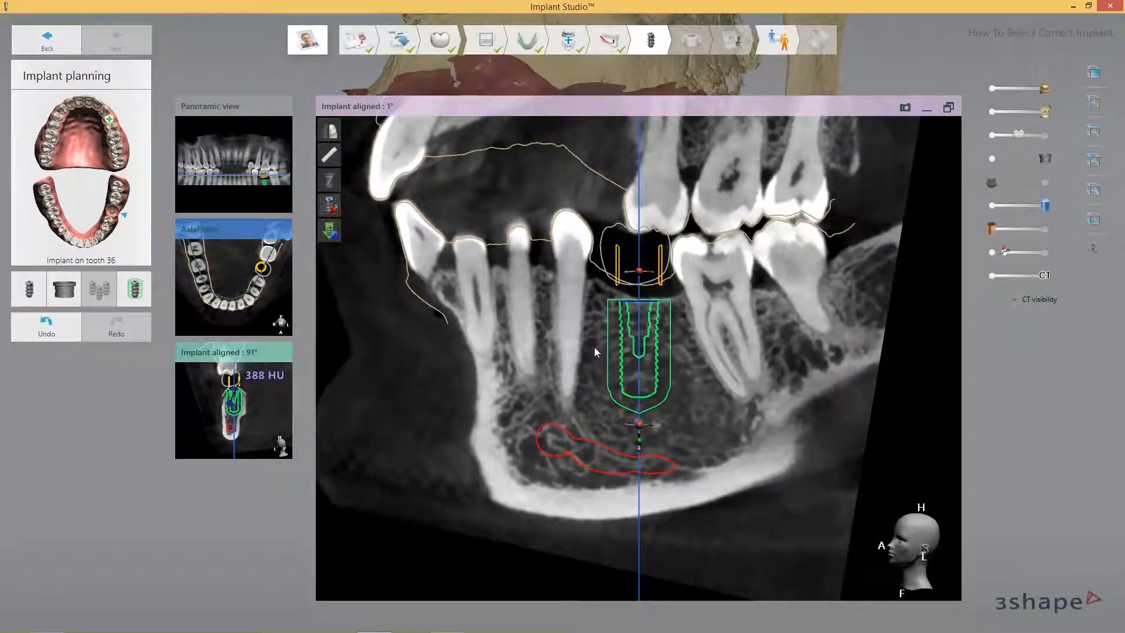
mouse_move(643, 430)
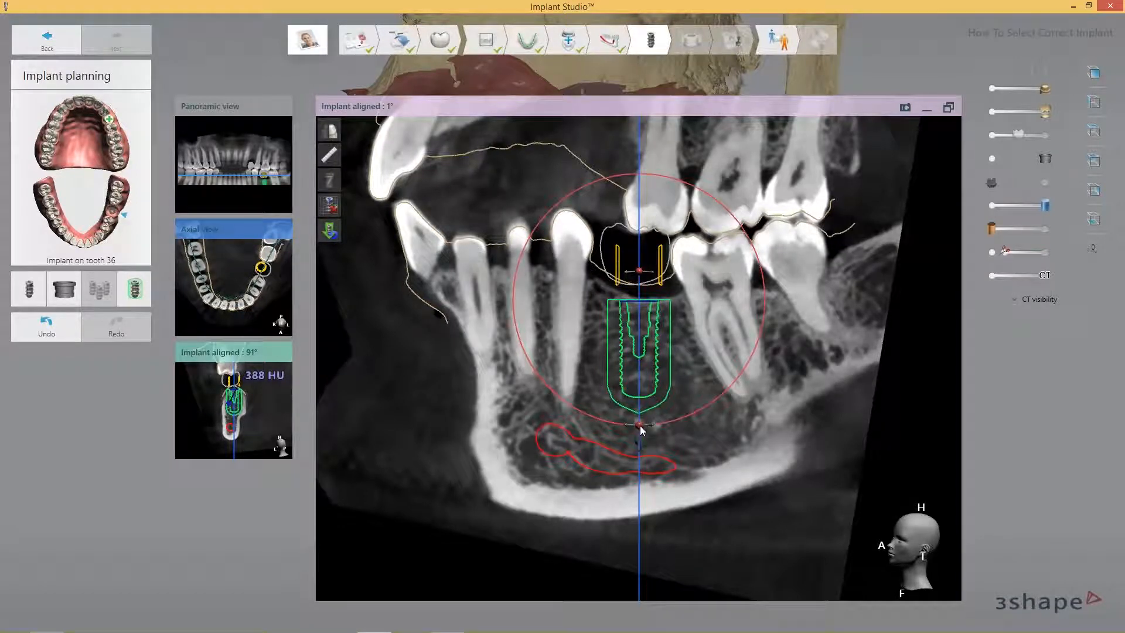
drag(640, 427, 642, 427)
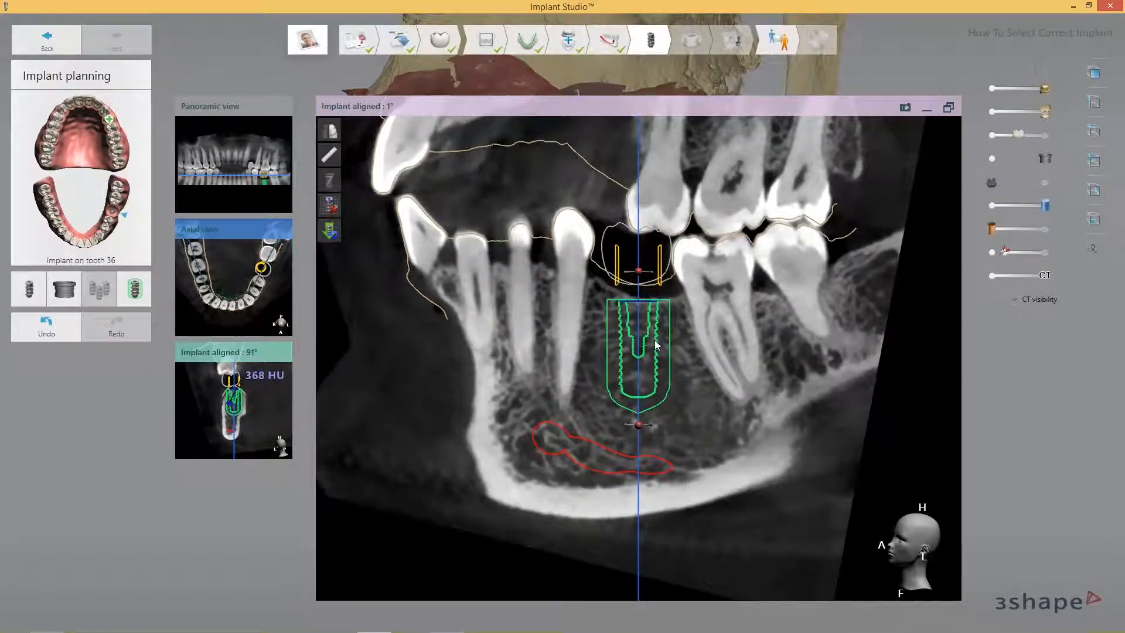
drag(654, 345, 651, 343)
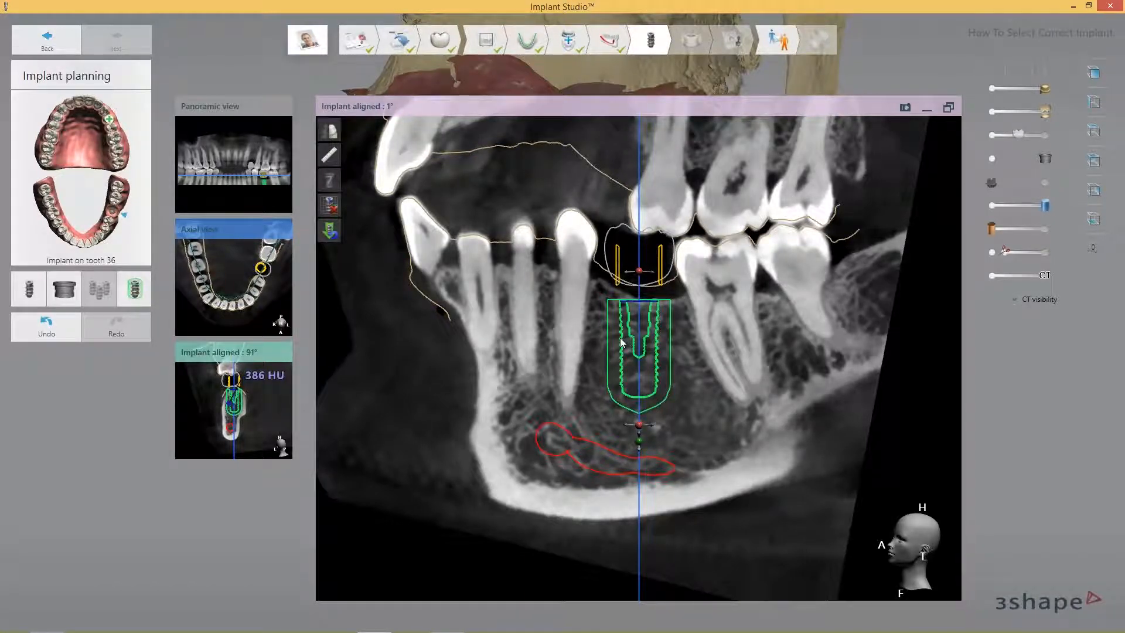
drag(621, 343, 621, 344)
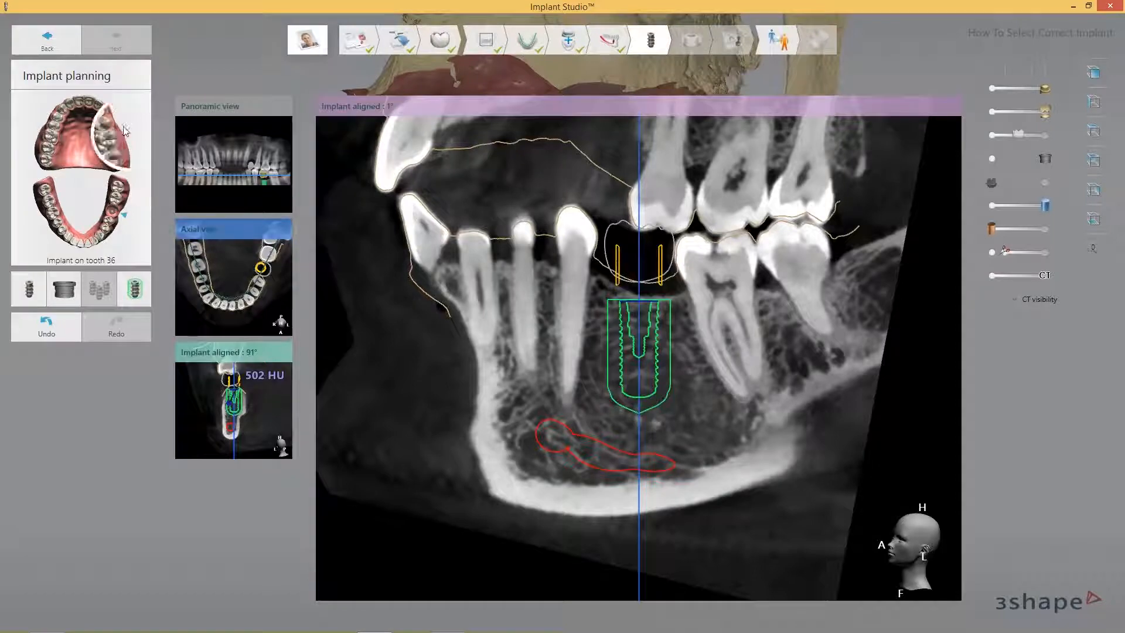
Leave the current case and open the Implant Planning case of the patient entry How To Find The Correct Placement
click(309, 42)
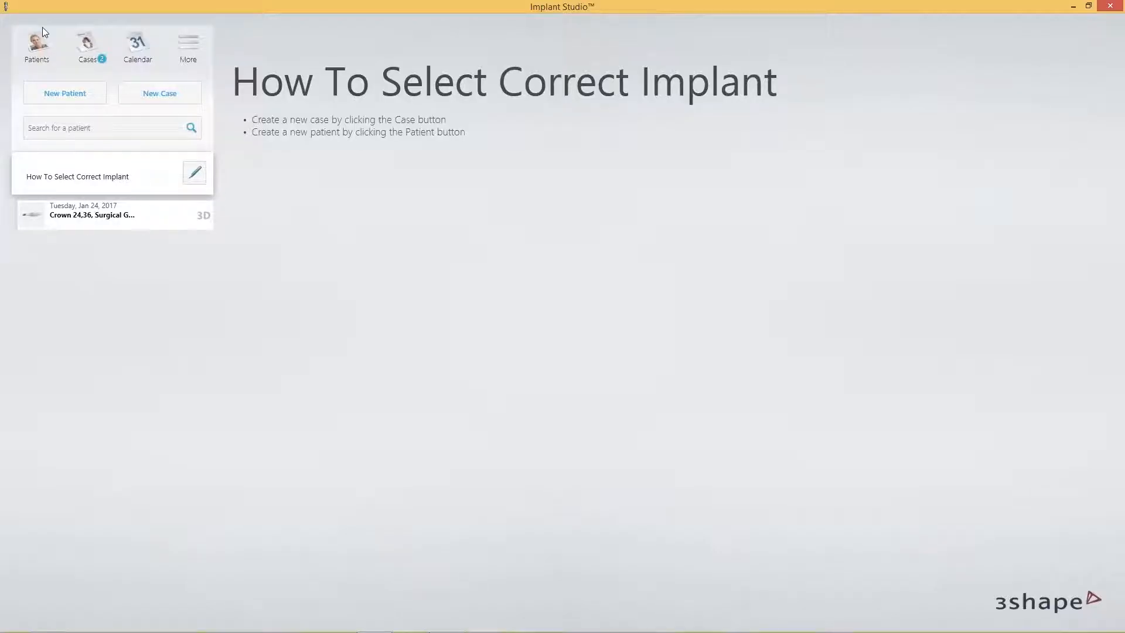
click(35, 45)
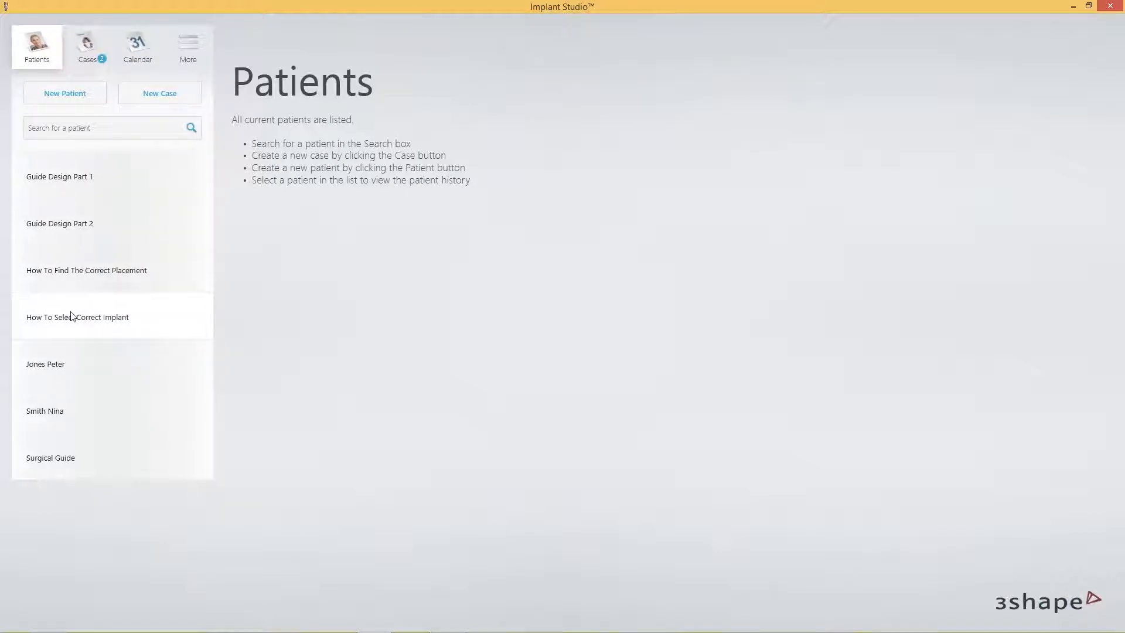
click(74, 271)
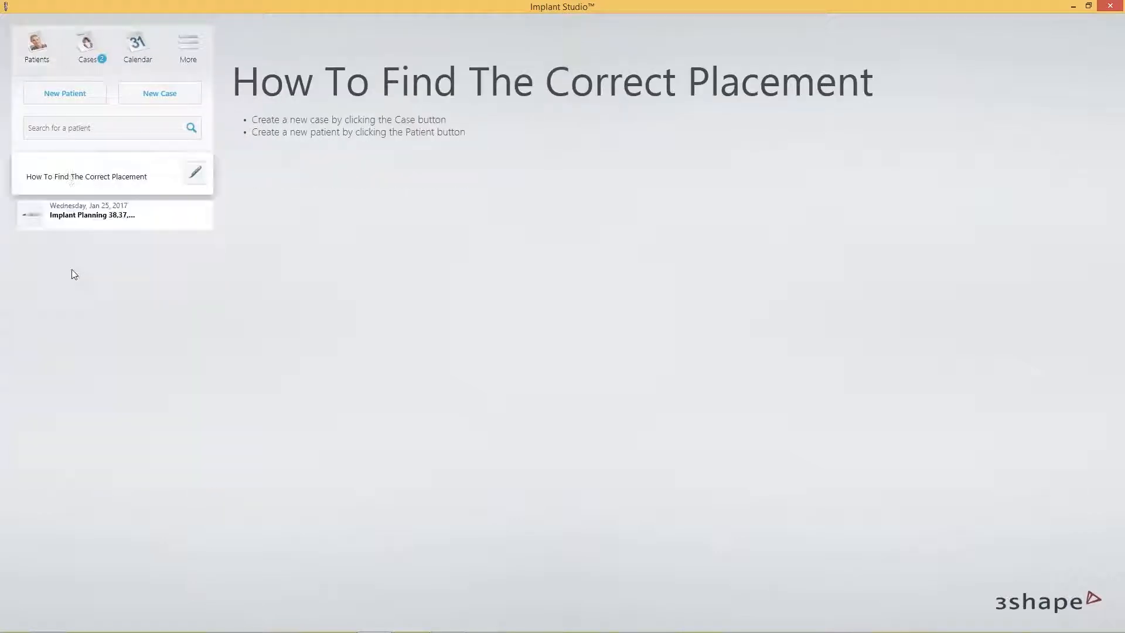
click(84, 217)
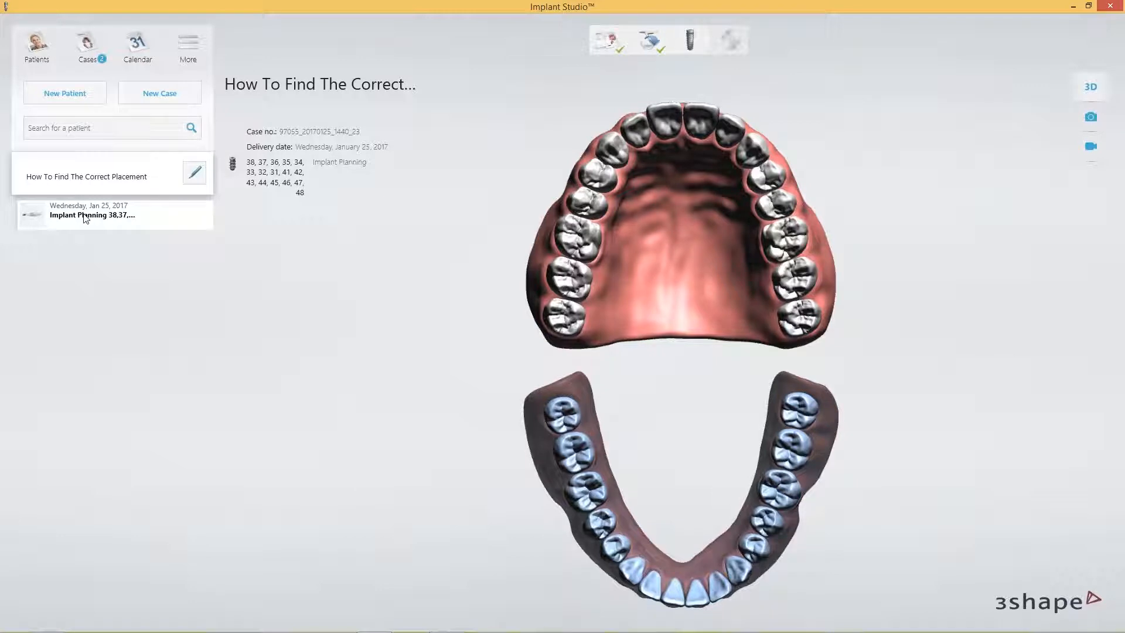
double_click(85, 218)
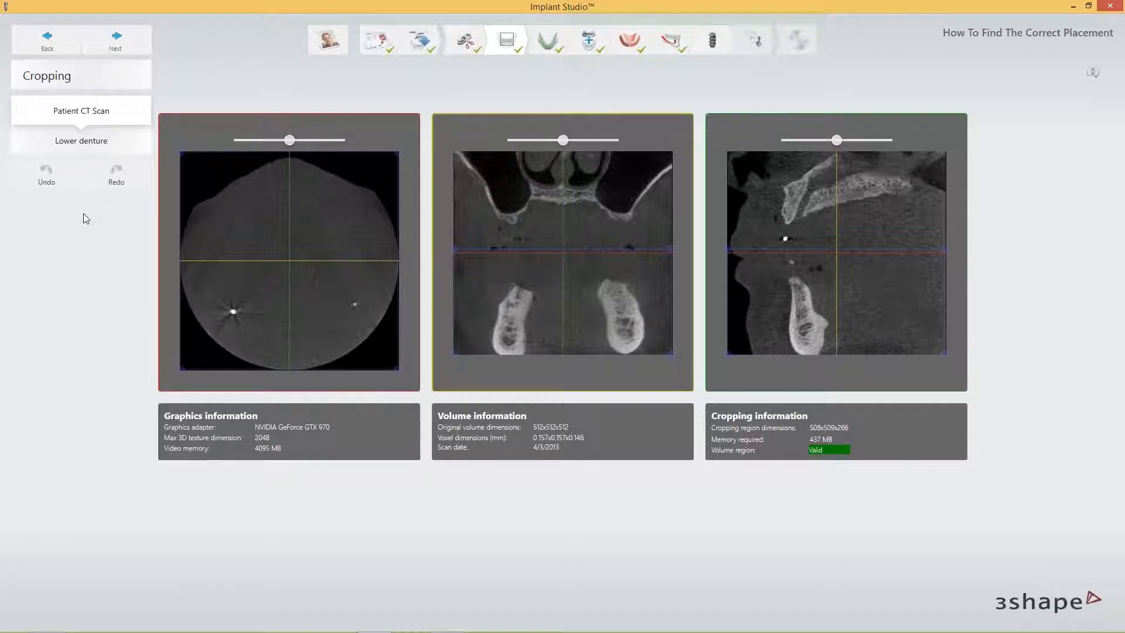
Advance the case through both cropping stages, panoramic curve, scan alignment and gingiva detection to the nerve definition stage
click(115, 40)
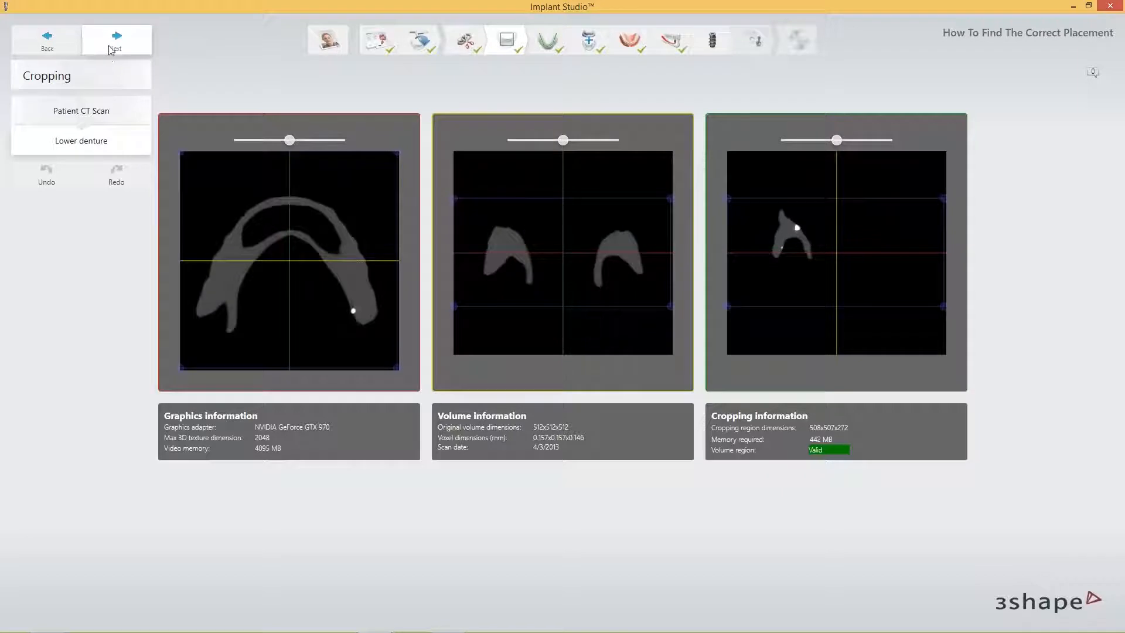
click(111, 48)
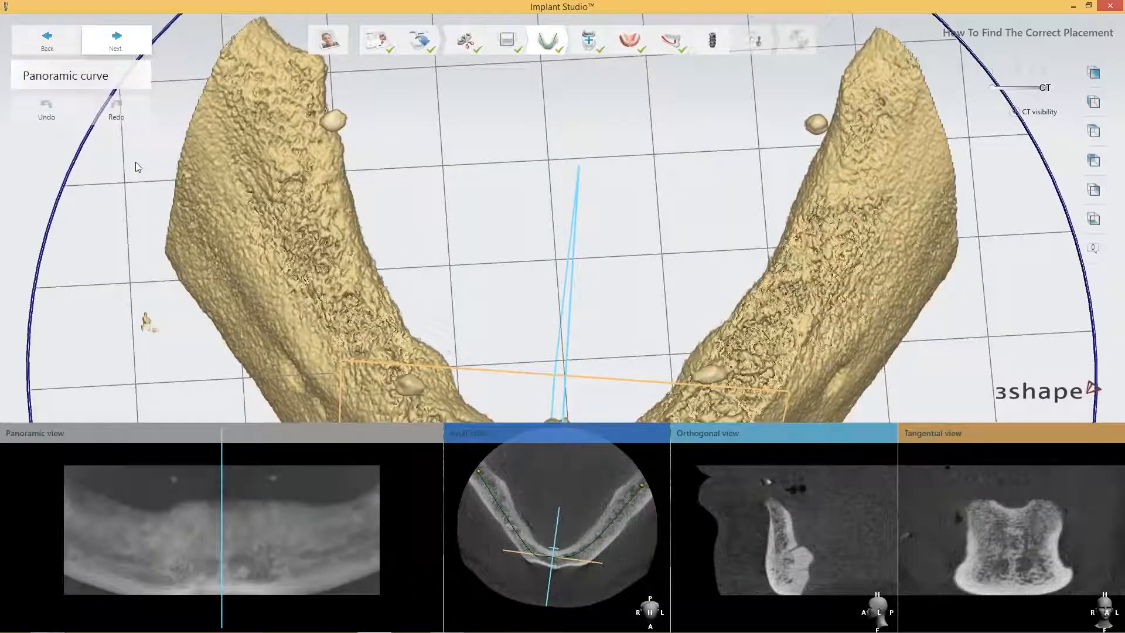
click(117, 41)
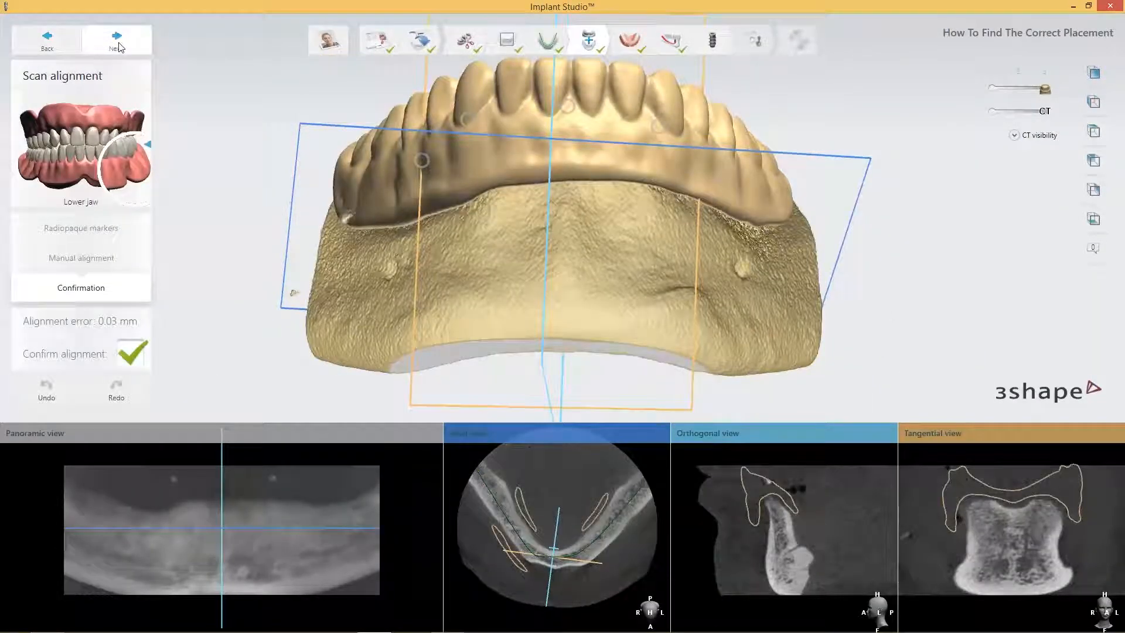
click(117, 43)
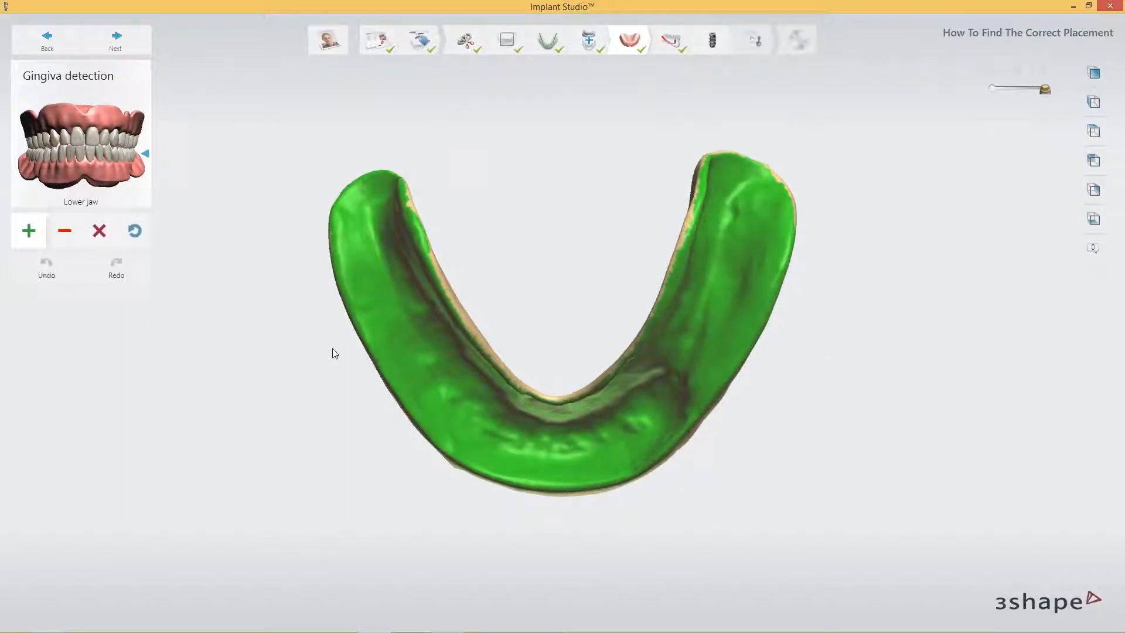
click(115, 36)
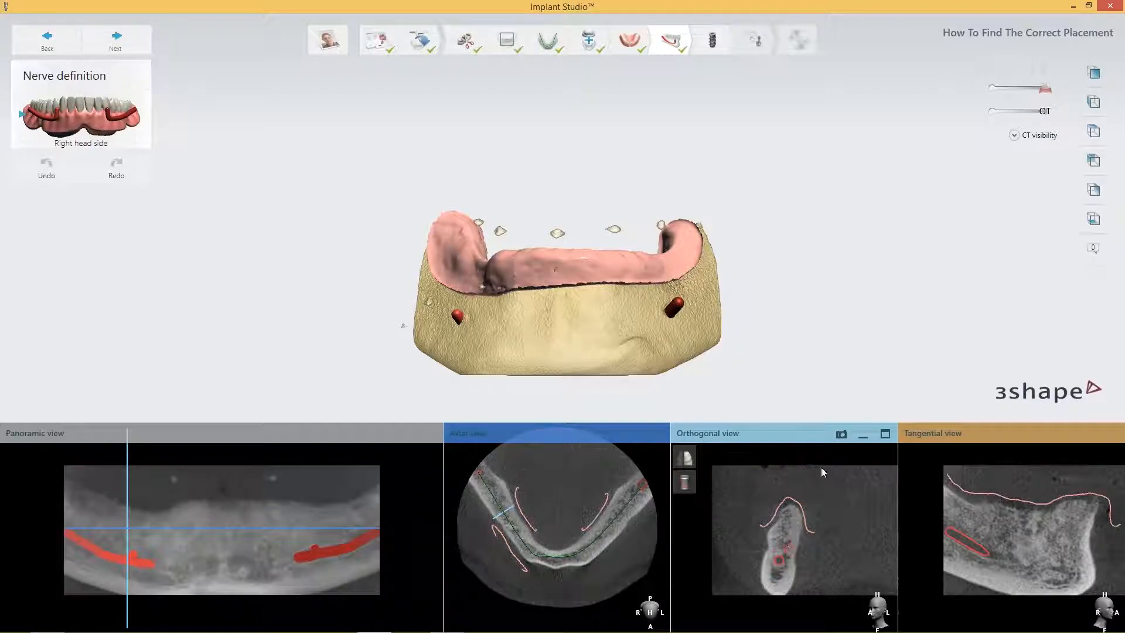
Enlarge the orthogonal view and inspect the slices where the right nerve canal branches towards the jaw's outer surface
click(885, 434)
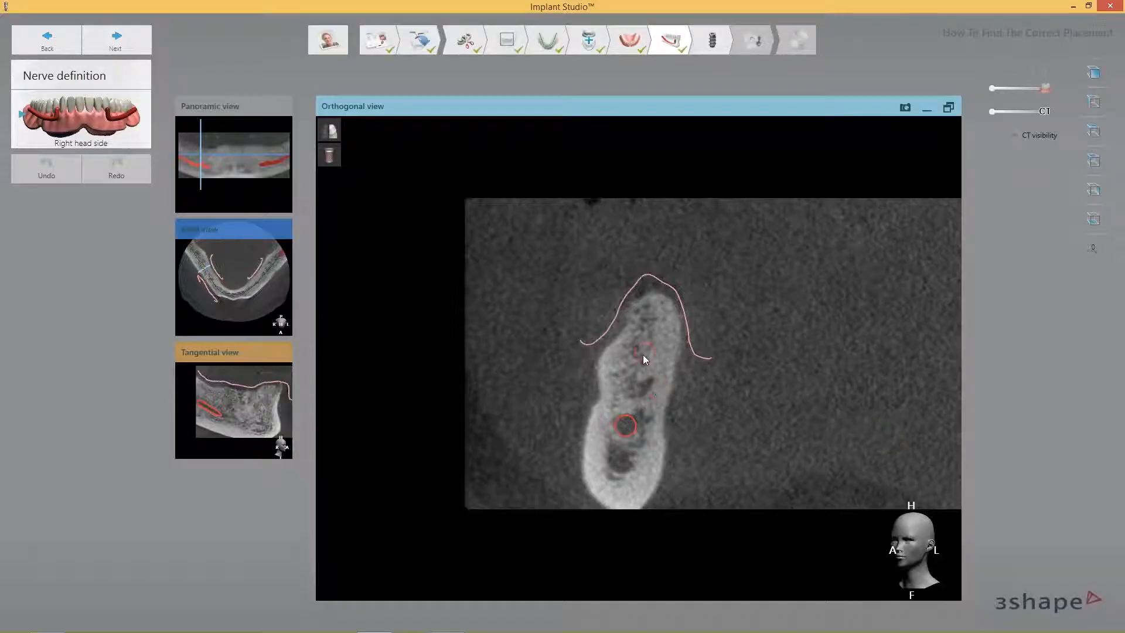
click(626, 425)
scroll(635, 391, up, 6)
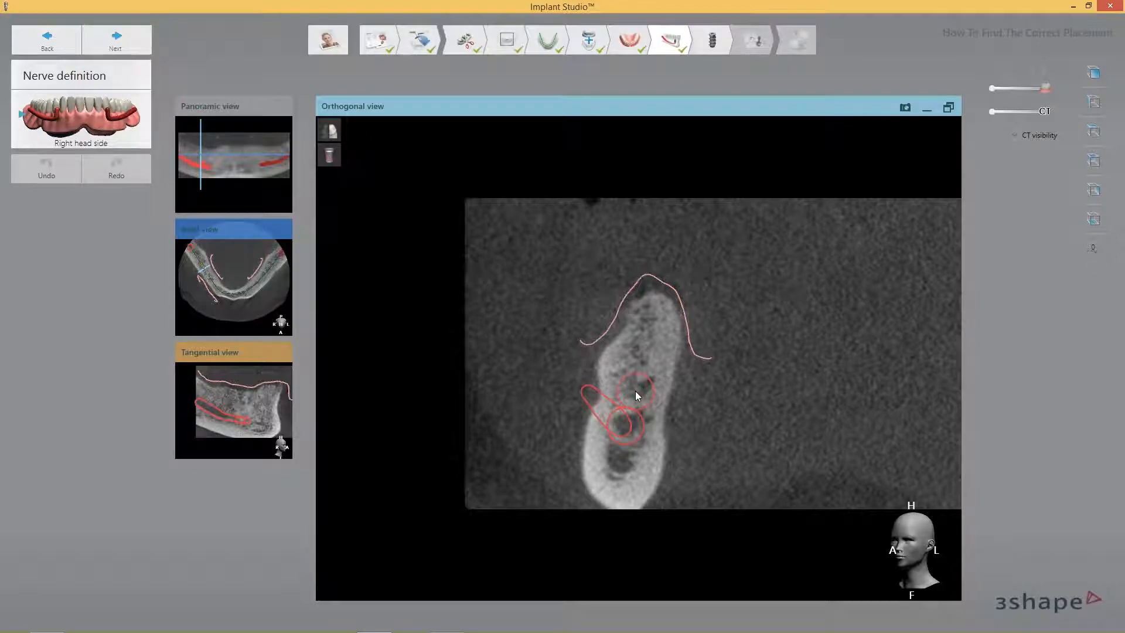
scroll(636, 391, down, 6)
scroll(643, 375, down, 2)
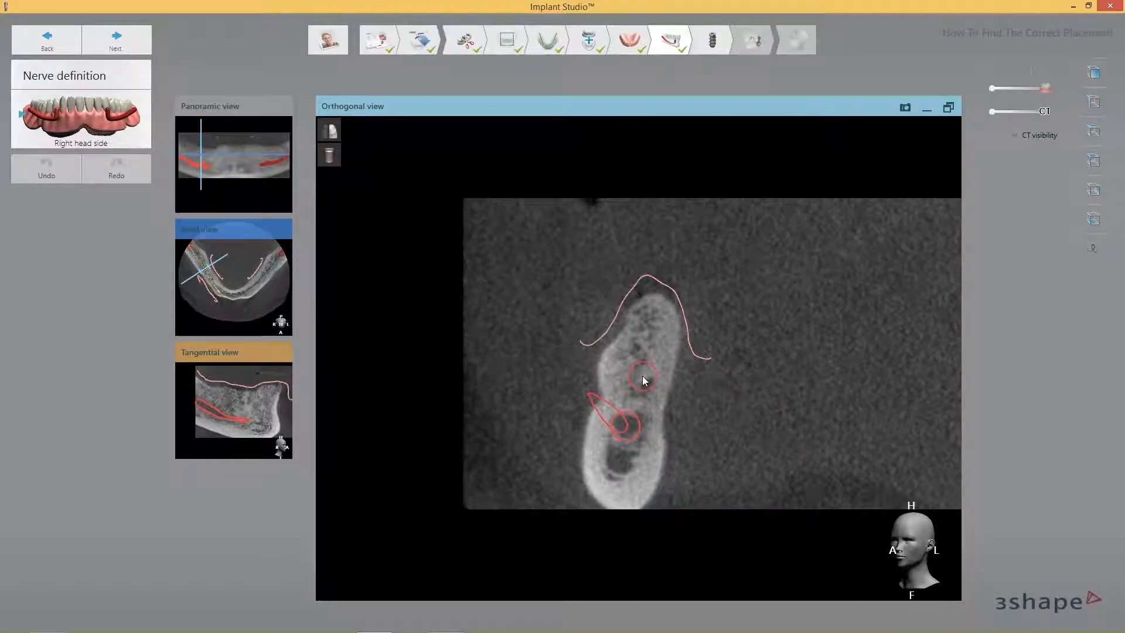
scroll(642, 375, down, 4)
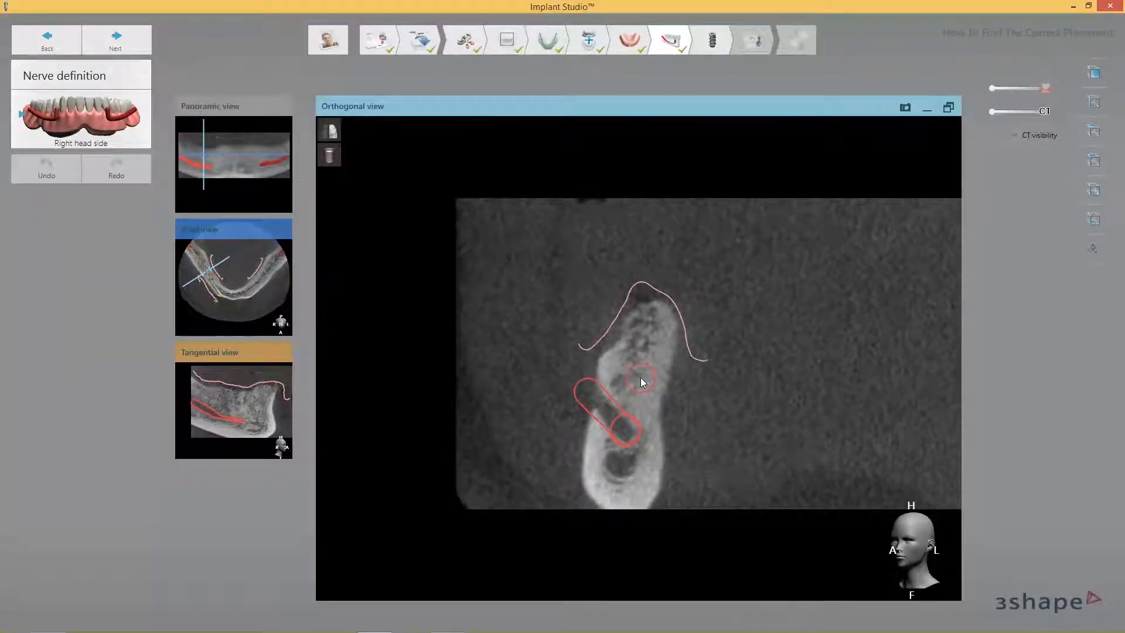
scroll(641, 381, up, 3)
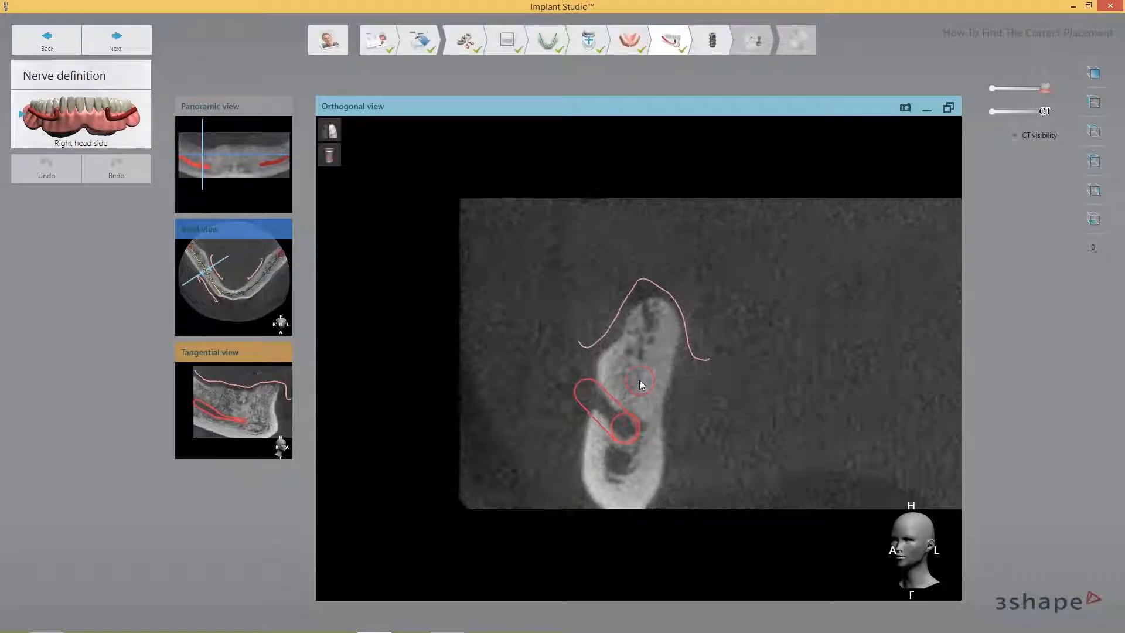
click(641, 383)
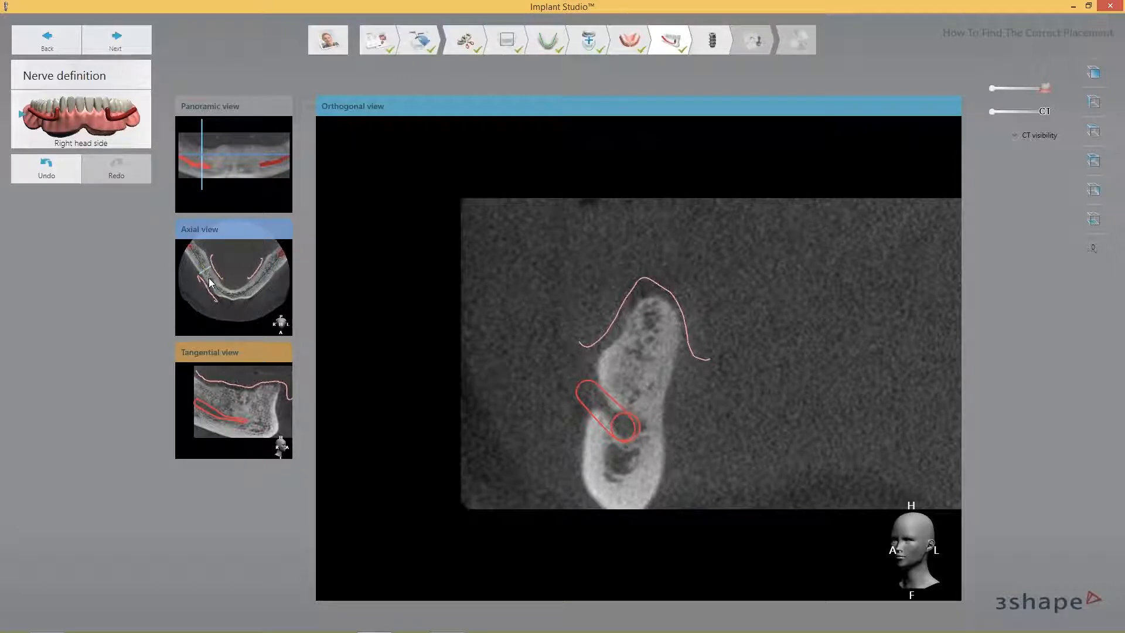
click(644, 384)
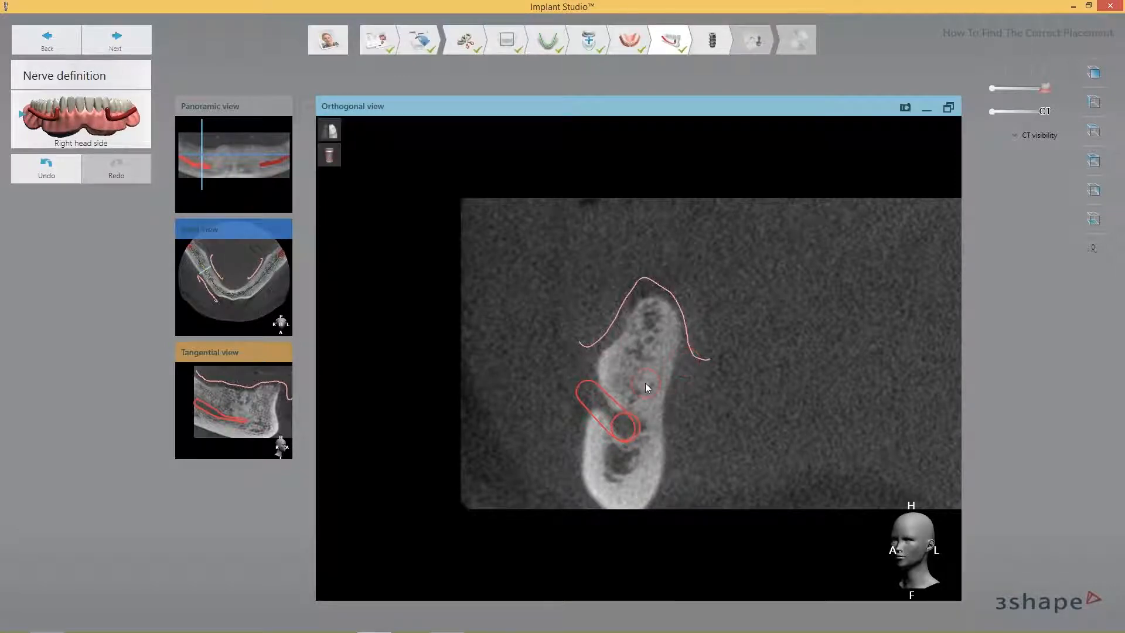
Follow the right nerve canal slice by slice in the orthogonal view, from the branch back towards the rear of the jaw
scroll(641, 382, down, 1)
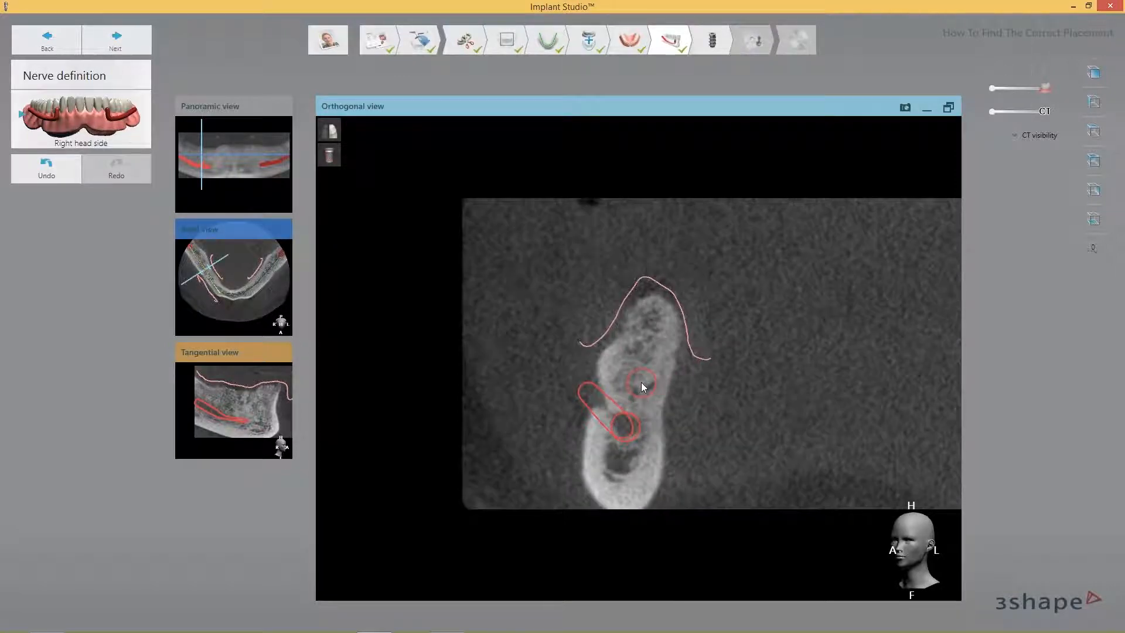
scroll(641, 382, up, 2)
scroll(641, 382, down, 4)
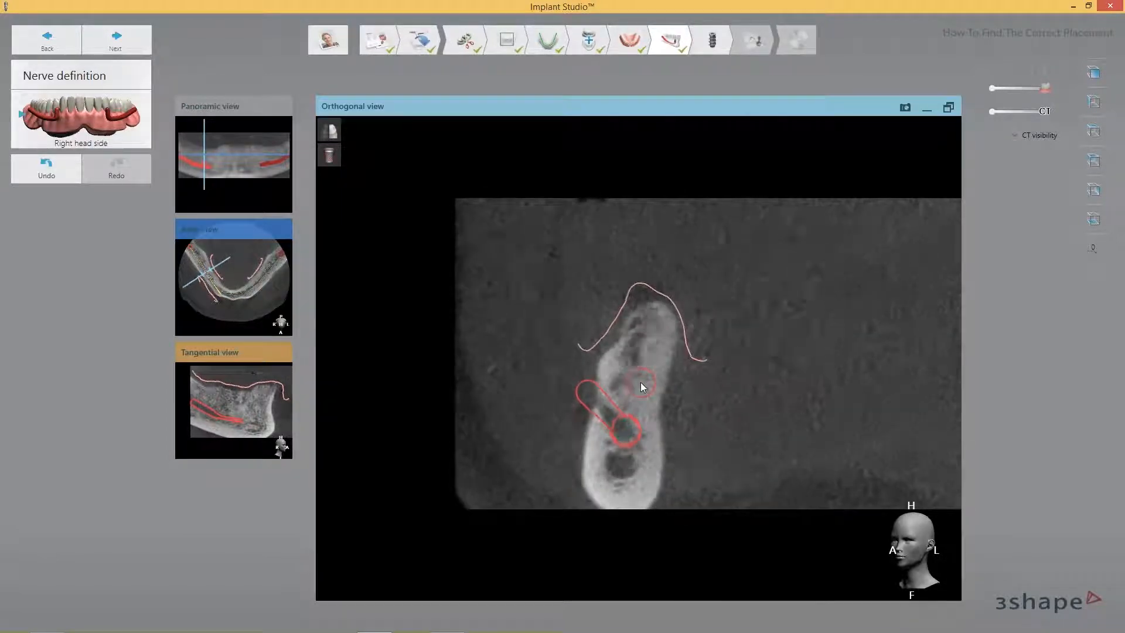
scroll(639, 382, up, 3)
scroll(639, 382, up, 3)
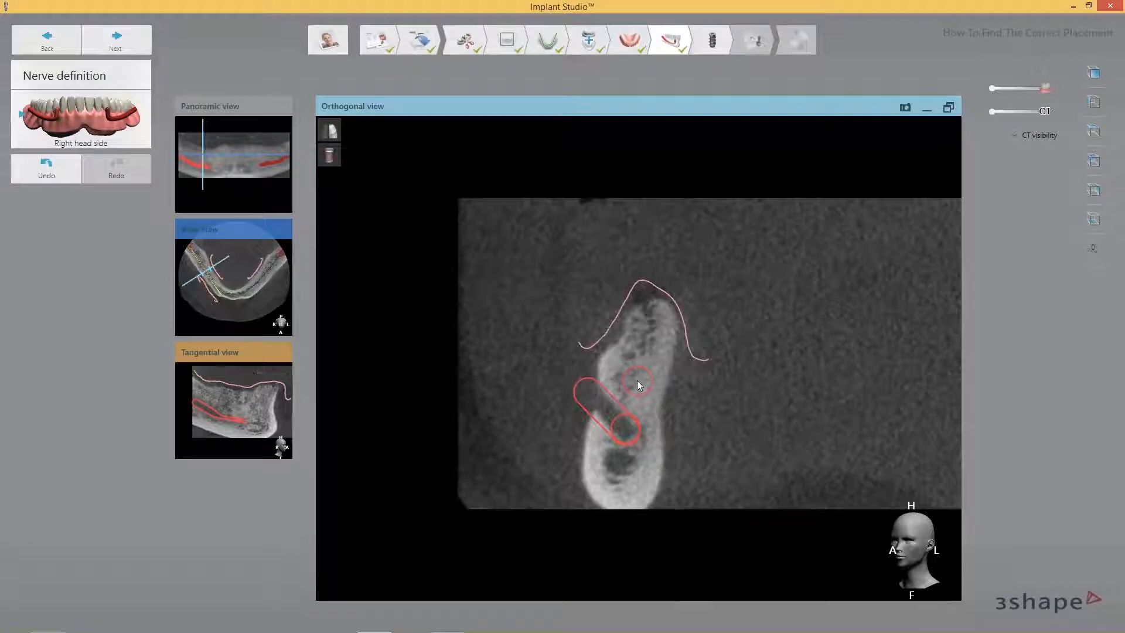
scroll(639, 380, up, 3)
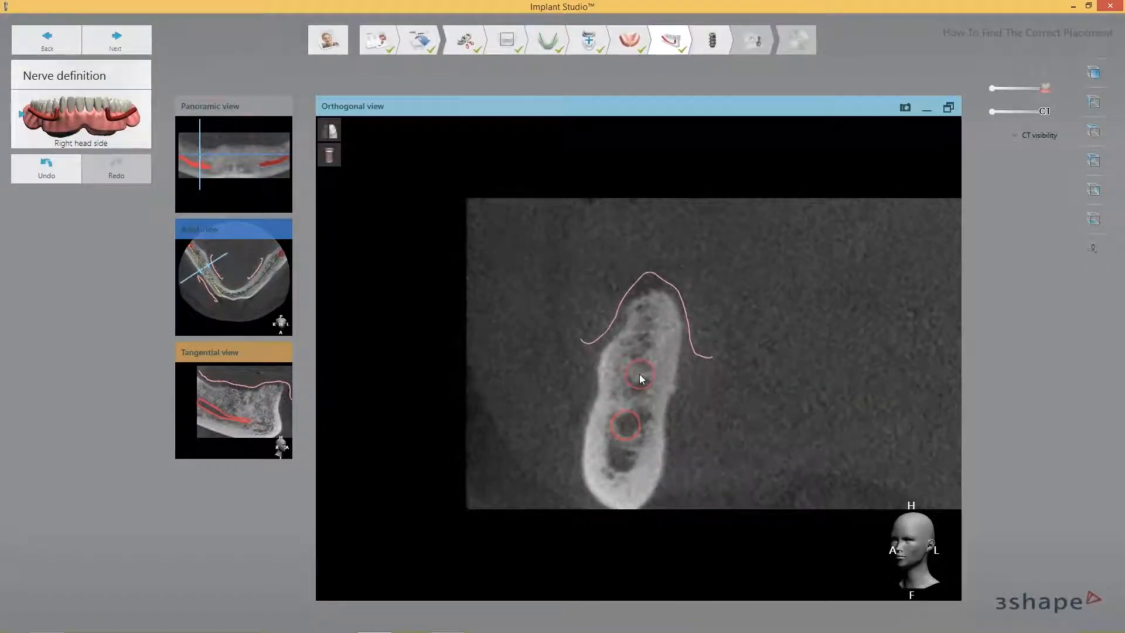
scroll(639, 374, up, 2)
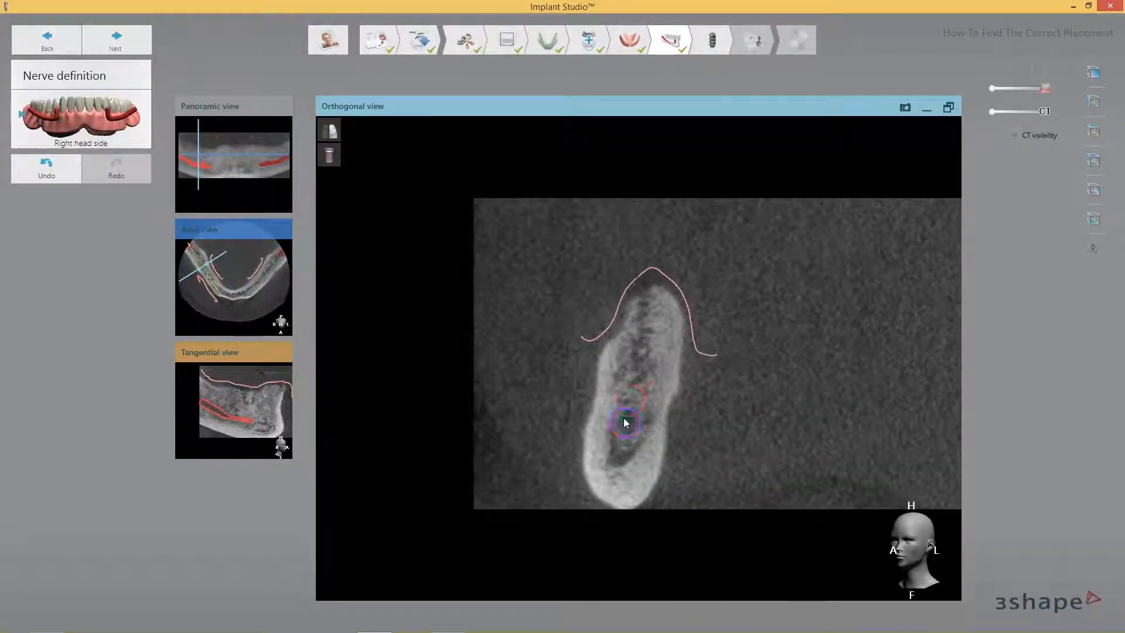
scroll(635, 387, up, 2)
scroll(637, 385, up, 2)
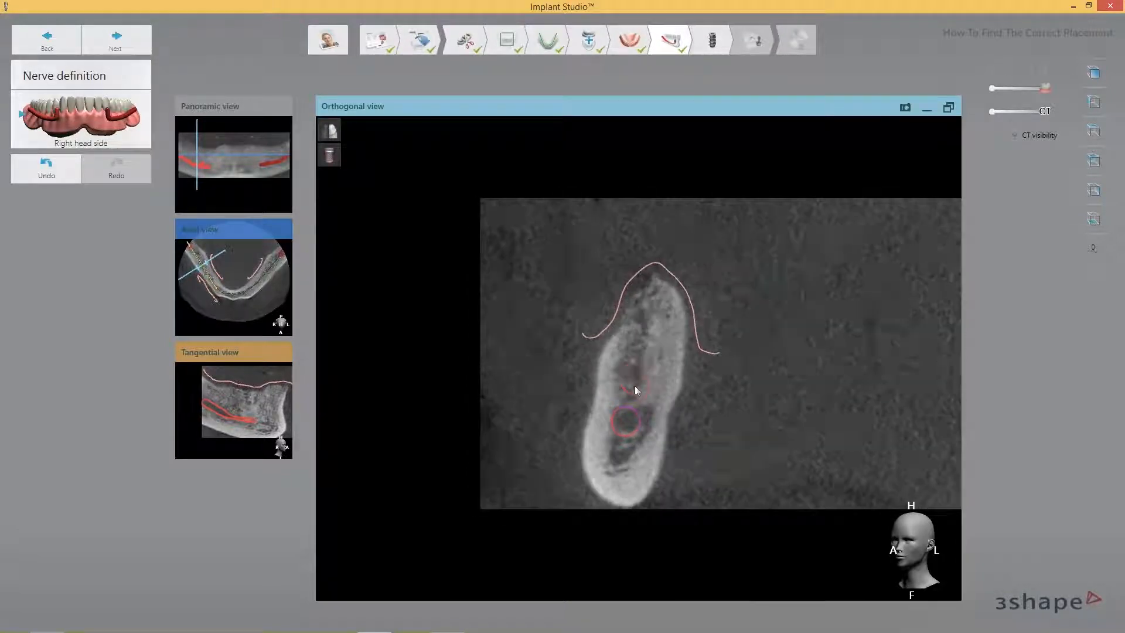
scroll(639, 381, up, 2)
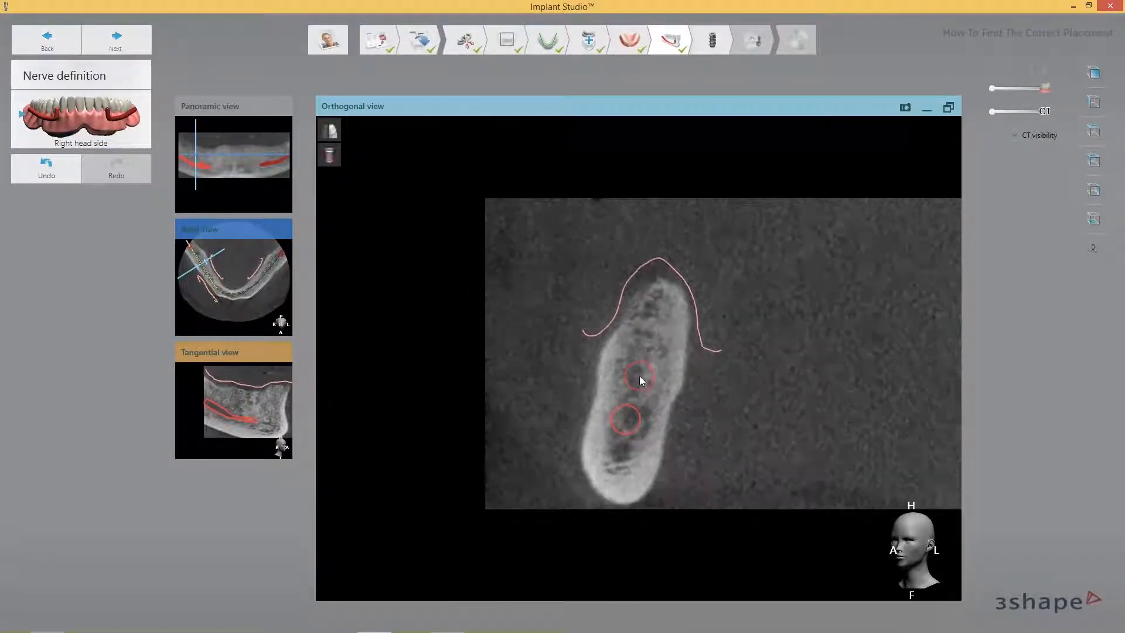
scroll(639, 379, up, 3)
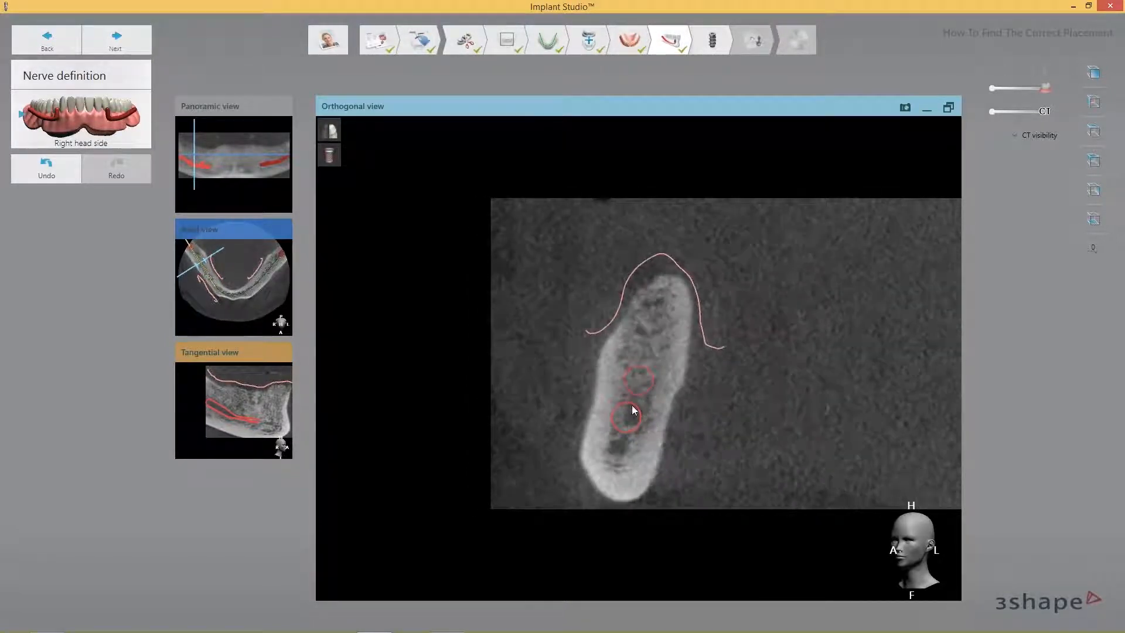
click(614, 404)
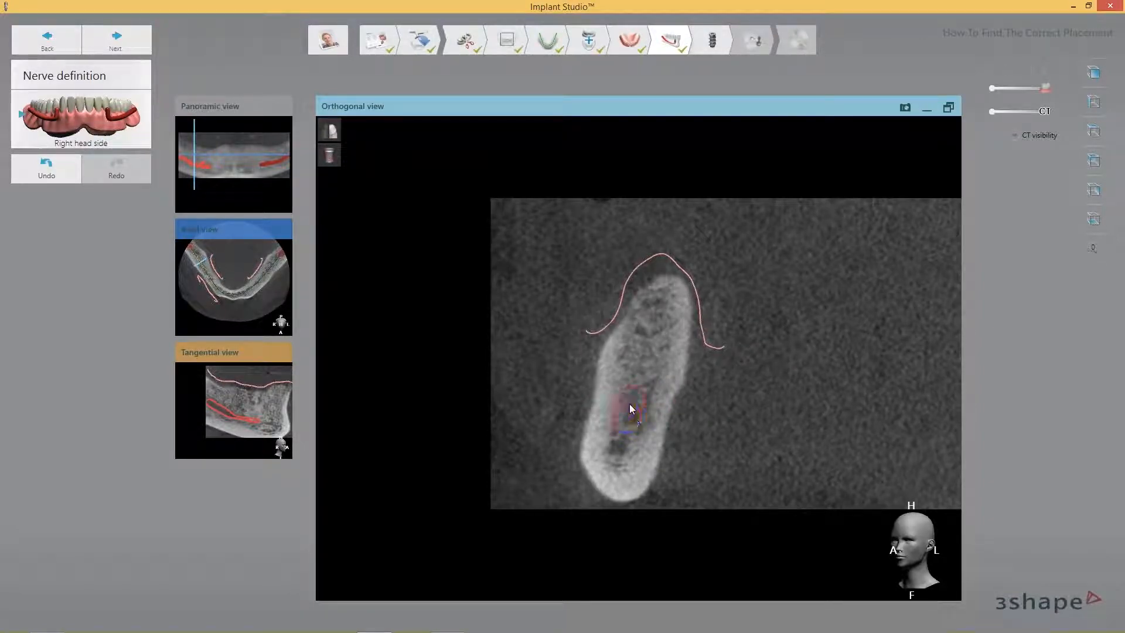
View the right nerve's path in the enlarged tangential view and advance past the left head side to implant planning
click(242, 410)
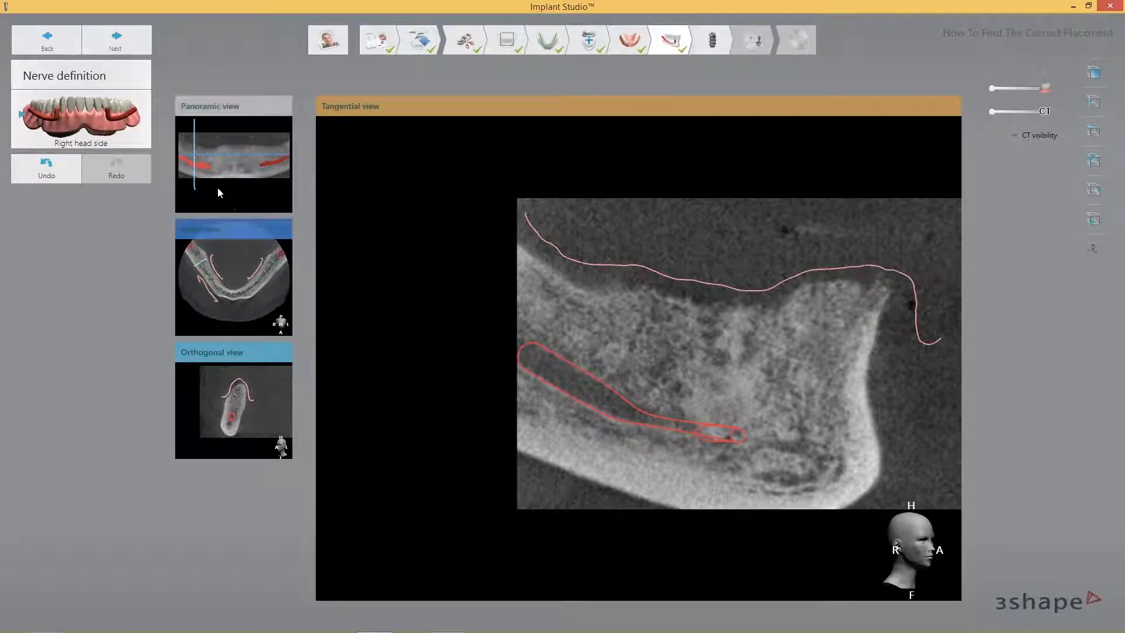
click(110, 46)
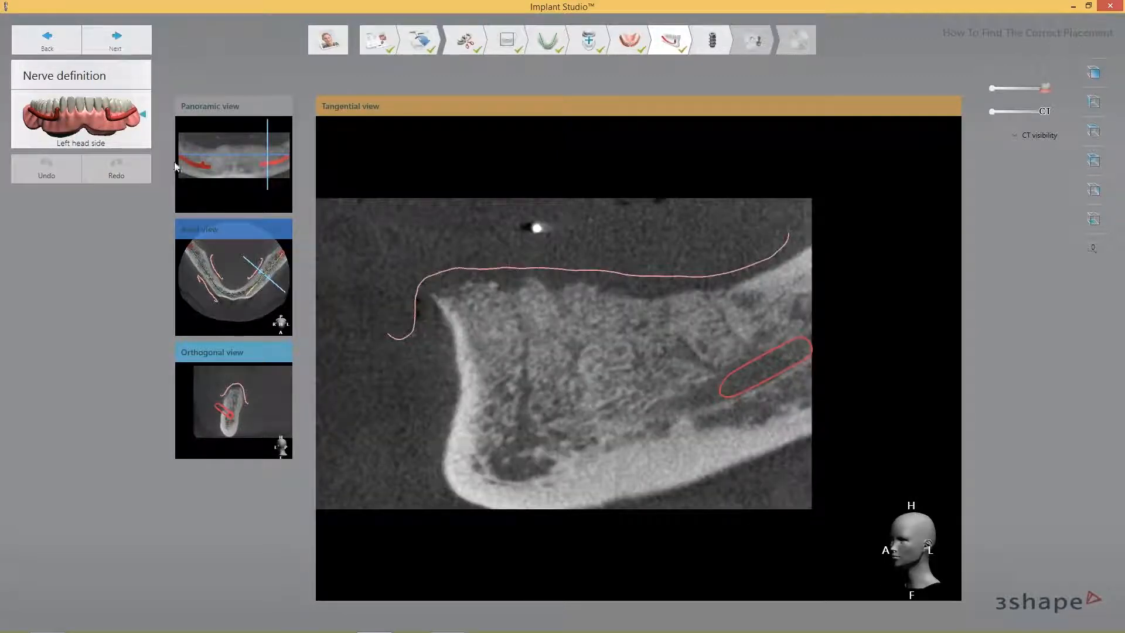
click(112, 44)
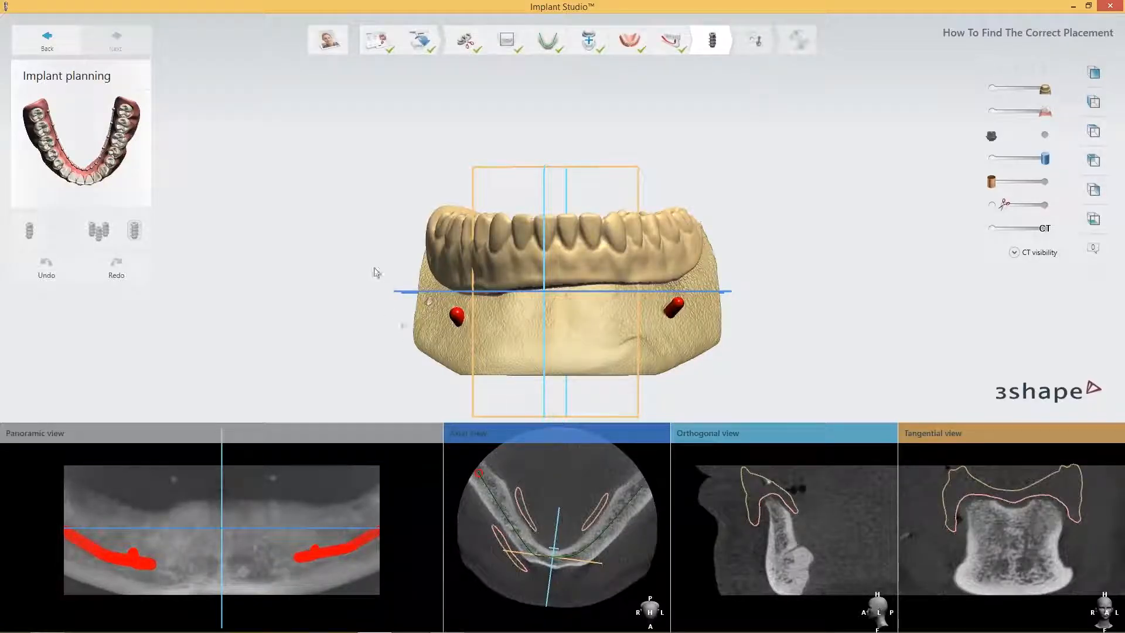
Examine the tooth setup from above and compare the jaw in the enlarged panoramic and tangential views
right_drag(369, 261, 384, 365)
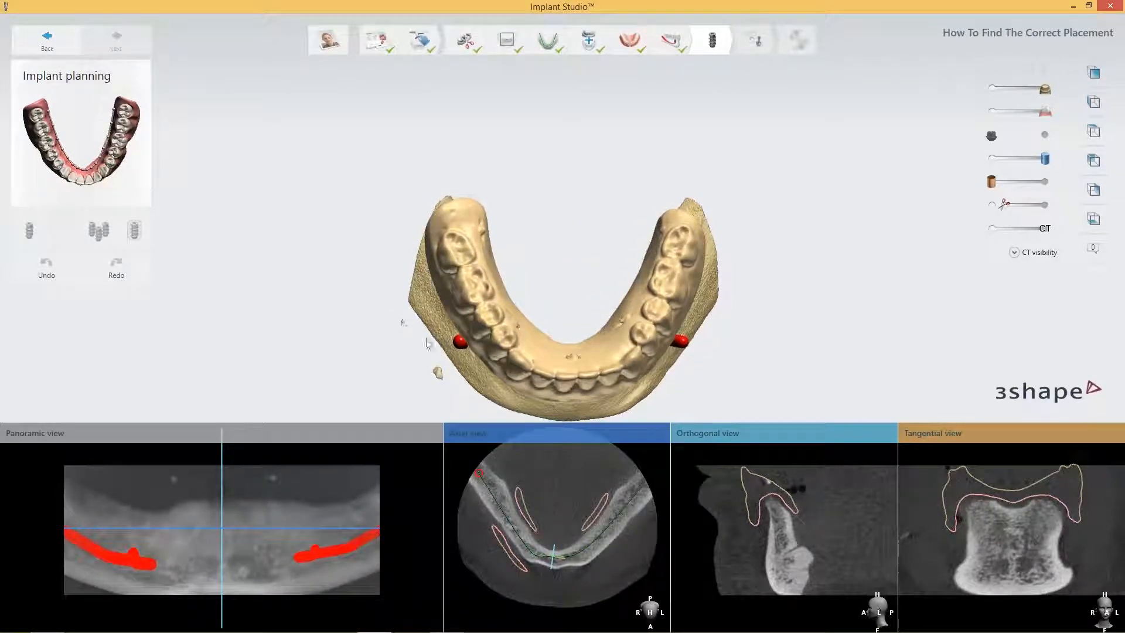
middle_drag(547, 280, 567, 211)
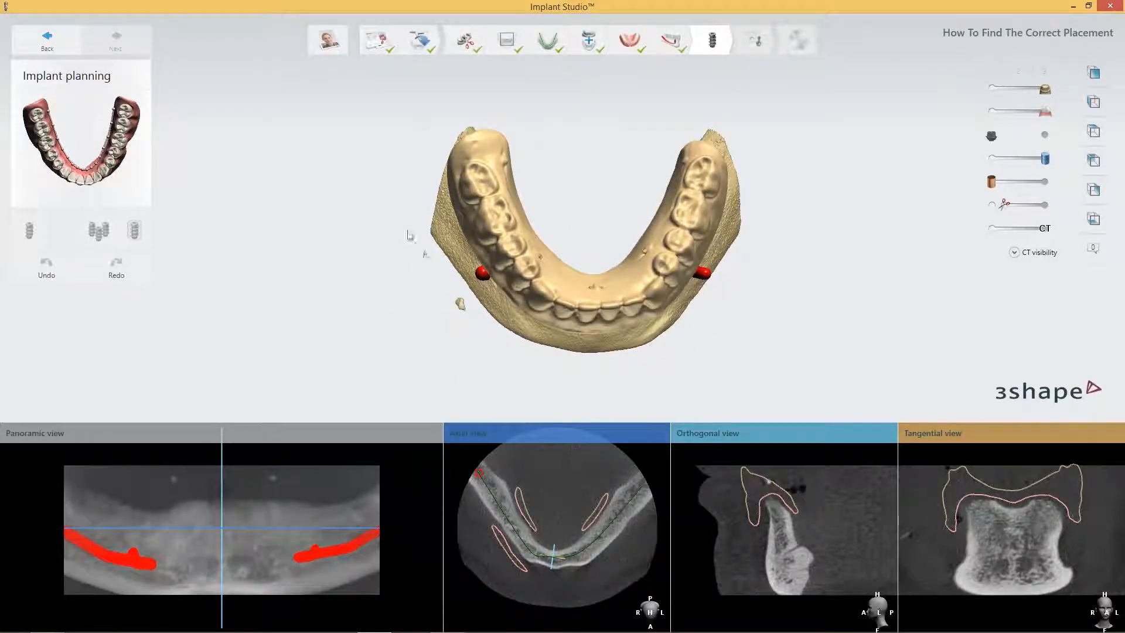
right_drag(407, 233, 409, 248)
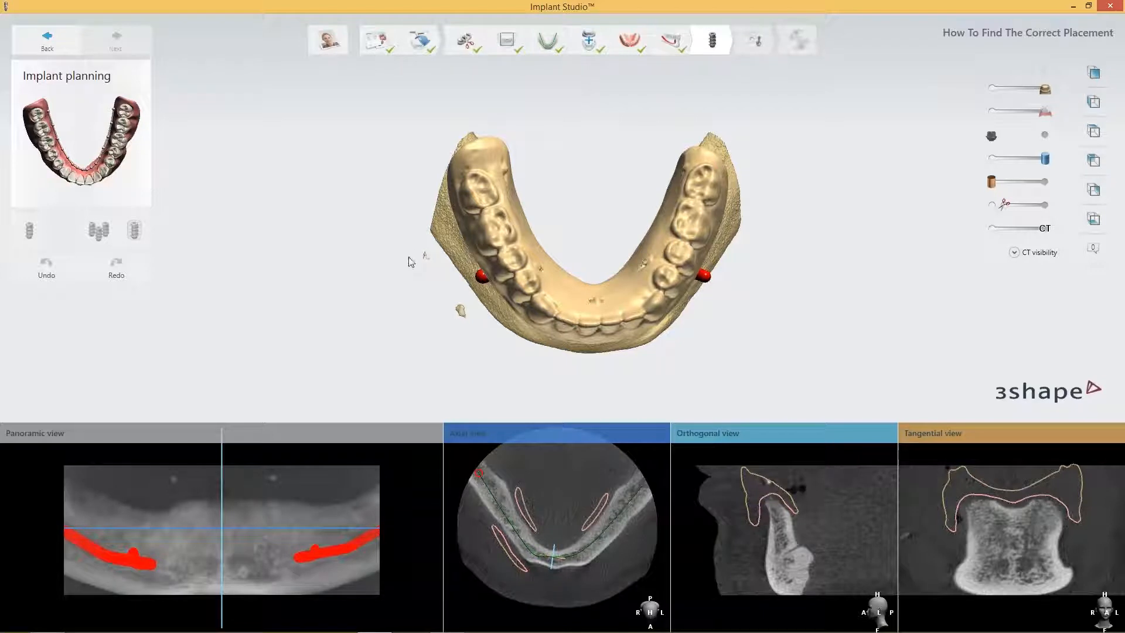
mouse_move(435, 517)
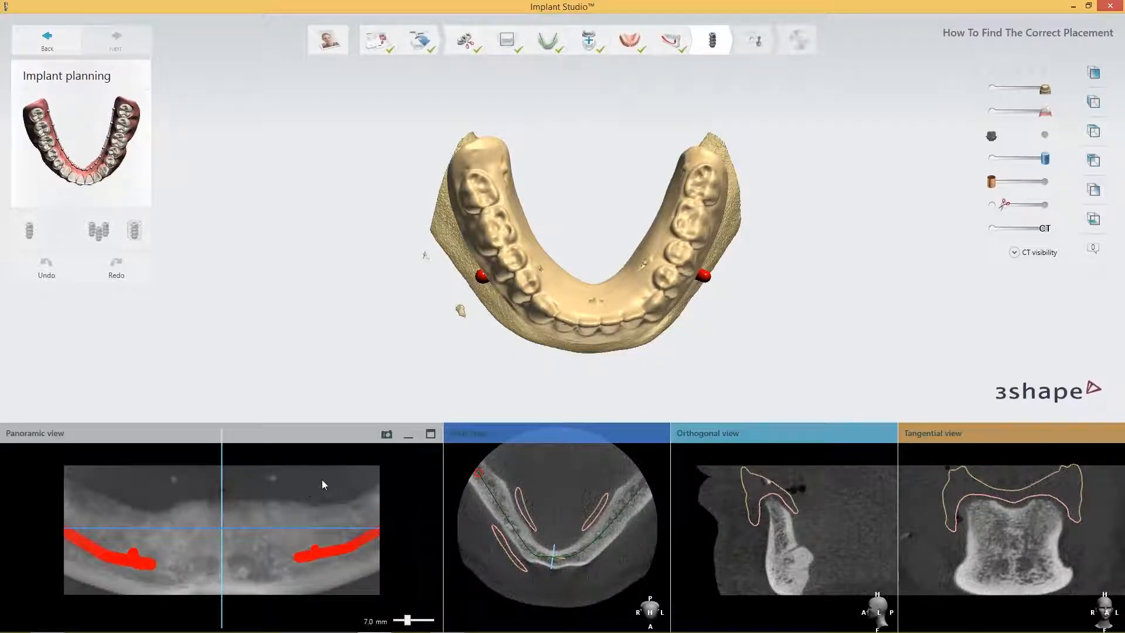
click(430, 433)
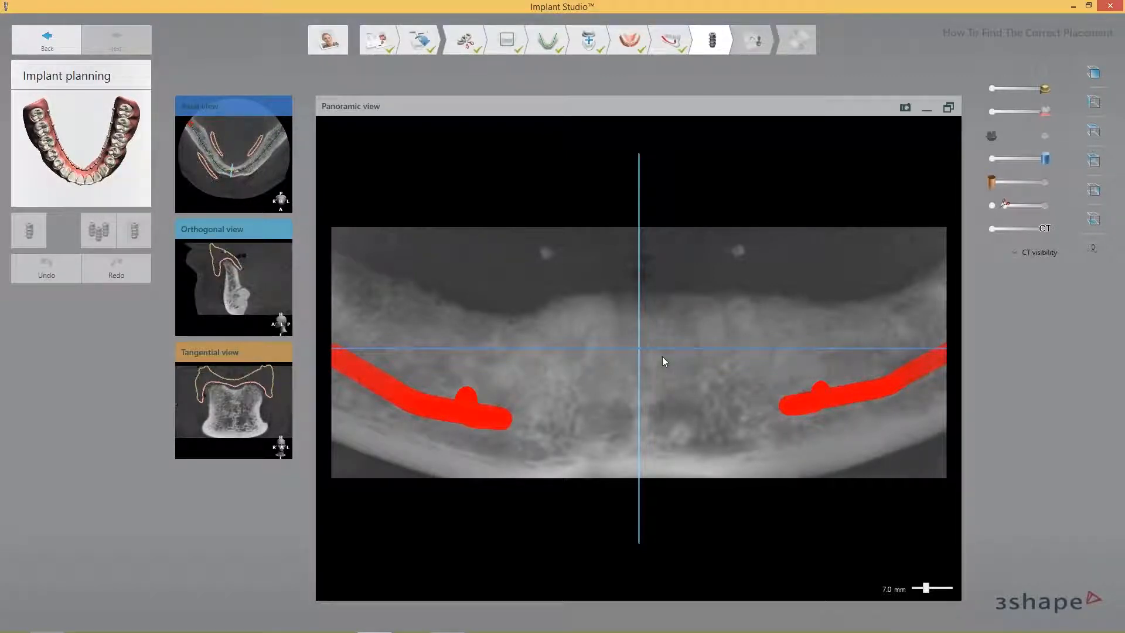
click(235, 396)
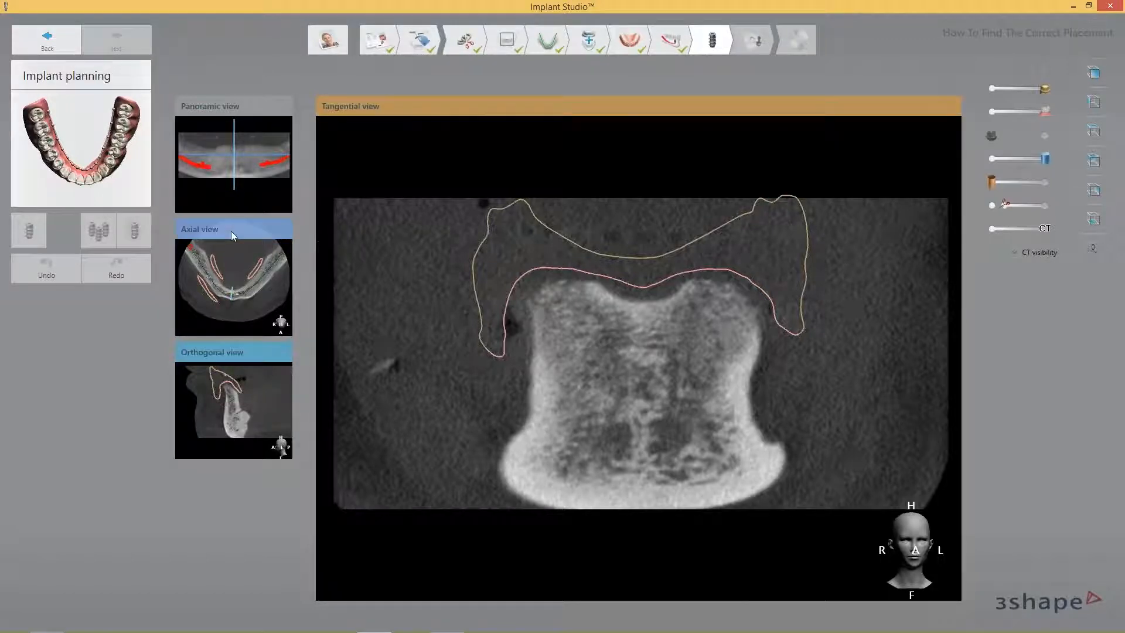
click(235, 164)
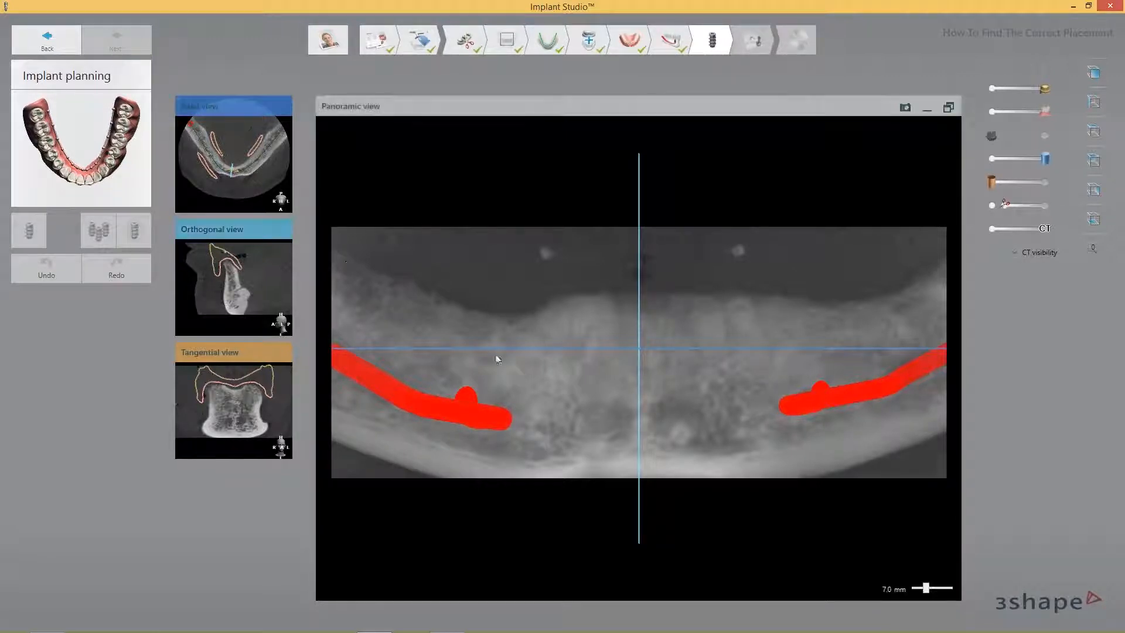
scroll(480, 357, up, 3)
scroll(479, 357, down, 4)
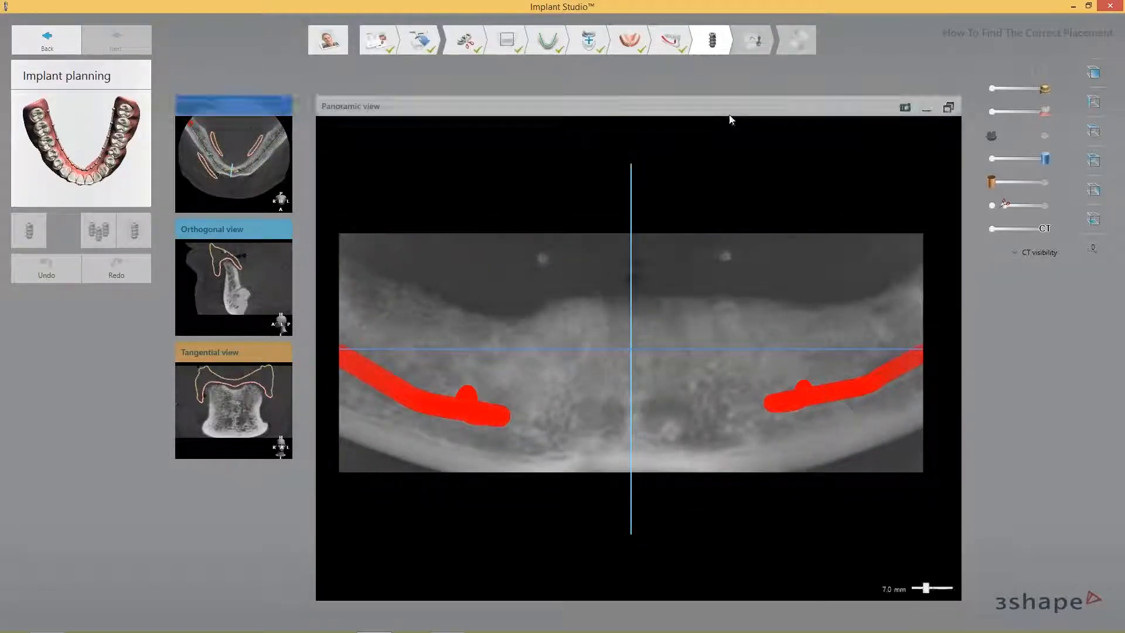
Restore the multi-view layout, collapse and reopen the axial view, and increase the height of the CT views
click(948, 107)
right_drag(648, 347, 545, 340)
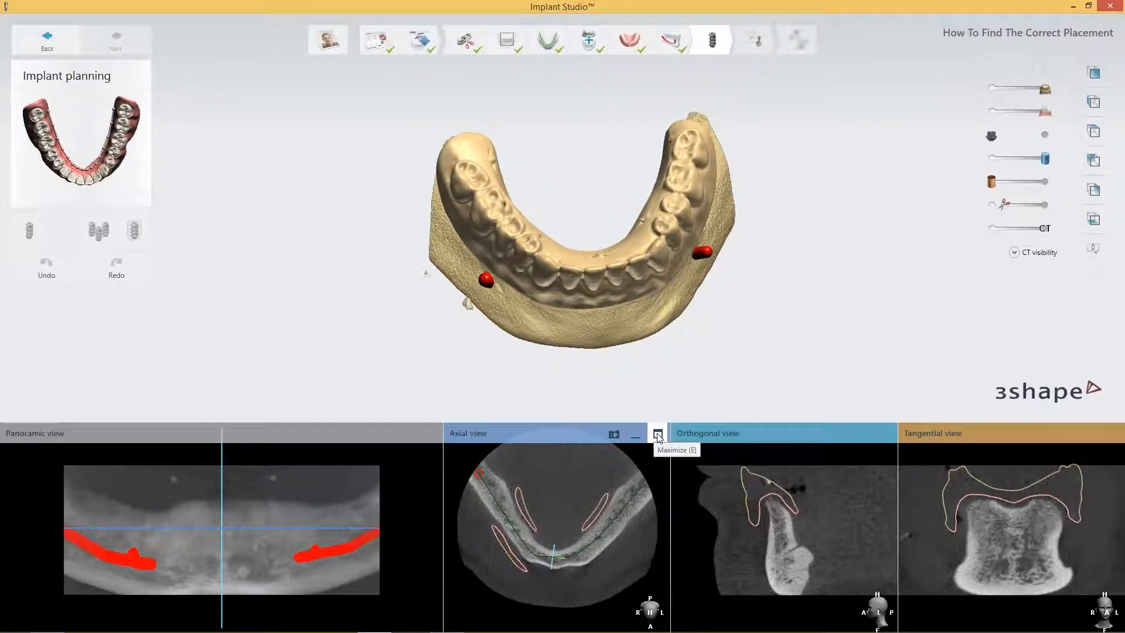
click(636, 436)
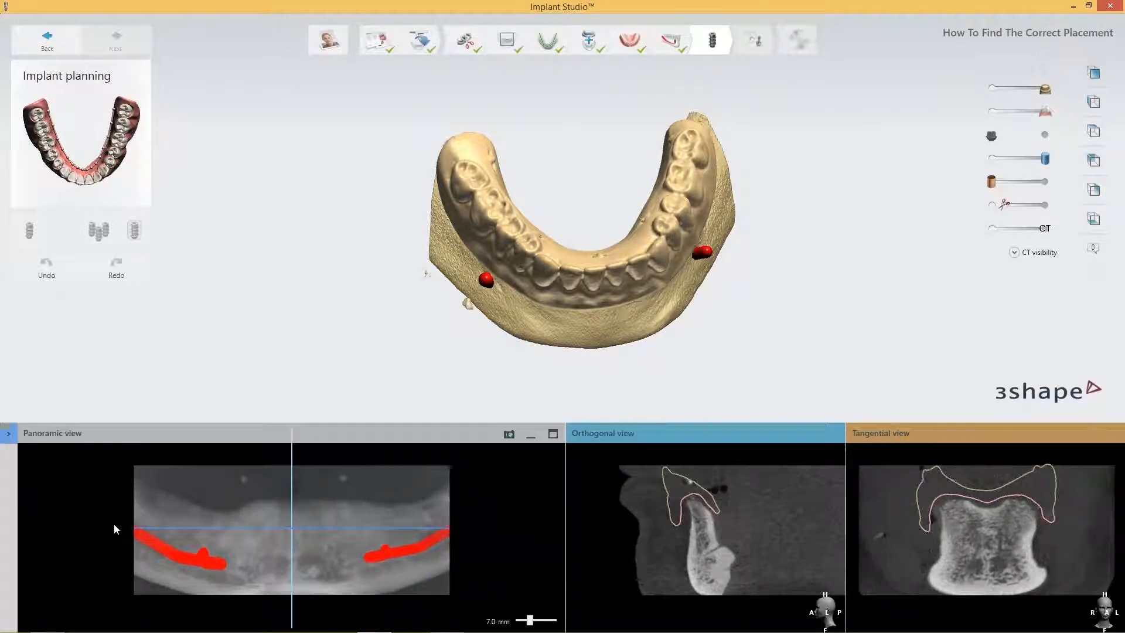
click(10, 437)
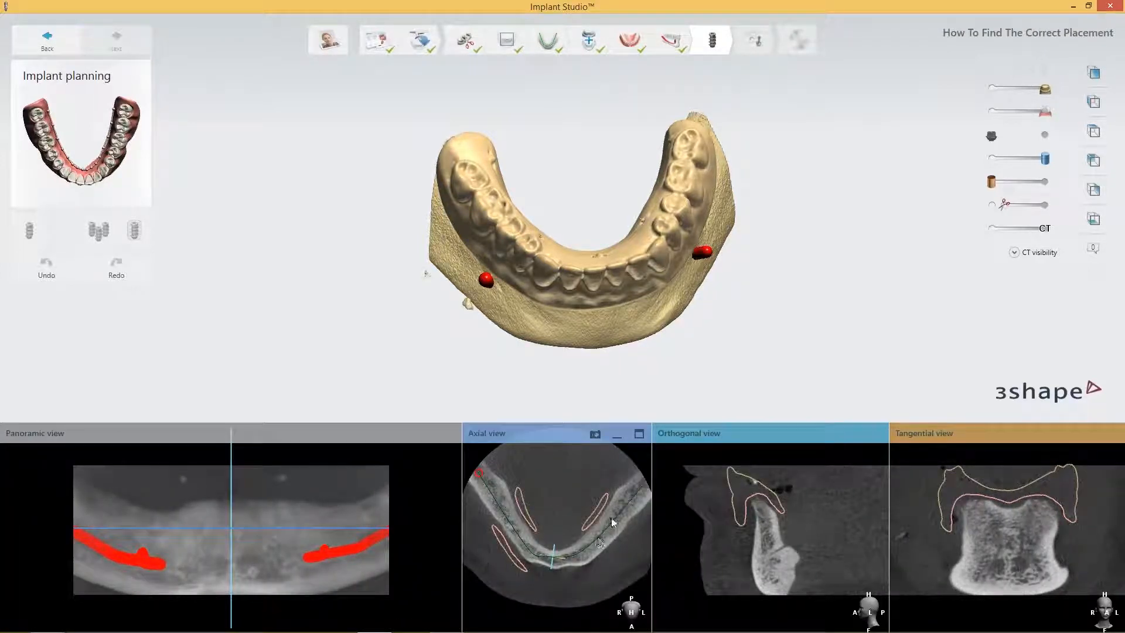
drag(628, 423, 637, 400)
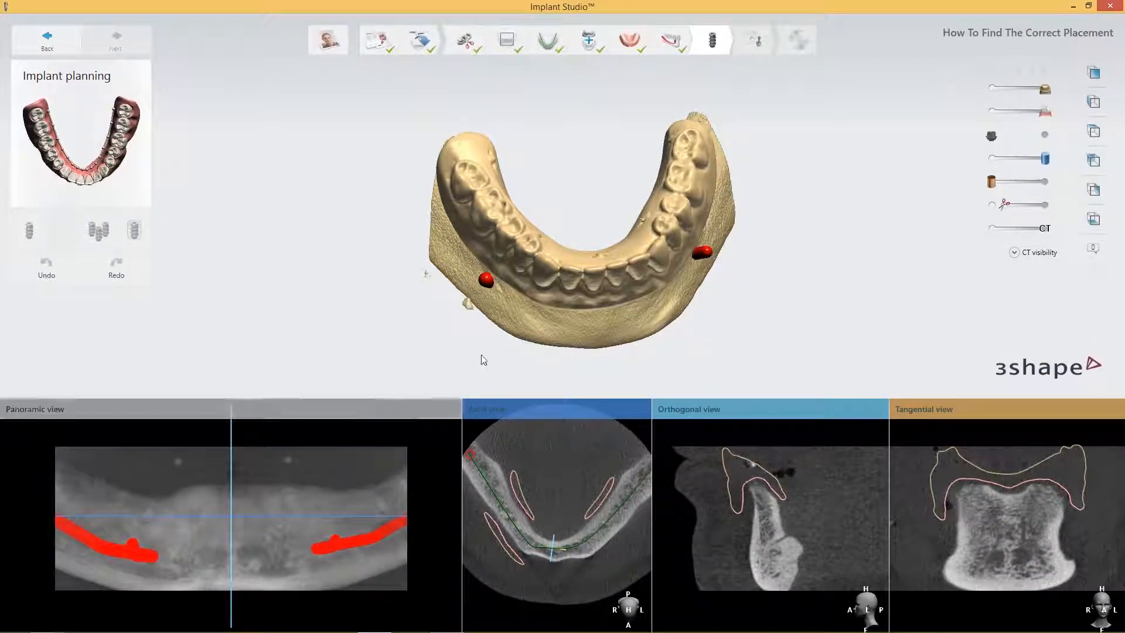
Add a Straumann Bone Level Roxolid SLActive Guided implant, diameter 4.1 mm and length 10 mm, on tooth 46 and move it clear of the nerve
right_drag(435, 248, 451, 268)
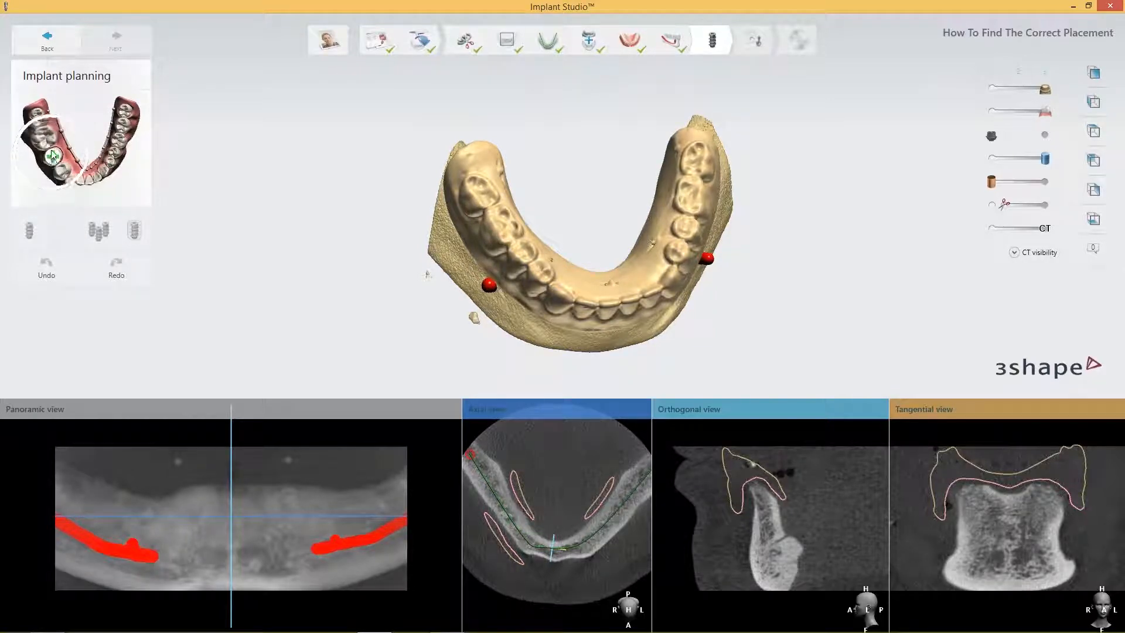
click(29, 229)
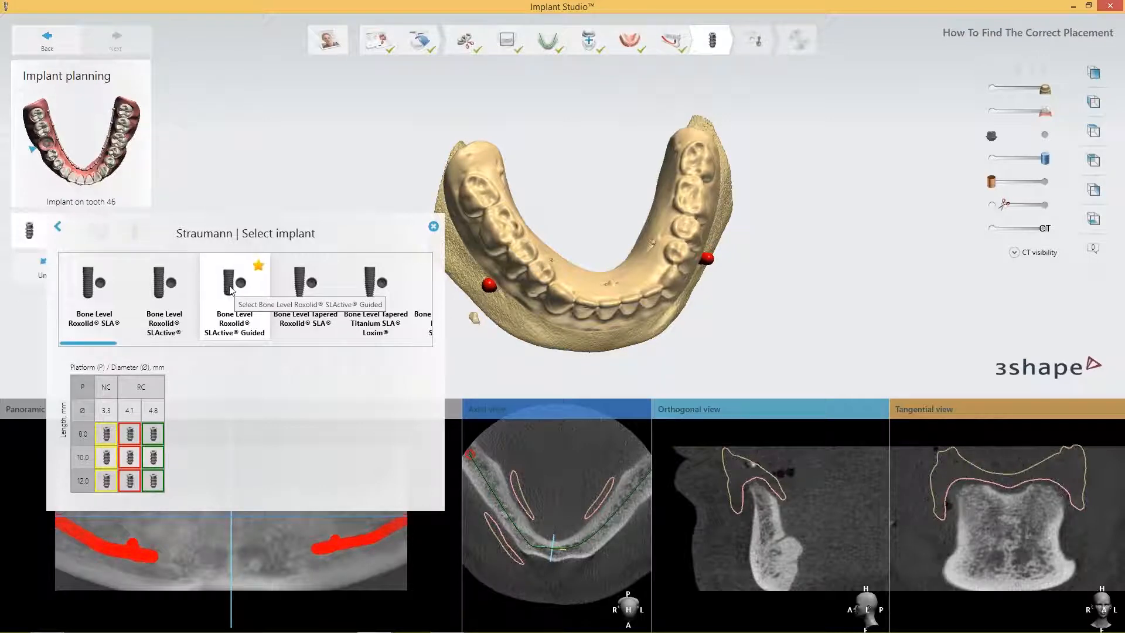
click(124, 461)
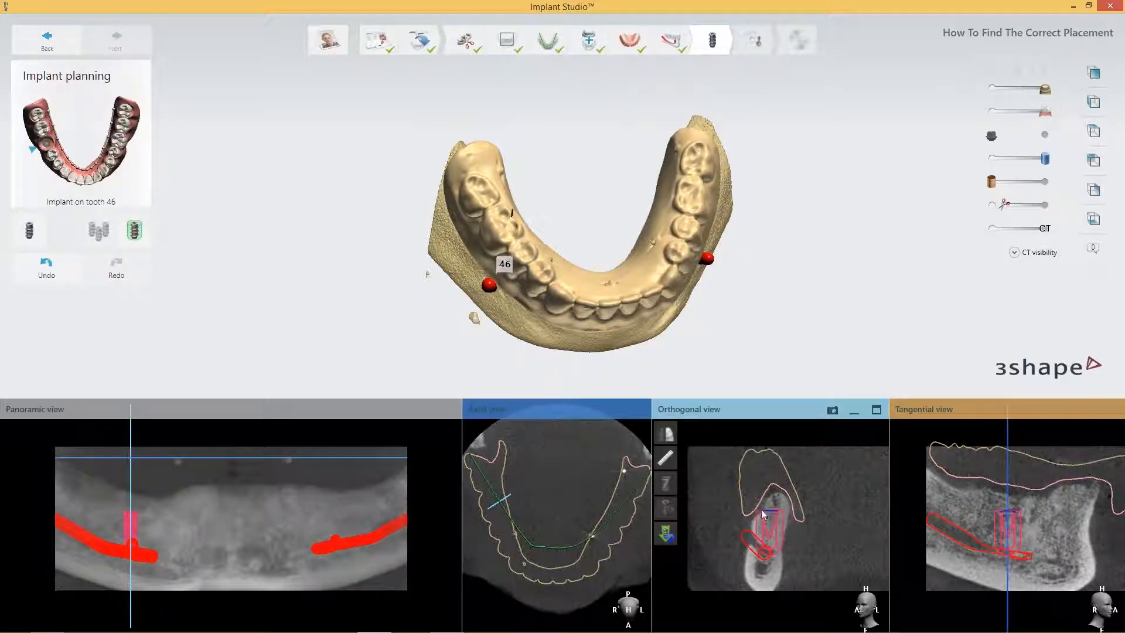
click(75, 488)
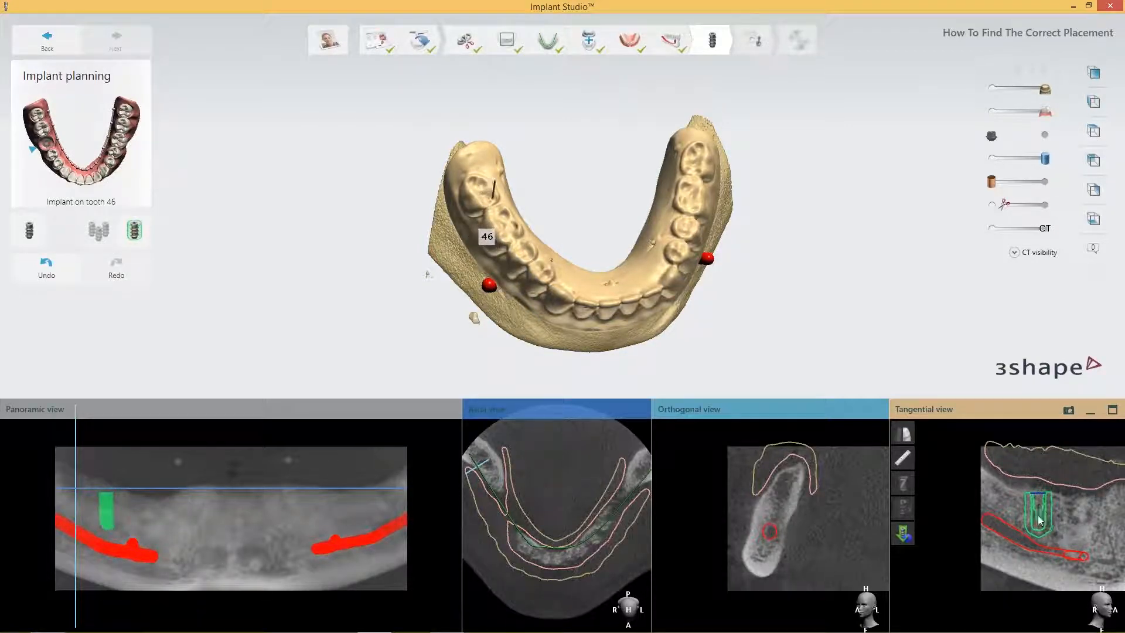
Align the CT views to the implant on tooth 46 and tilt its axis in the 0° implant-aligned view
click(1037, 538)
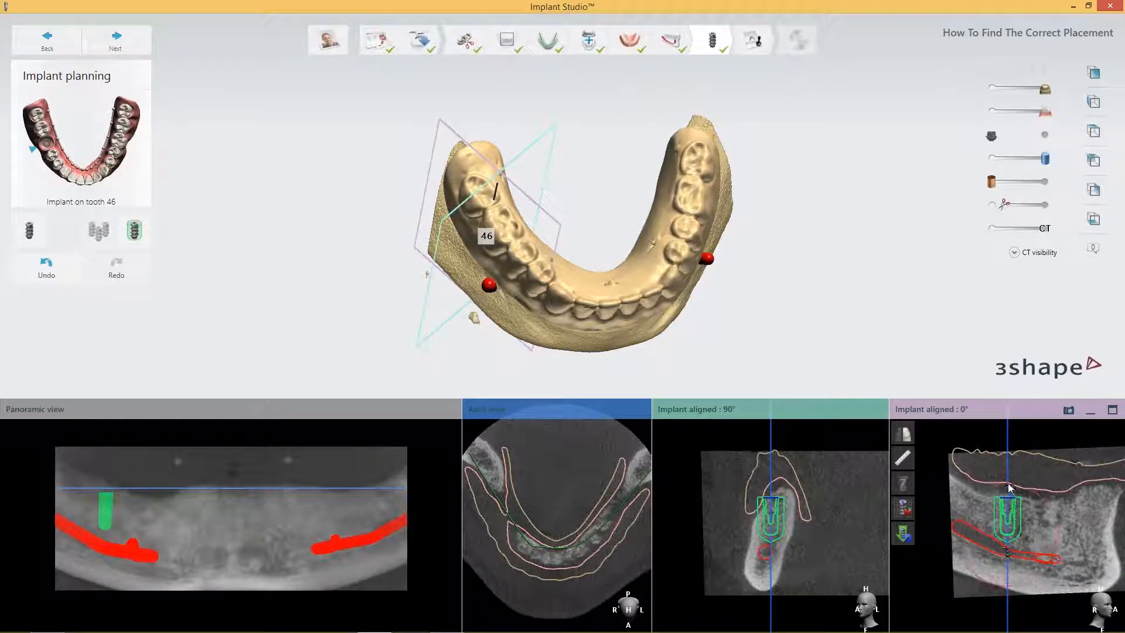
mouse_move(1007, 483)
mouse_down()
mouse_move(1034, 485)
mouse_move(1021, 483)
mouse_up()
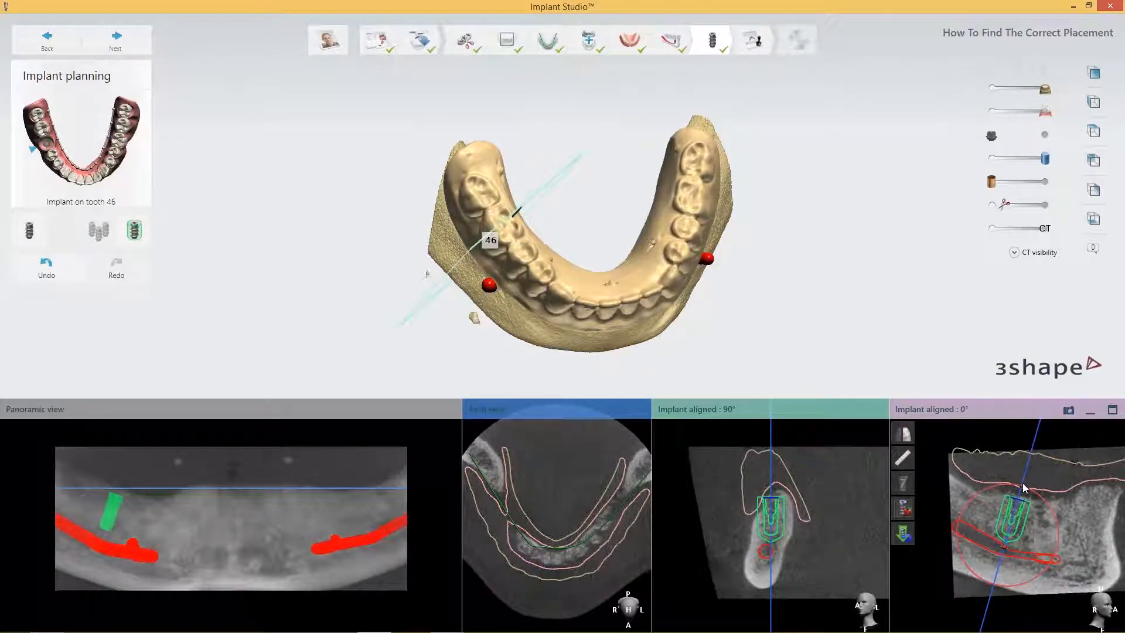
right_drag(577, 217, 657, 174)
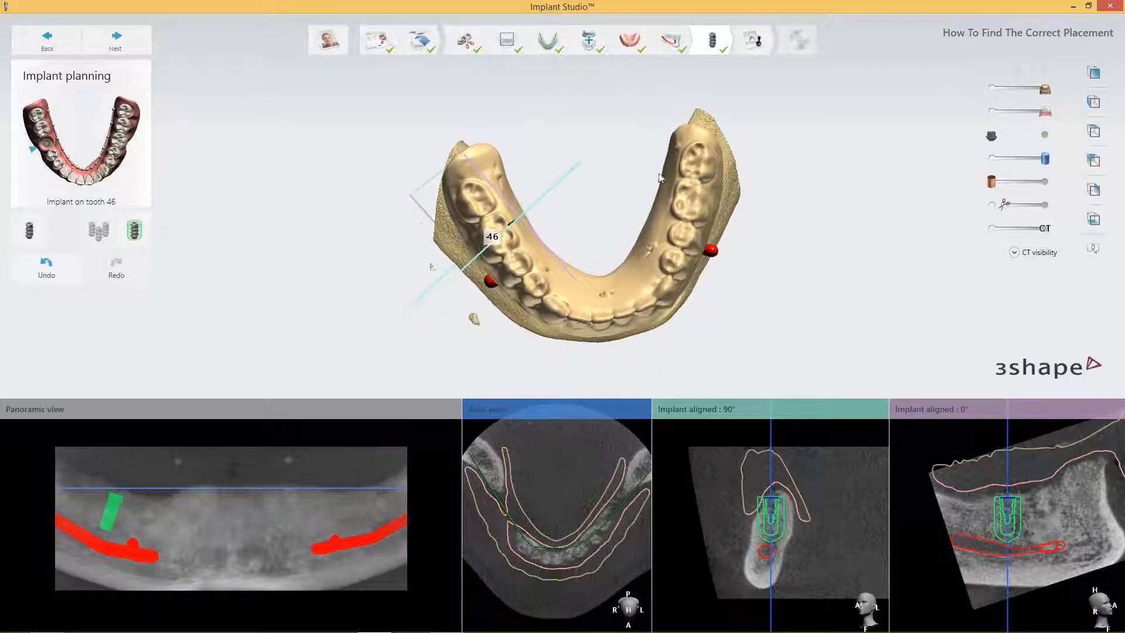
Make the tooth setup and CT jawbone semi-transparent and hide the gum scan to expose implant 46 and the nerves
drag(1039, 91, 992, 112)
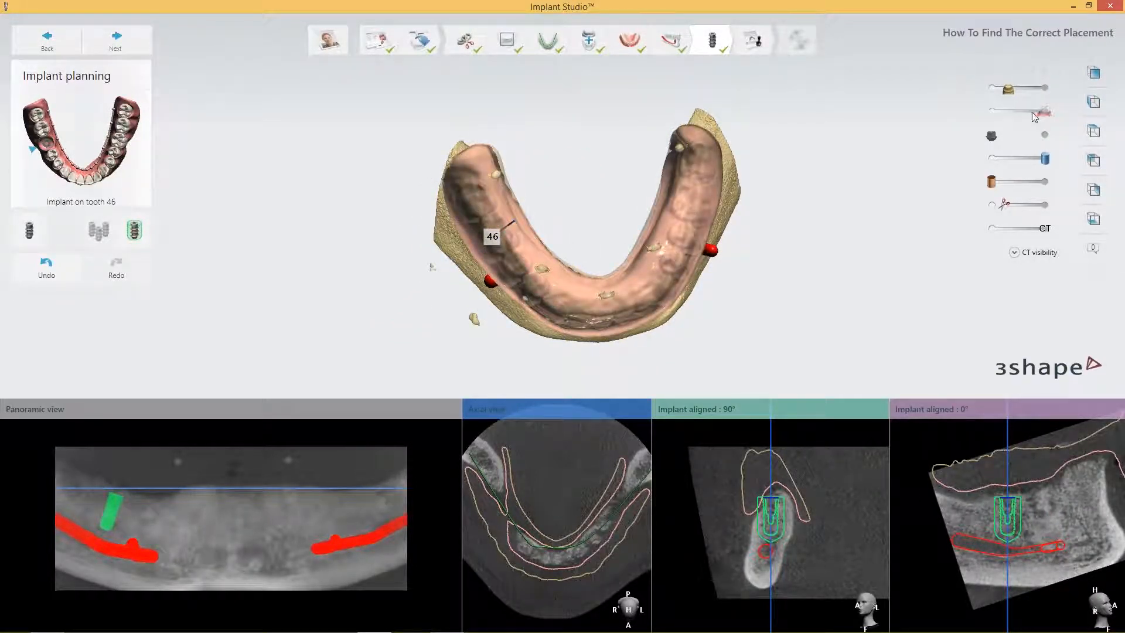
right_drag(790, 299, 886, 189)
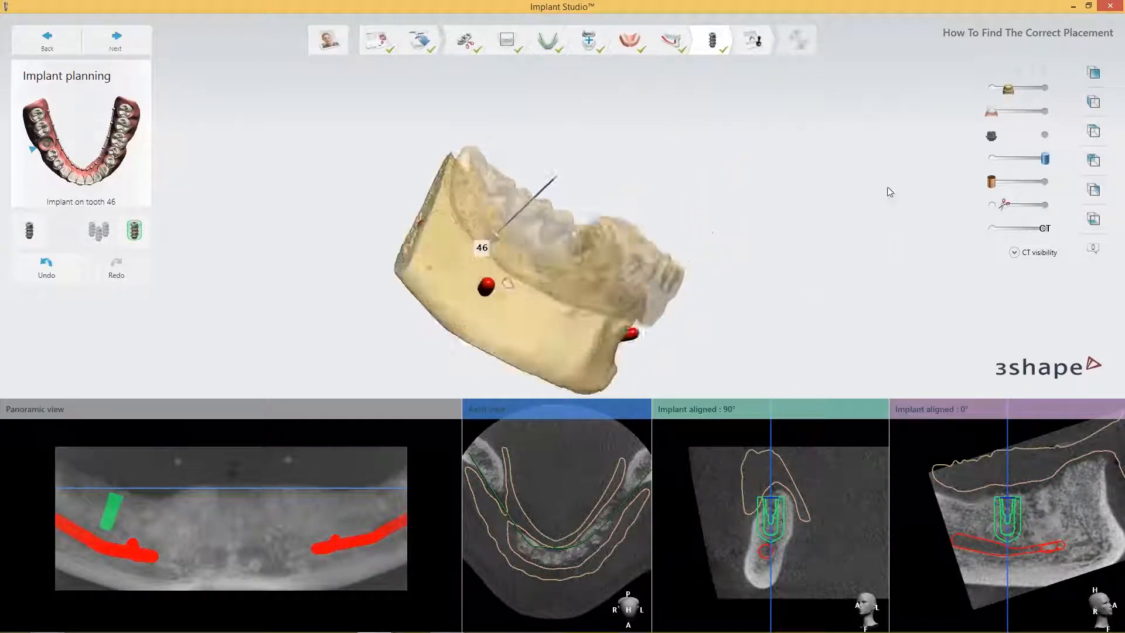
scroll(516, 264, up, 5)
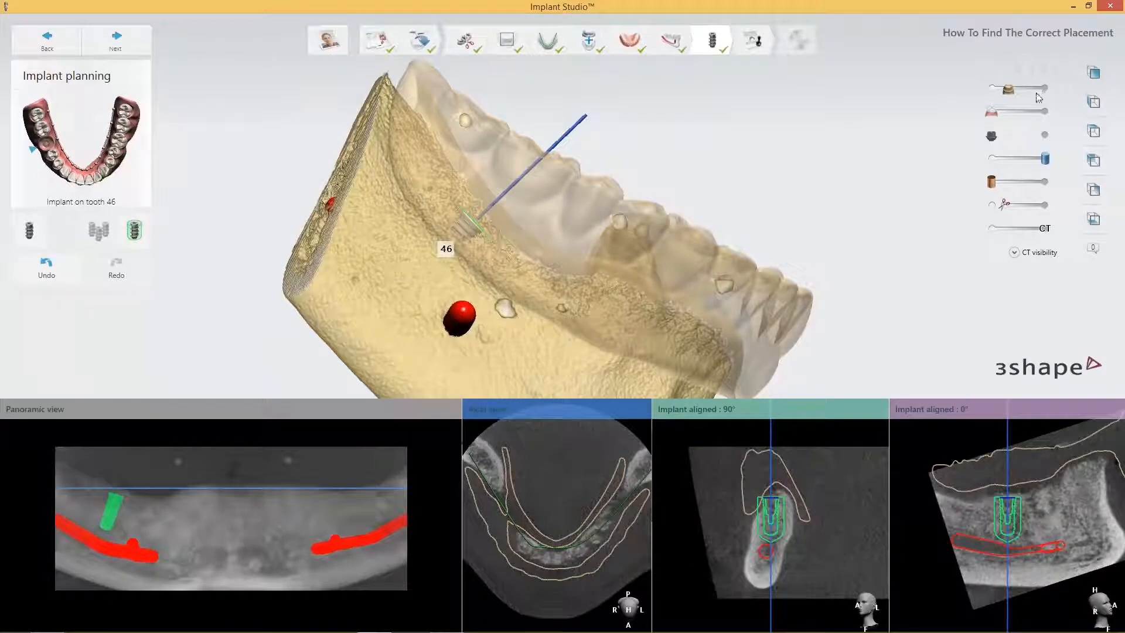
click(1032, 231)
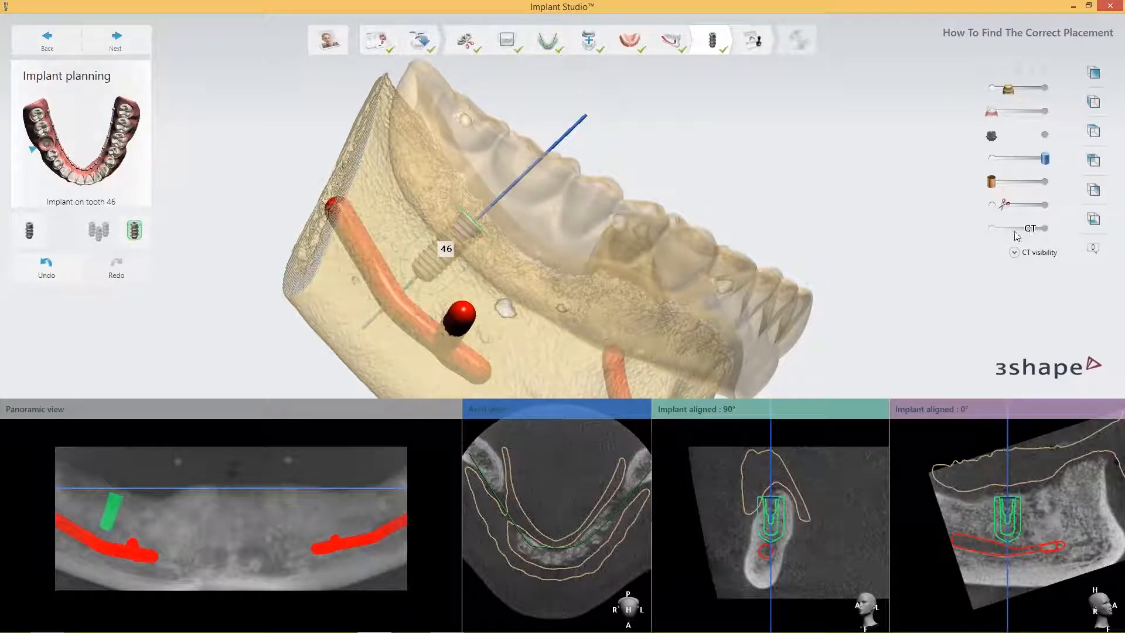
right_drag(643, 159, 599, 203)
Enlarge the 90° implant-aligned view, shift implant 46 sideways and tilt its apex away from the nerve
mouse_move(772, 532)
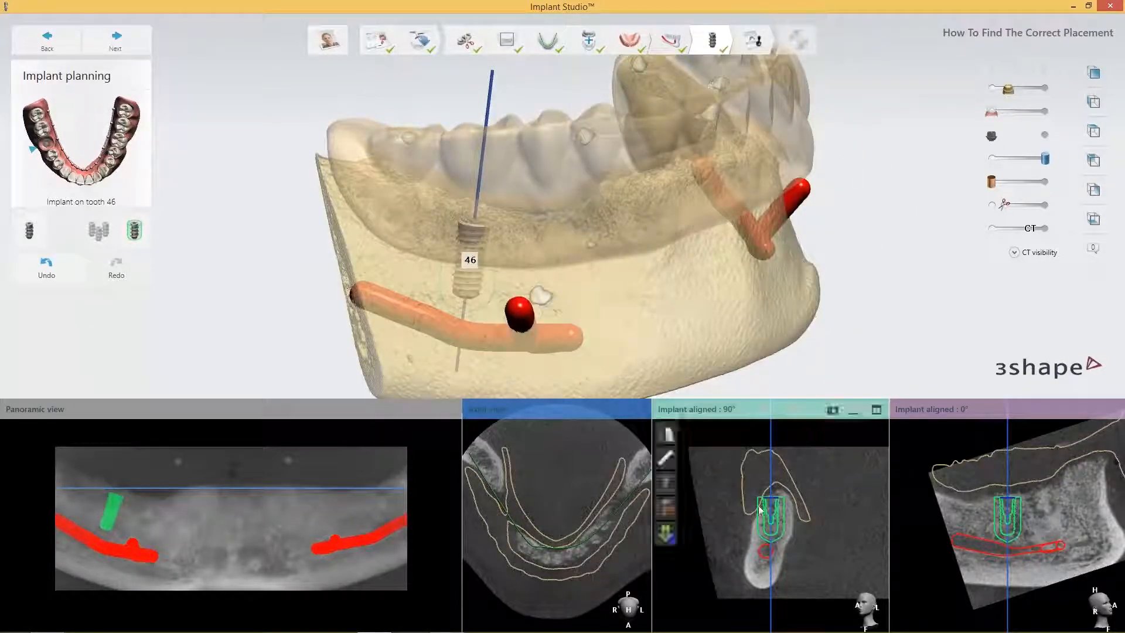
click(876, 409)
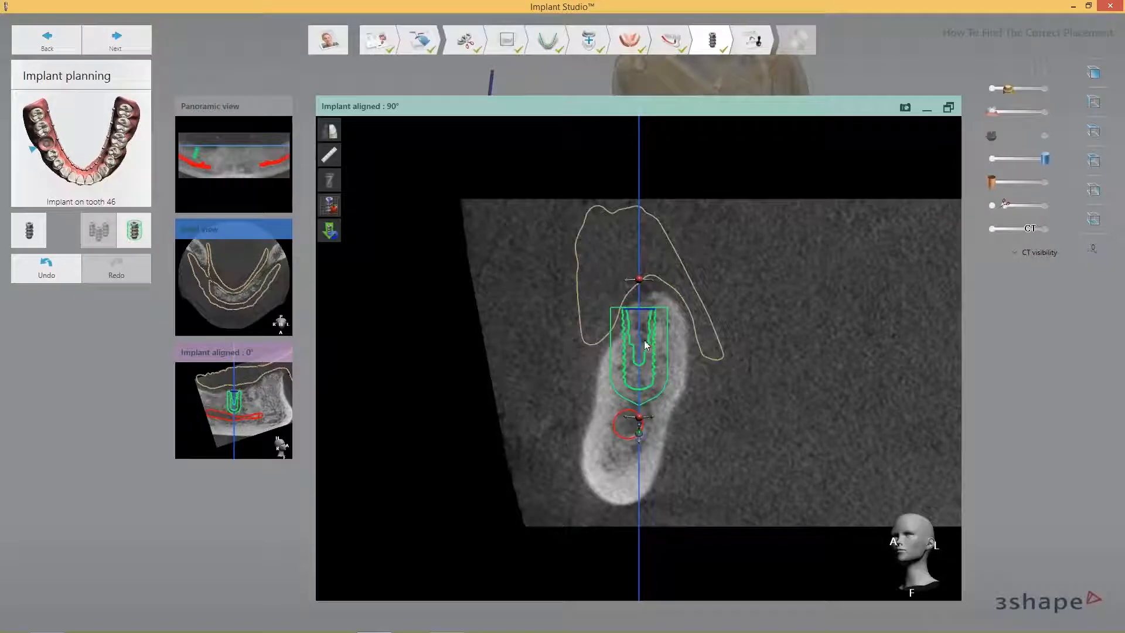
drag(644, 340, 652, 339)
drag(640, 428, 655, 418)
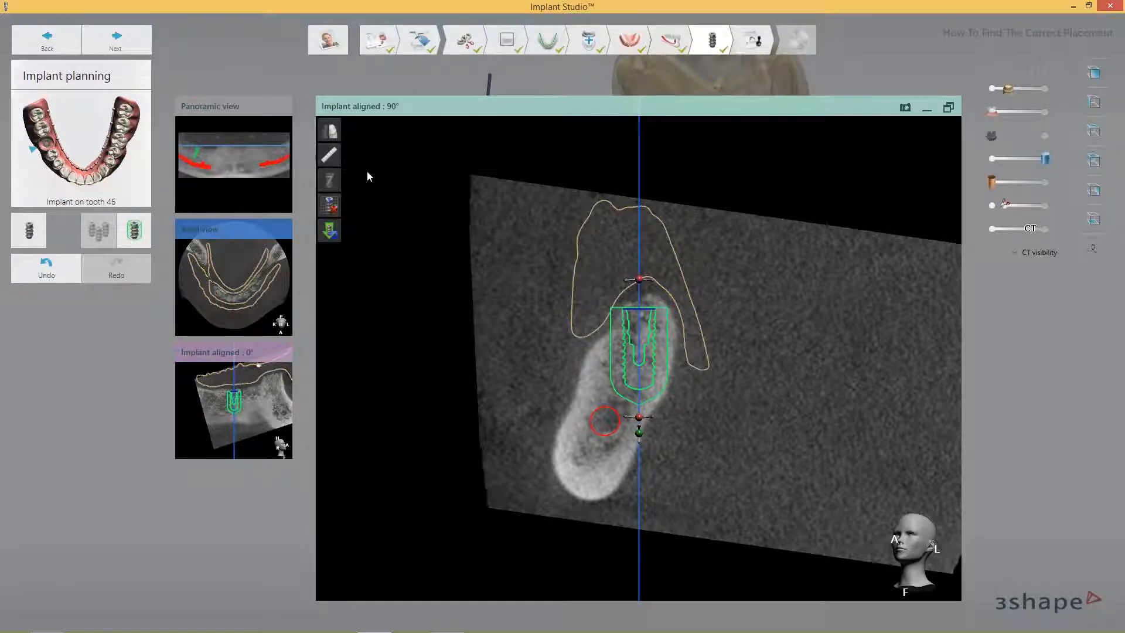
Measure the distance from implant 46's lower end to the outer bone edge and move the implant slightly upward
click(330, 156)
click(355, 155)
click(652, 385)
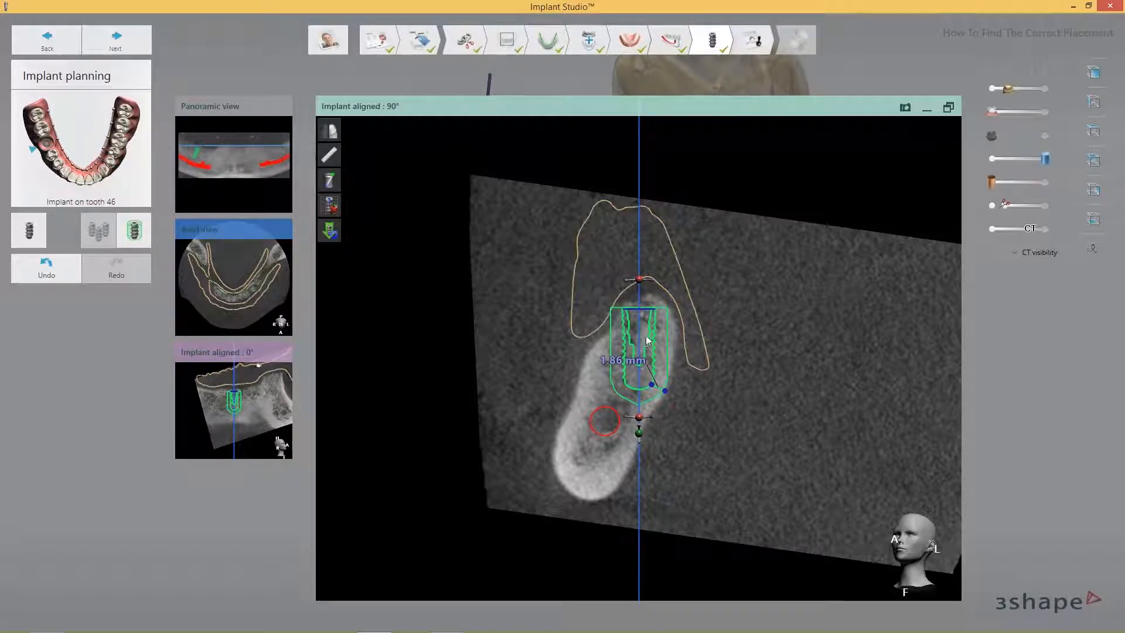
drag(647, 341, 647, 332)
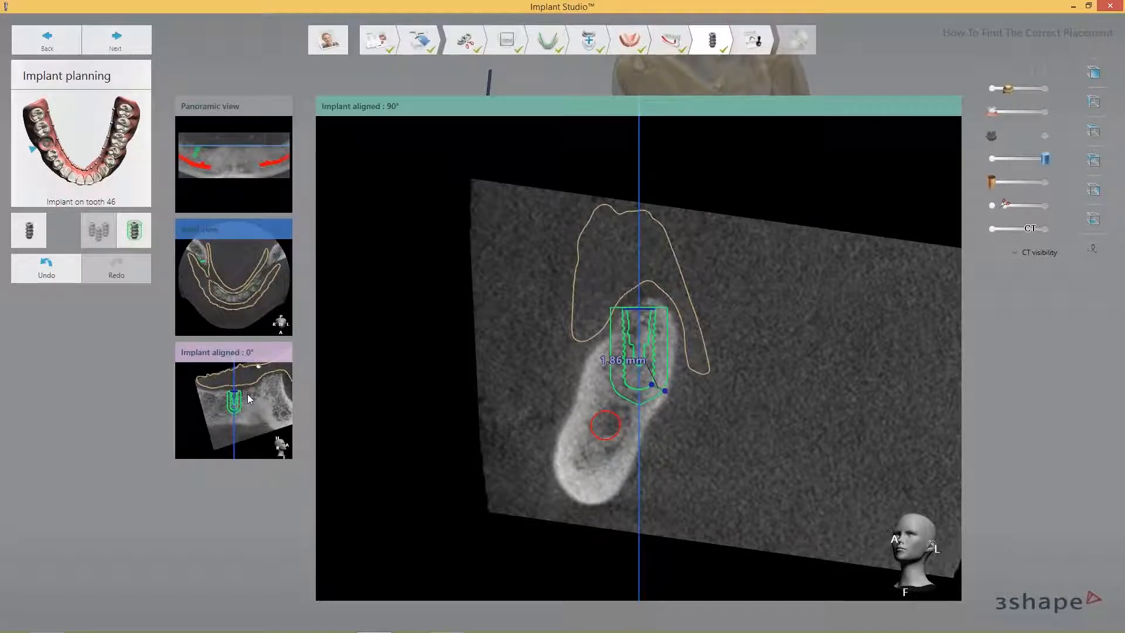
Check implant 46 in the enlarged panoramic and 0° implant-aligned views and restore the multi-view layout
click(233, 189)
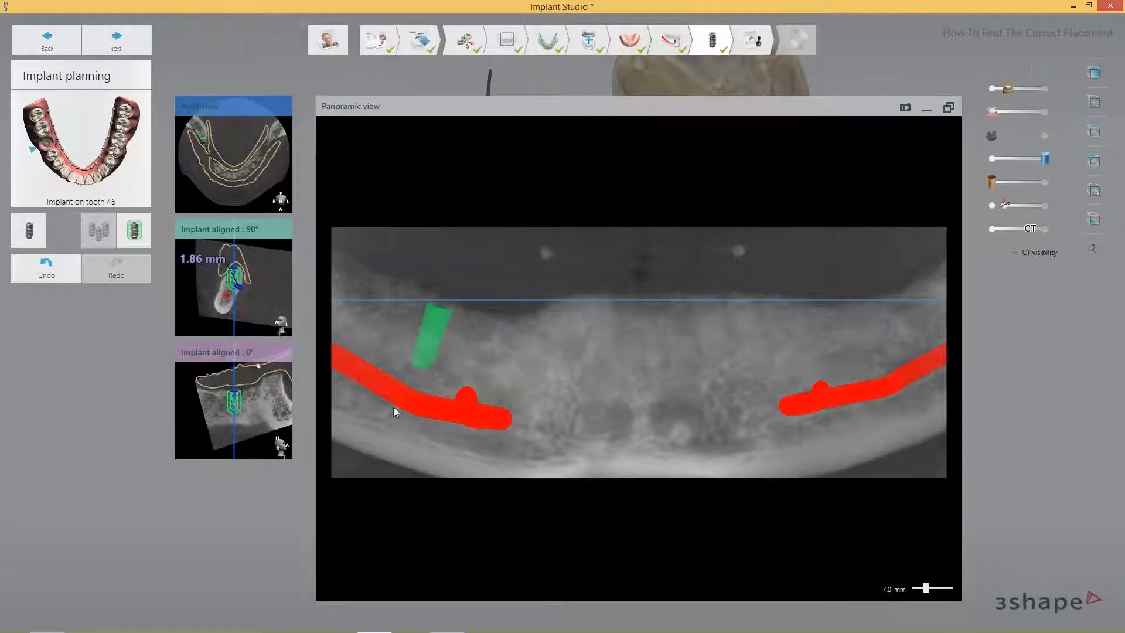
click(259, 402)
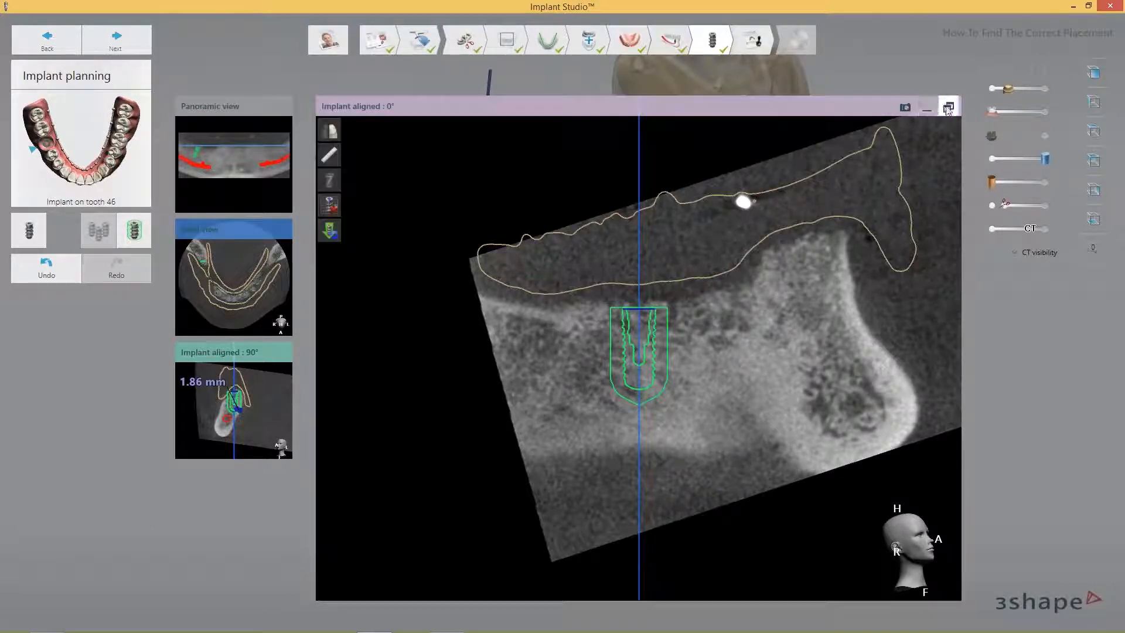
click(947, 107)
mouse_move(581, 326)
right_down()
mouse_move(540, 330)
mouse_move(588, 336)
right_up()
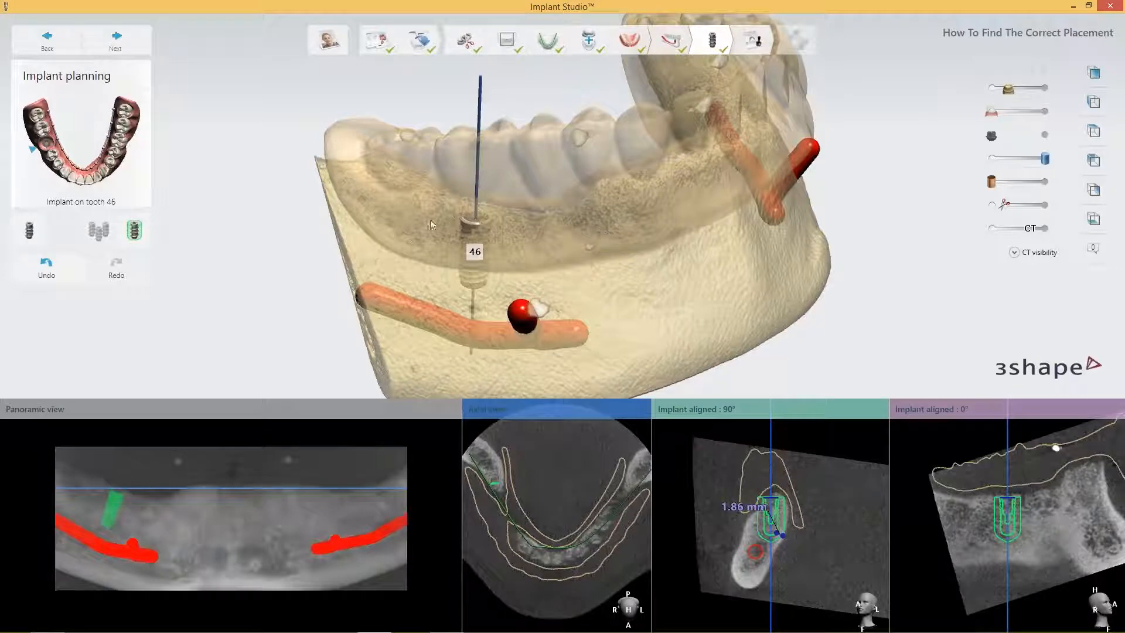
Turn on the cross-section cut of the jaw and fine-tune implant 46's tilt in the 0° implant-aligned view
click(998, 210)
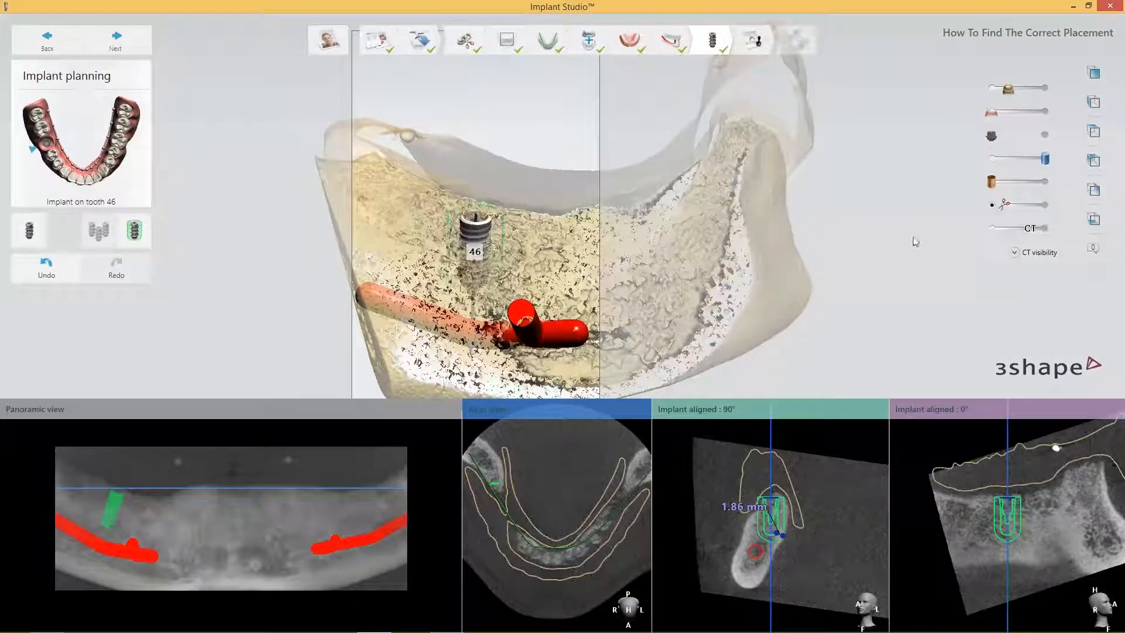
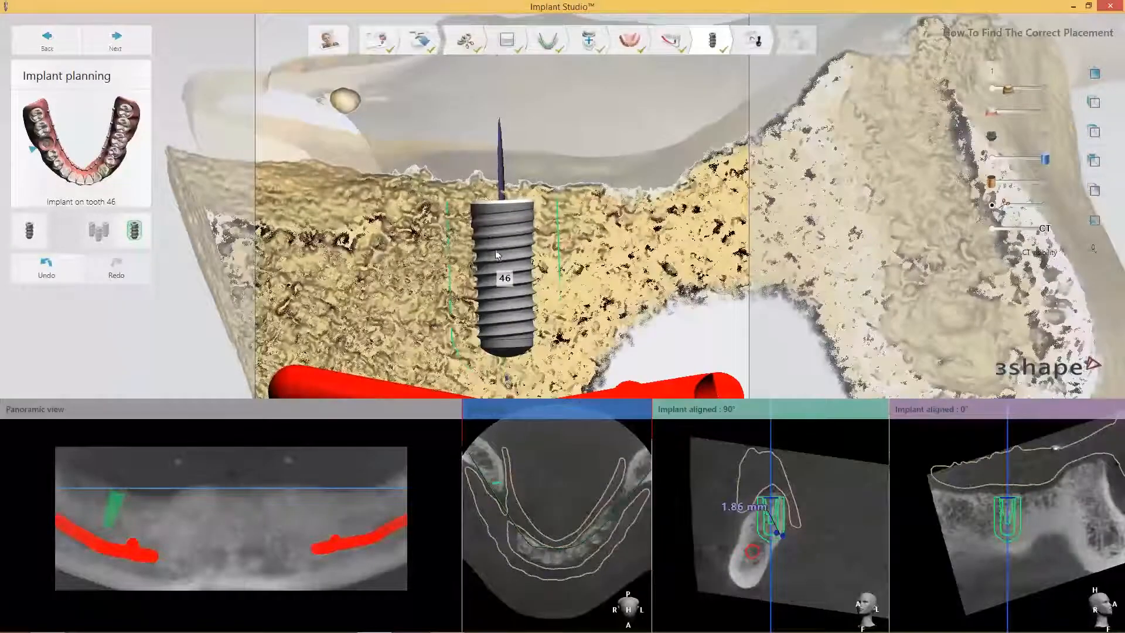
right_drag(512, 310, 510, 310)
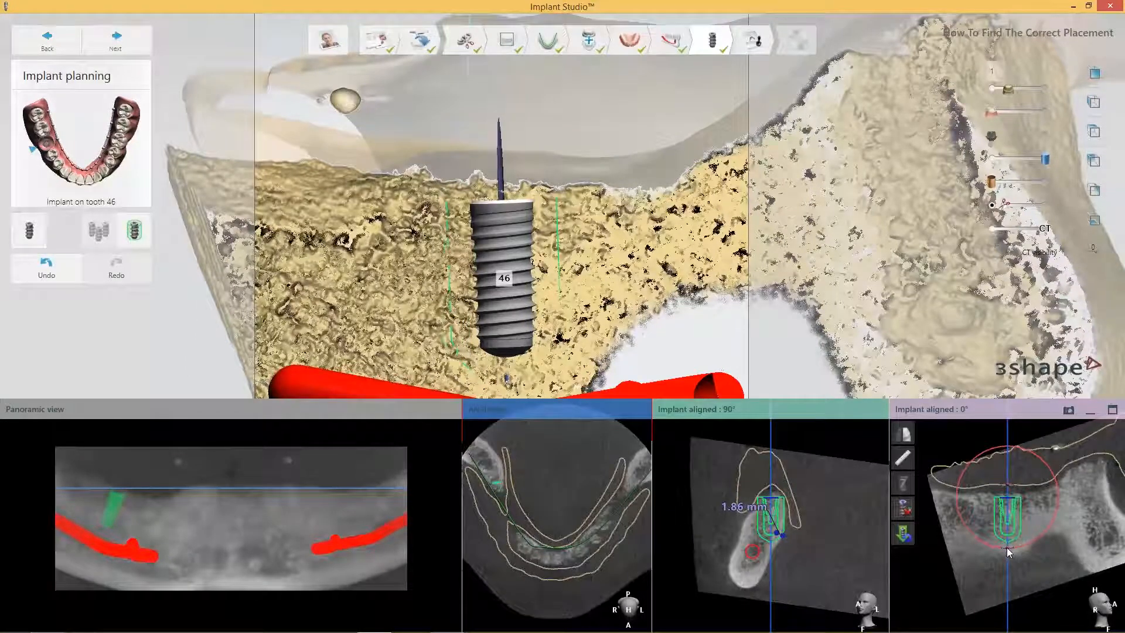
drag(1007, 548, 1004, 548)
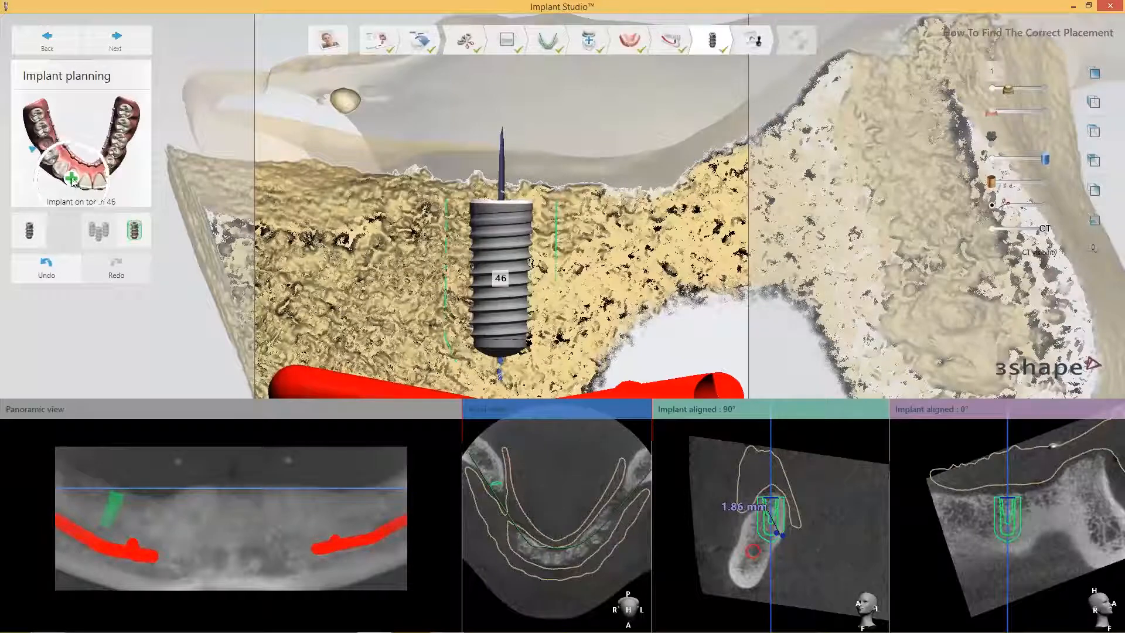
Add a Straumann Bone Level Roxolid SLActive Guided implant, diameter 4.1 mm and length 10 mm, on tooth 43
click(74, 193)
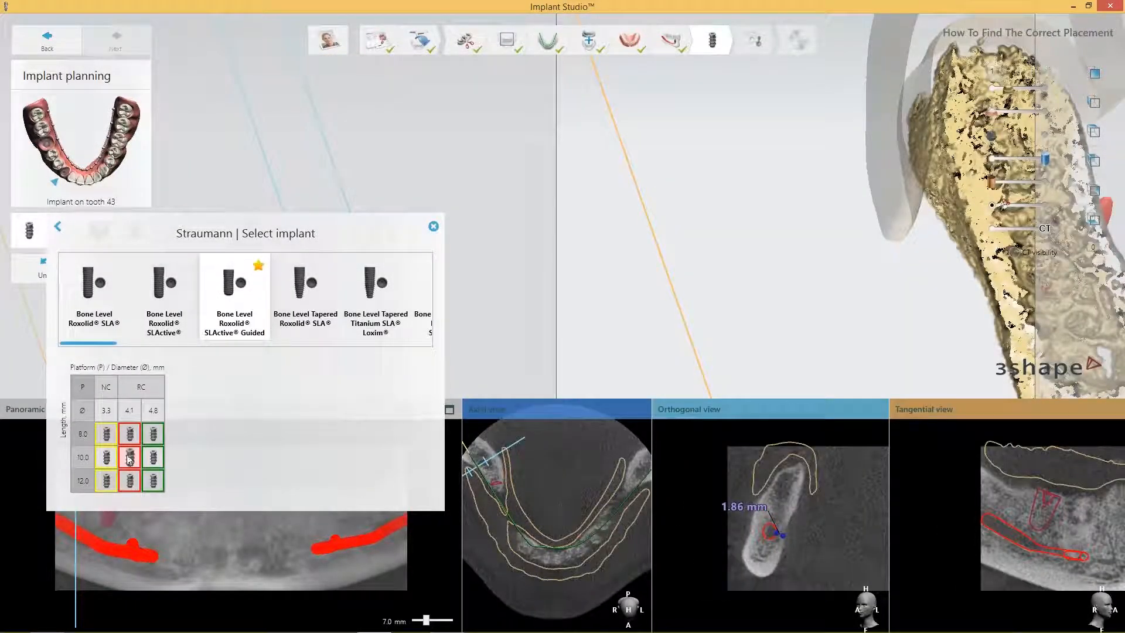
click(130, 458)
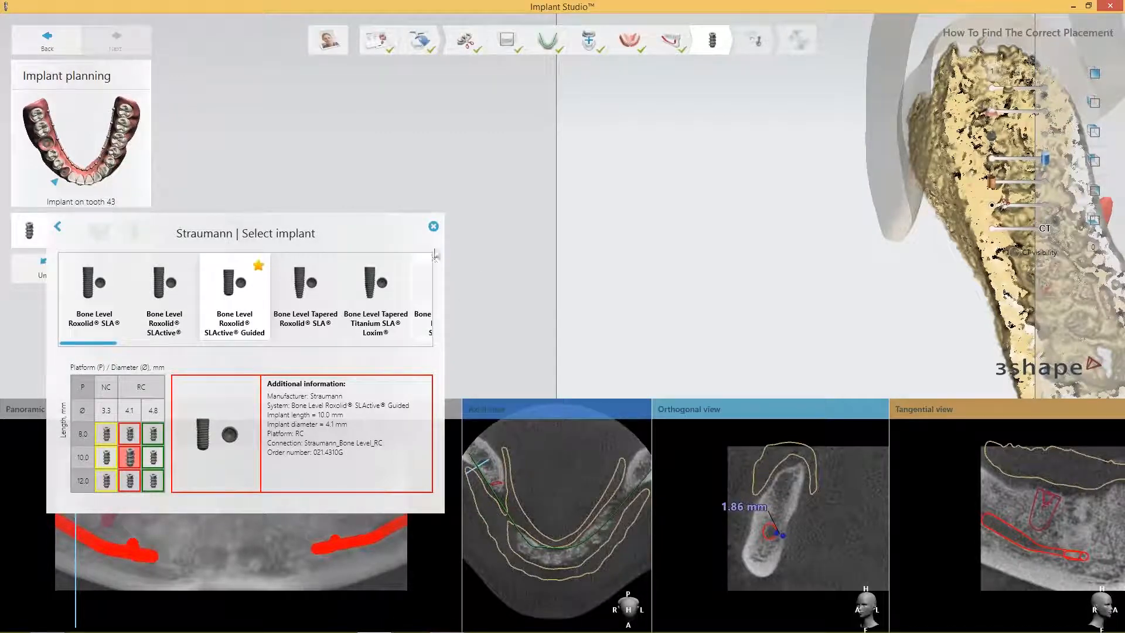
click(434, 227)
Move implant 43 up to the bone ridge, align the CT views to it and slightly adjust its tilt
click(174, 532)
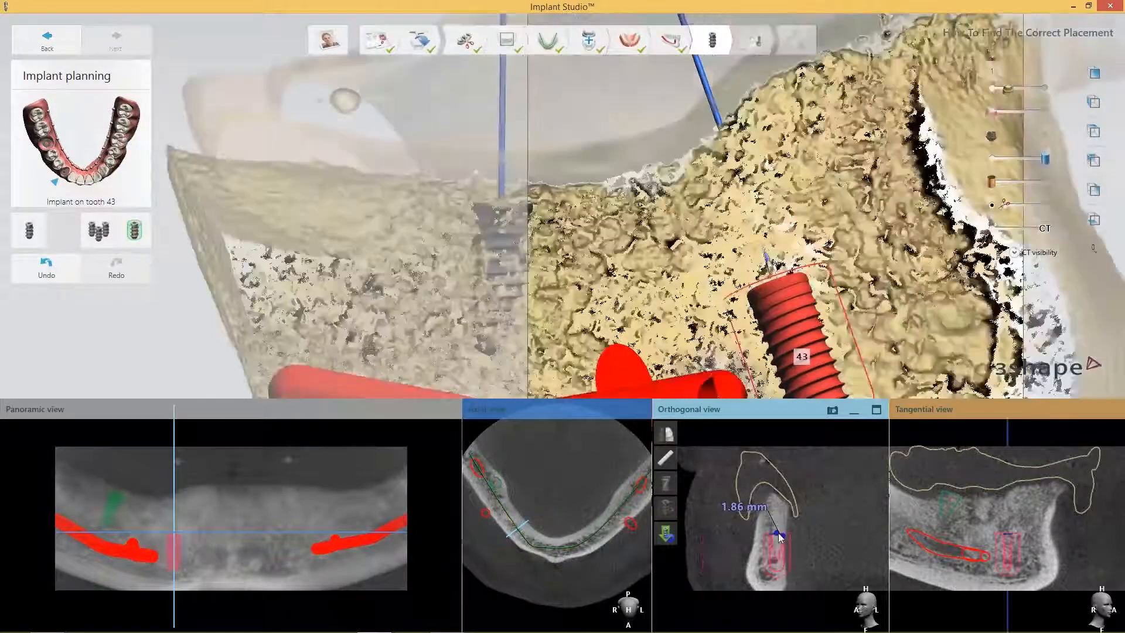
drag(779, 537, 787, 509)
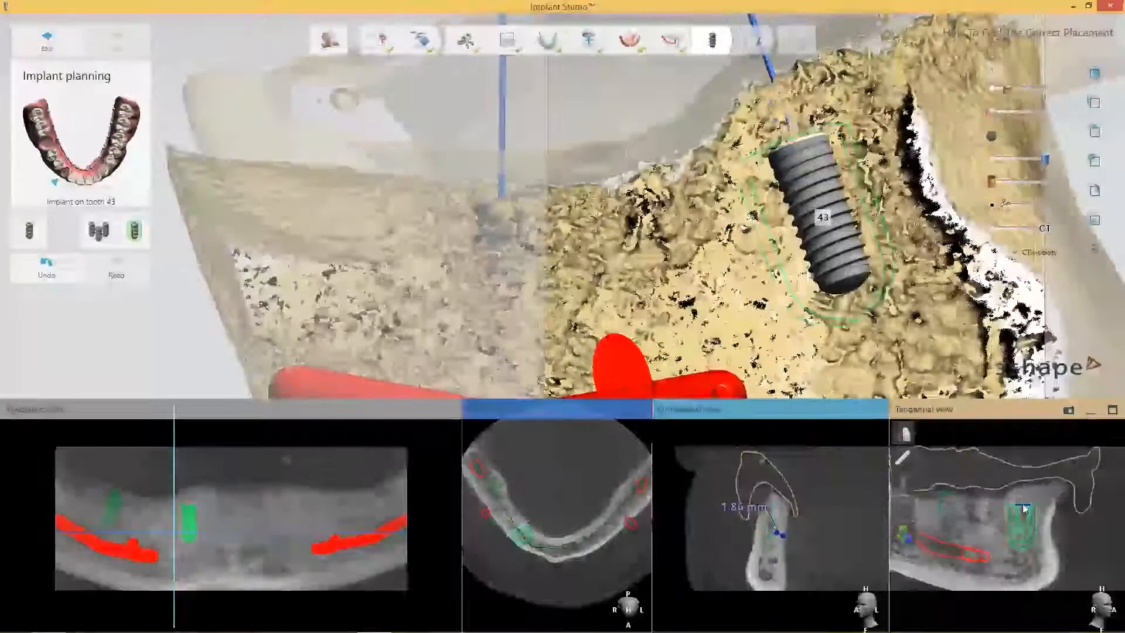
drag(1023, 508, 1018, 497)
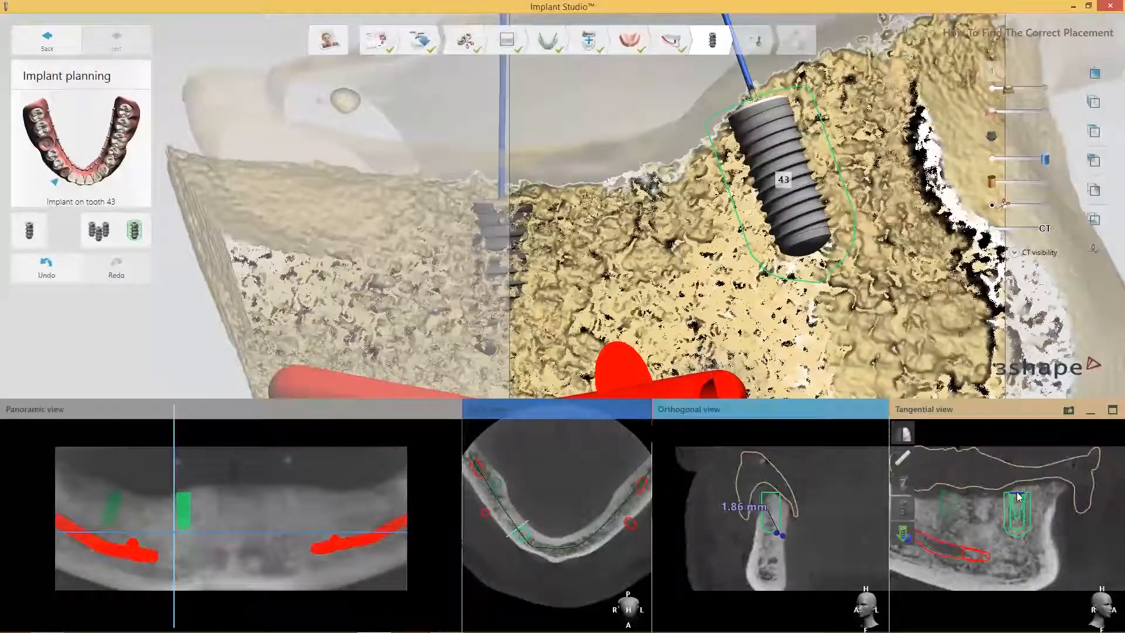
drag(1025, 539, 1018, 543)
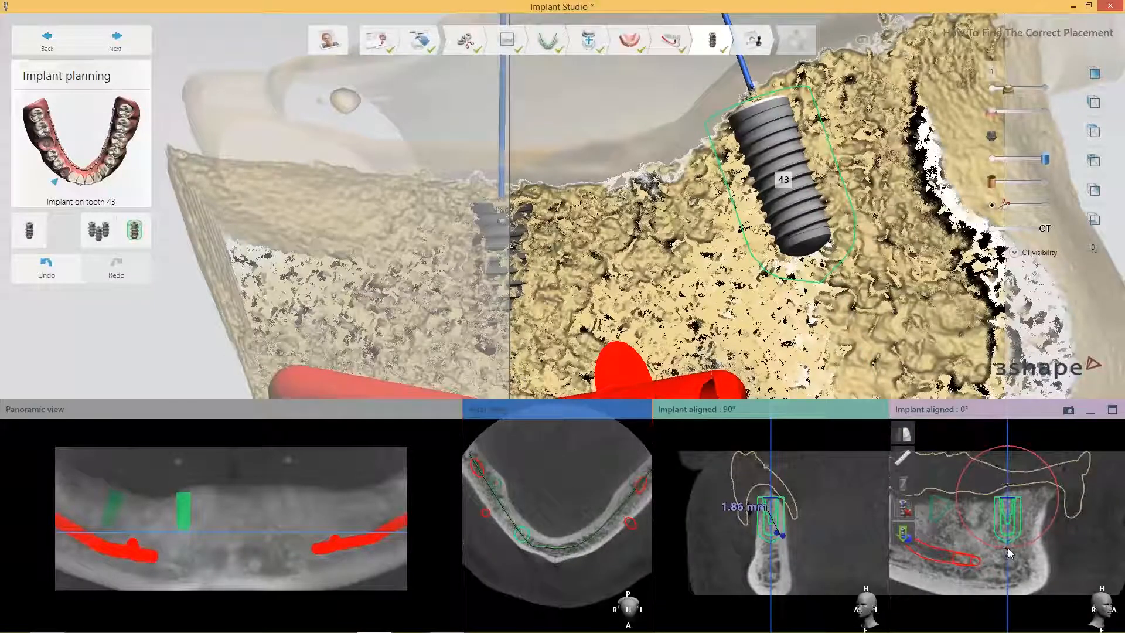
drag(1009, 552, 1000, 551)
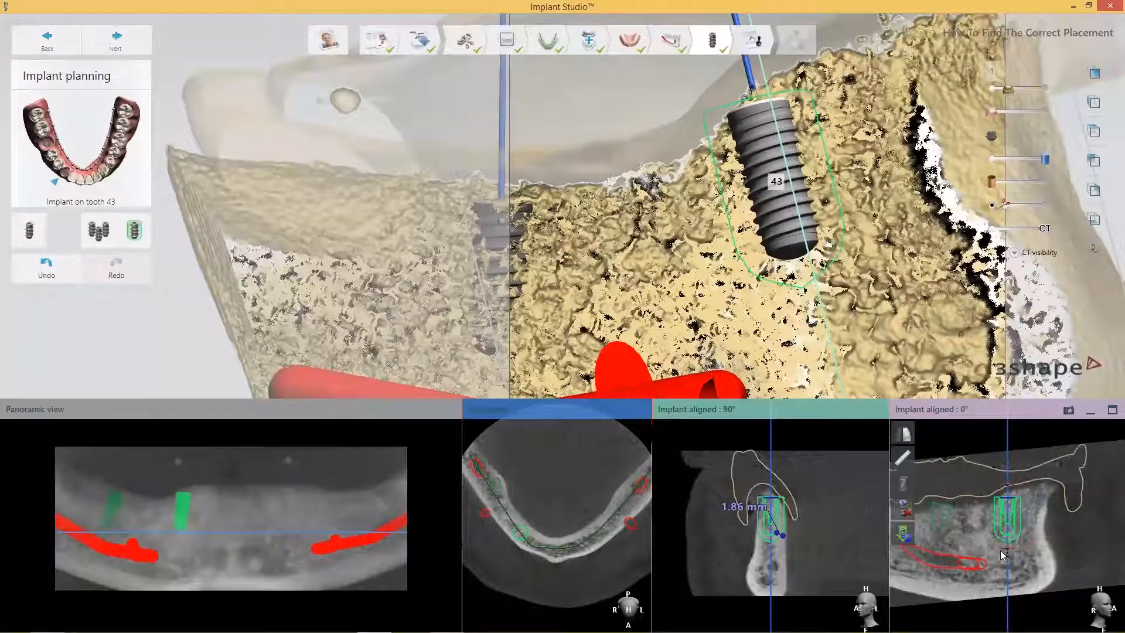
right_drag(703, 247, 674, 237)
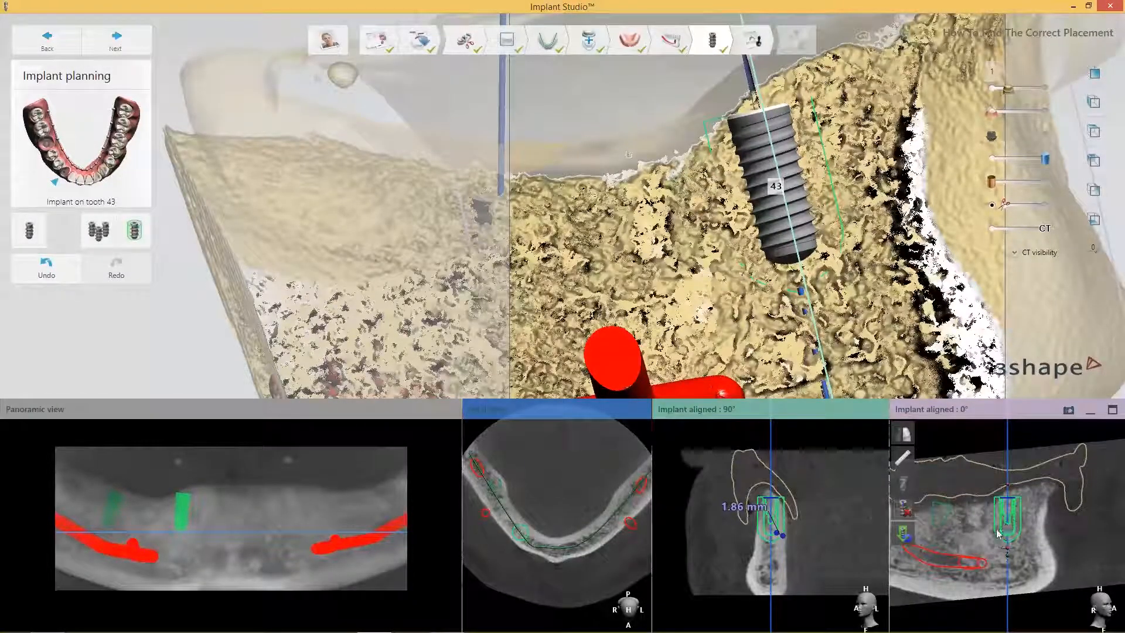
Rotate the implant-aligned slices around implant 43 to examine the surrounding bone and nerve
drag(994, 529, 982, 519)
scroll(982, 519, down, 10)
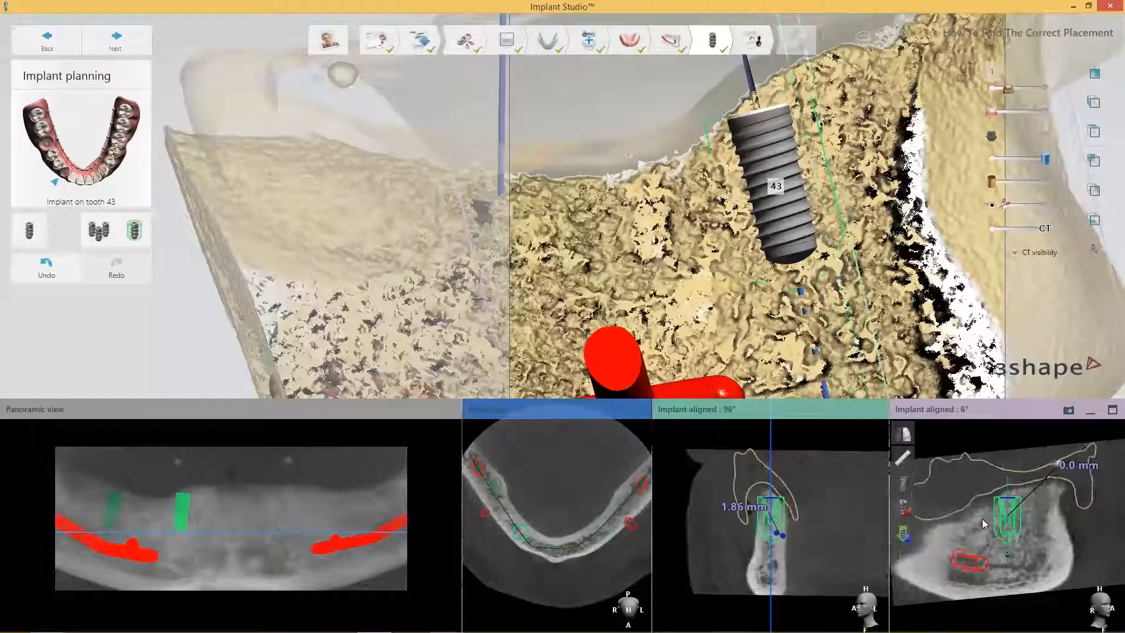
scroll(982, 520, down, 3)
scroll(983, 529, up, 6)
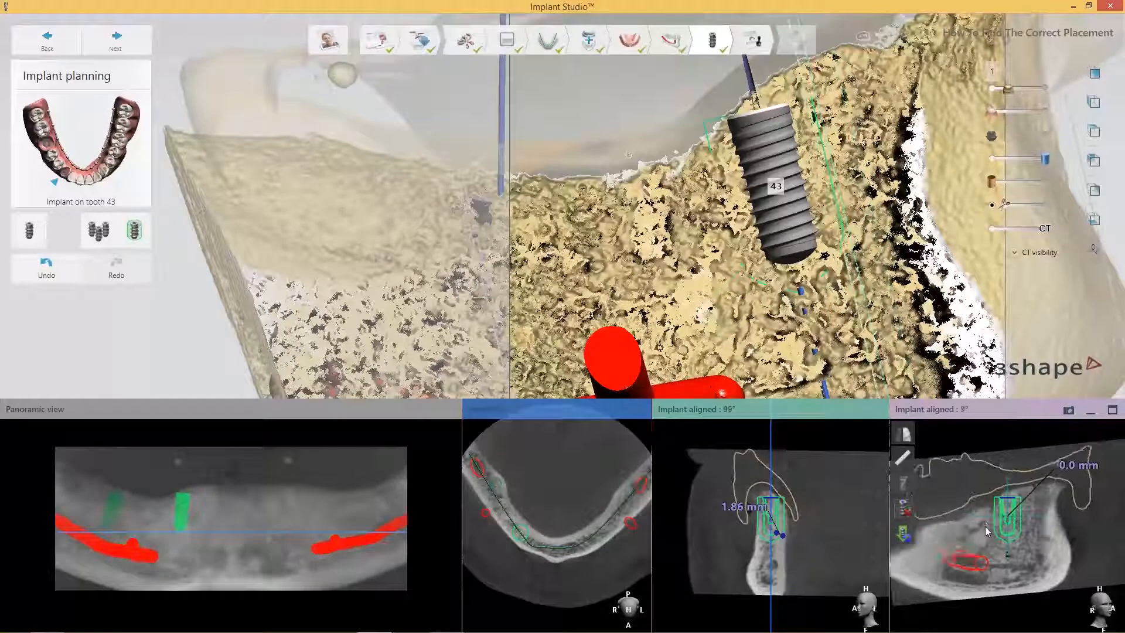
scroll(986, 523, up, 6)
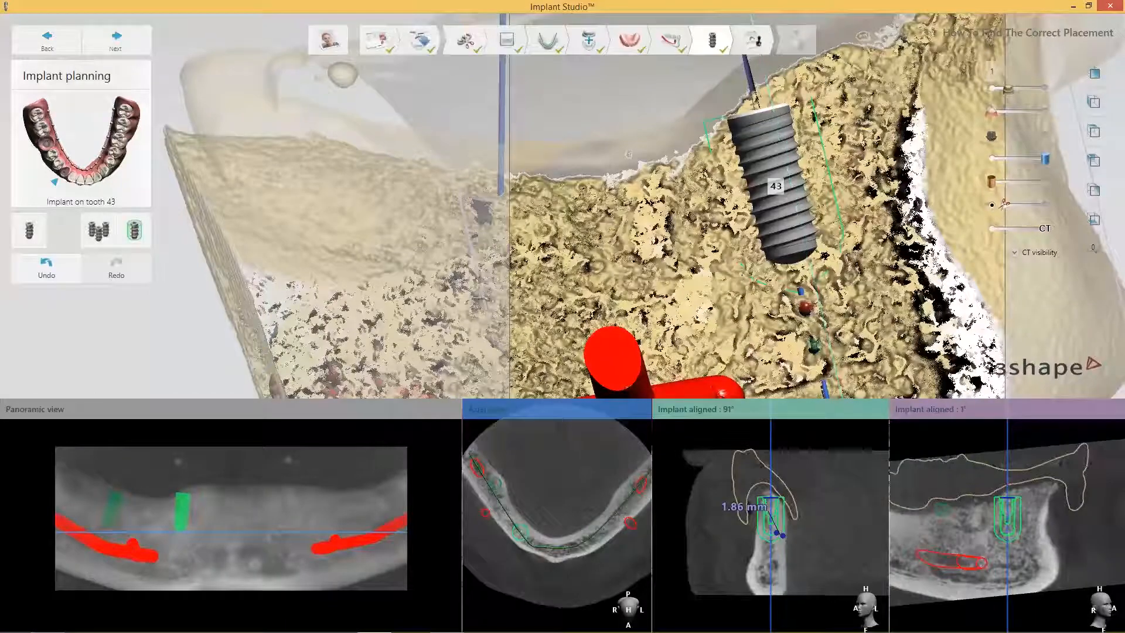
mouse_move(698, 243)
right_down()
mouse_move(575, 225)
mouse_move(693, 229)
right_up()
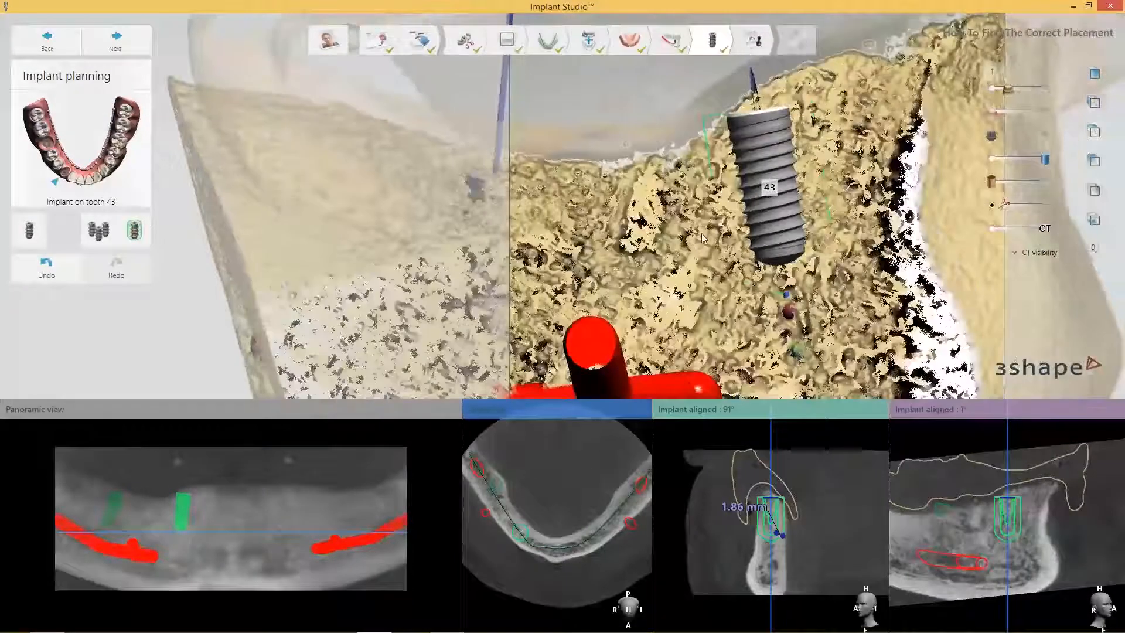
Turn off the cross-section cut and make the CT jawbone semi-transparent to show both implants
scroll(694, 230, down, 2)
scroll(695, 230, down, 3)
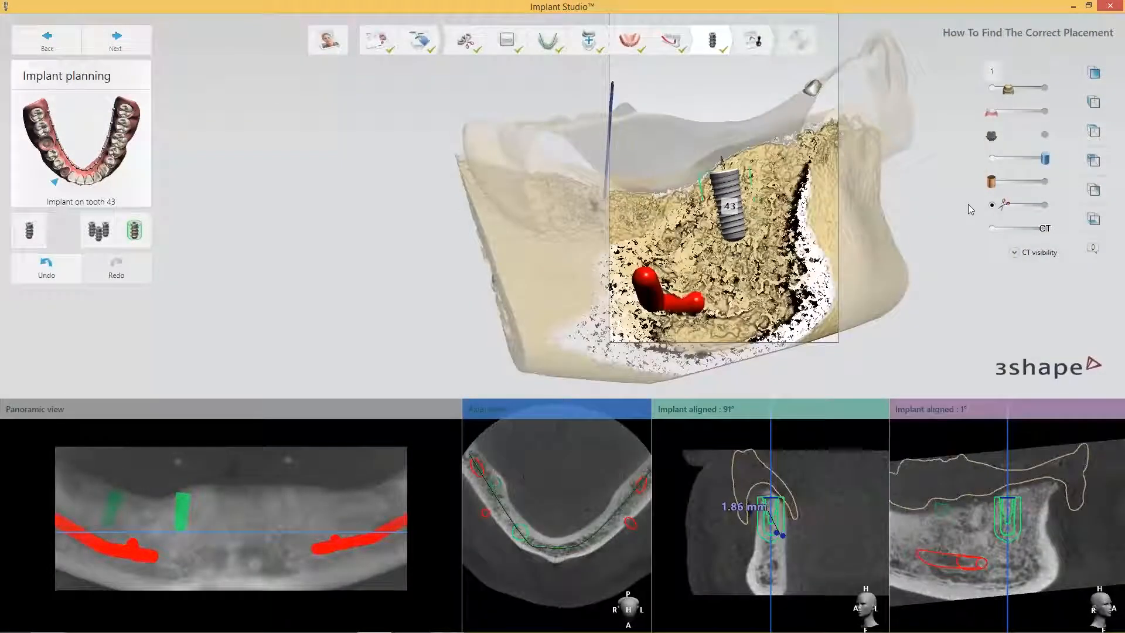
click(992, 205)
right_drag(736, 260, 735, 221)
click(1026, 228)
Shift implant 43 slightly toward implant 46 in the 3D model and compare both implants from the side
mouse_move(735, 220)
mouse_down()
mouse_move(722, 265)
mouse_move(717, 220)
mouse_up()
right_drag(717, 219, 638, 261)
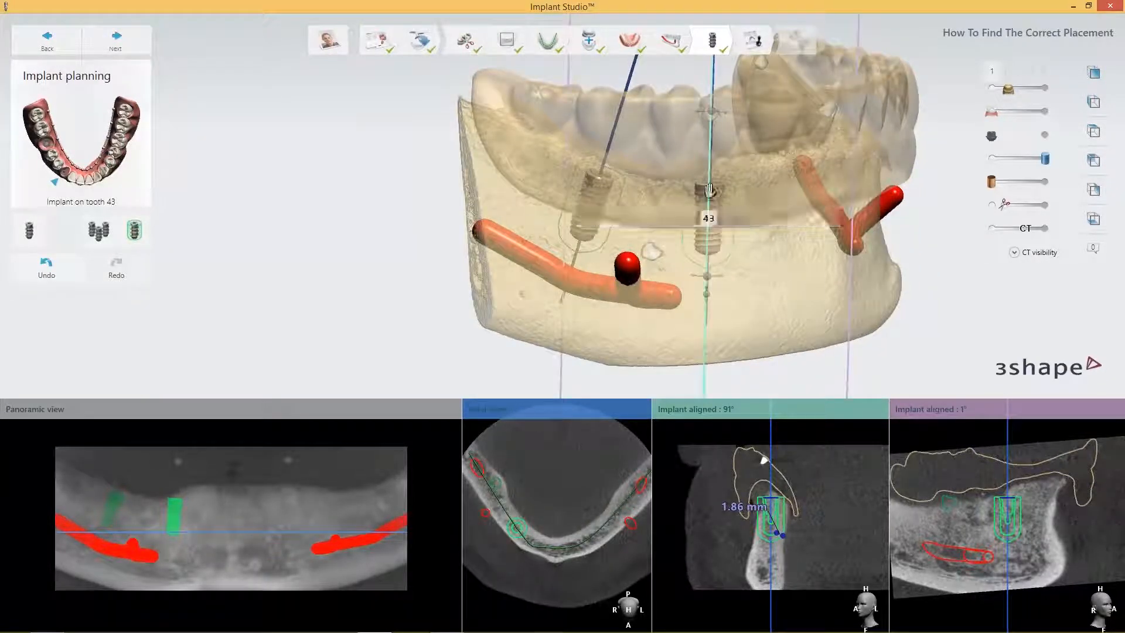
drag(710, 191, 709, 190)
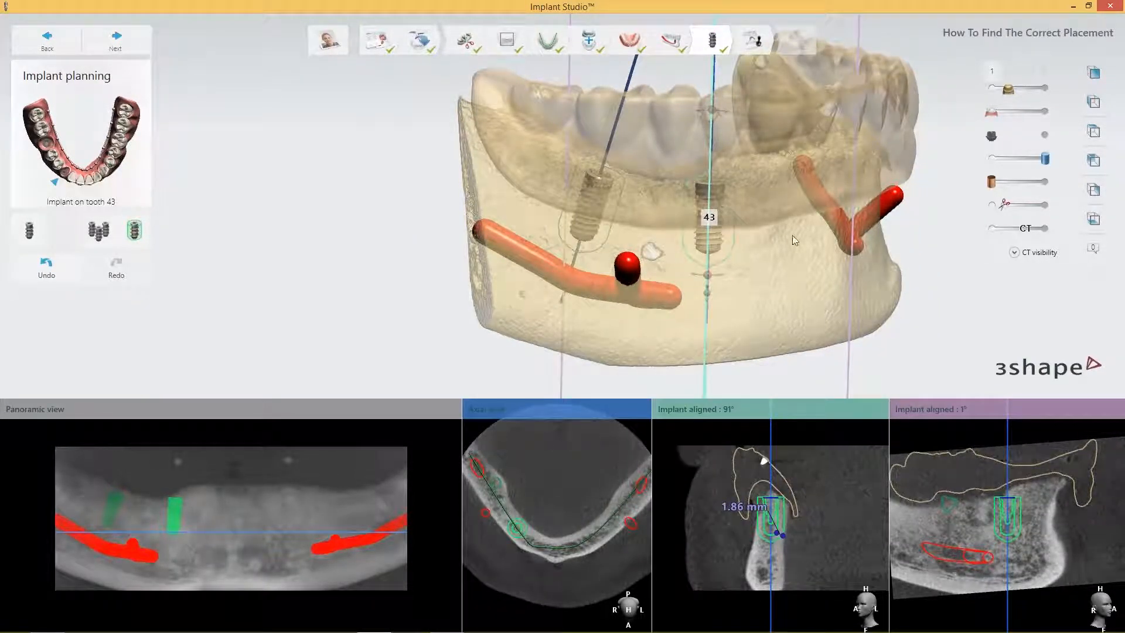
right_drag(795, 240, 715, 162)
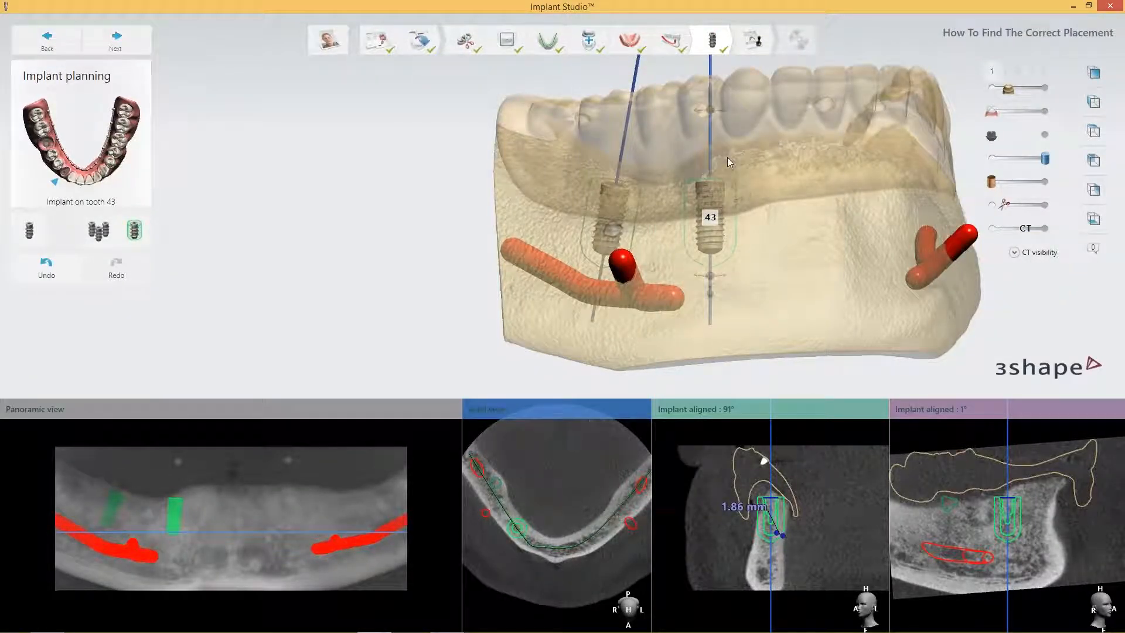
Move the axial slice up to the implant level and nudge implant 43 slightly within the bone ridge
right_drag(778, 207, 779, 181)
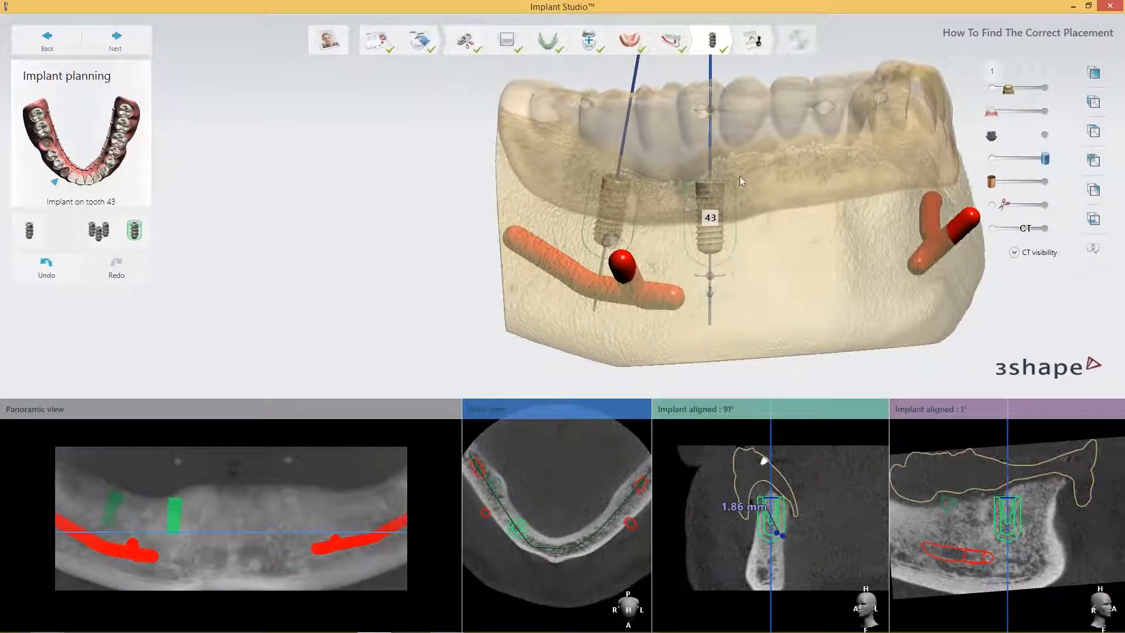
right_drag(820, 189, 739, 269)
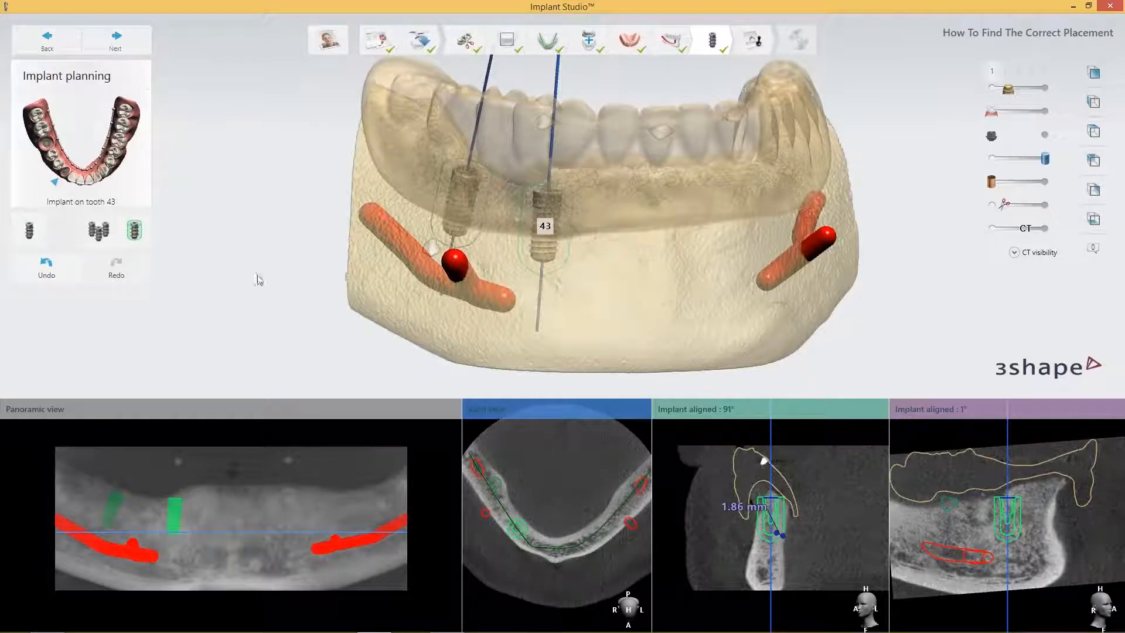
scroll(179, 522, up, 3)
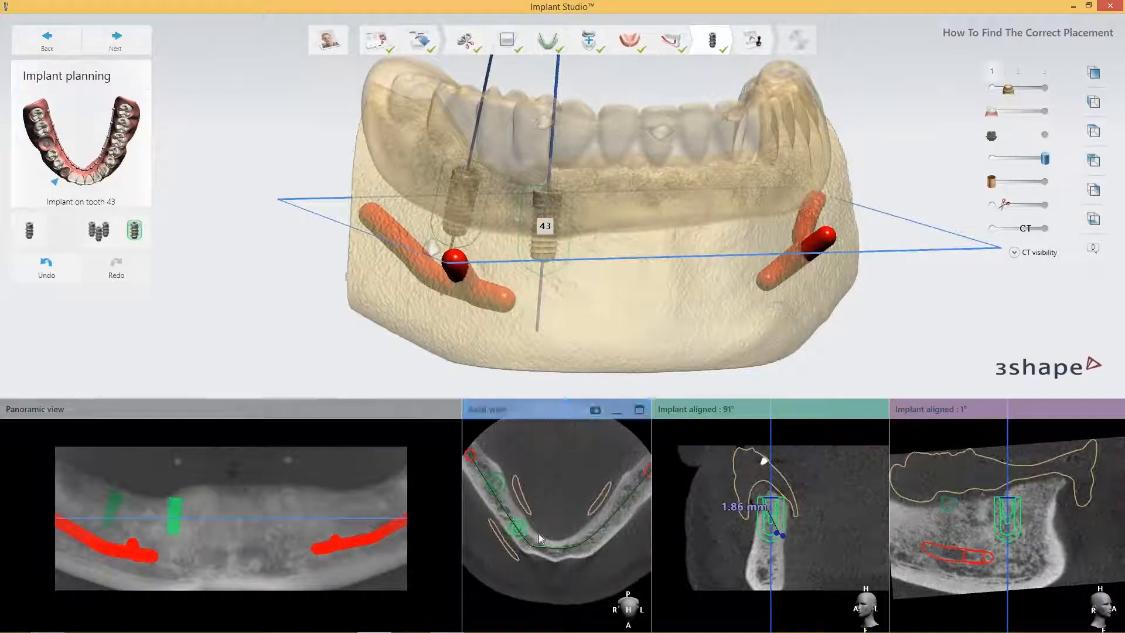
drag(519, 532, 521, 533)
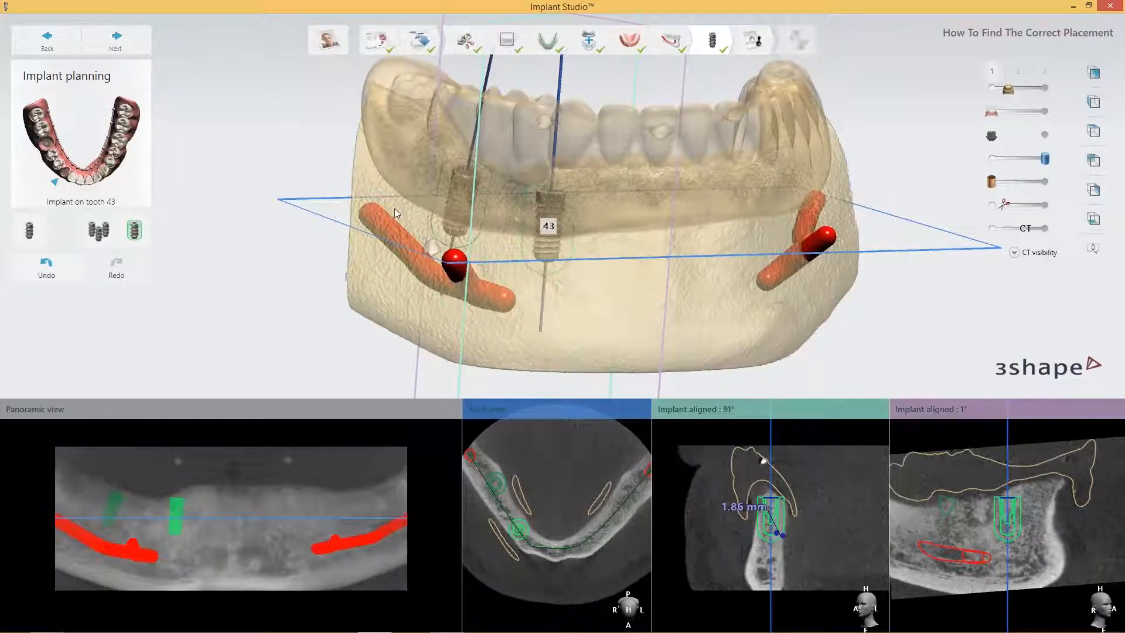
Add an implant on tooth 33, position it in the center of the bone ridge and align the CT views to it
right_drag(395, 208, 575, 200)
click(103, 174)
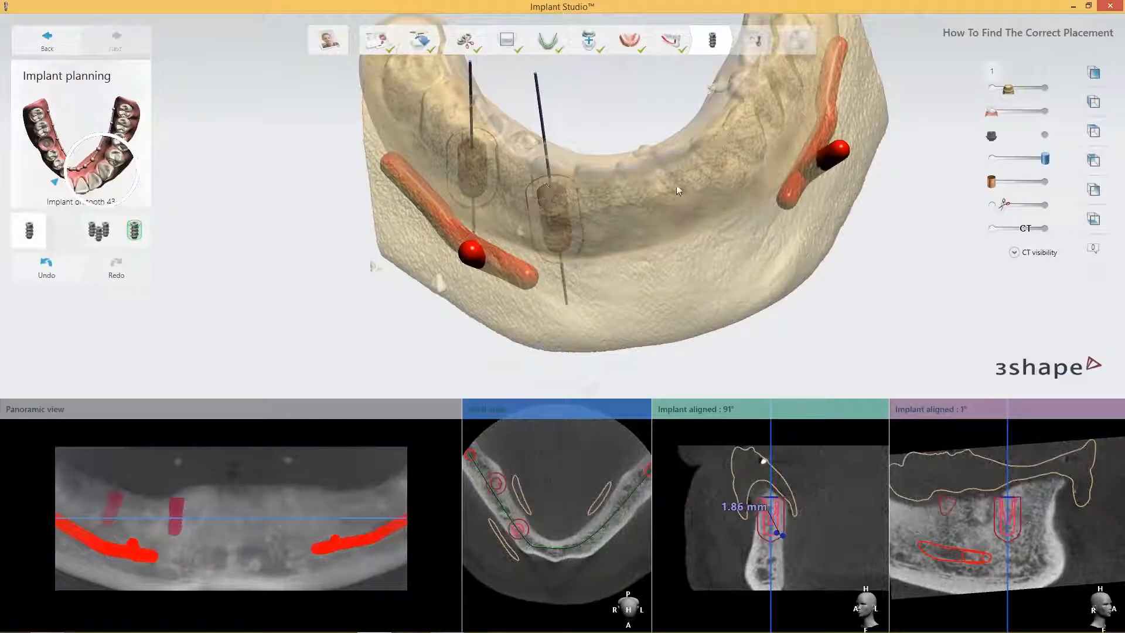
click(131, 460)
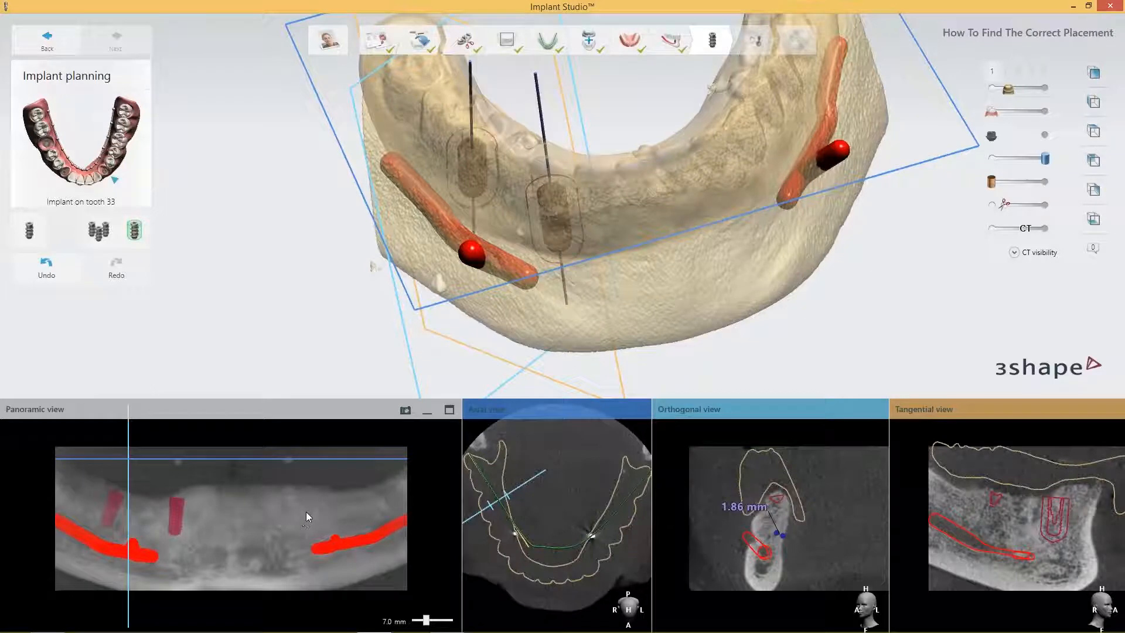
click(300, 511)
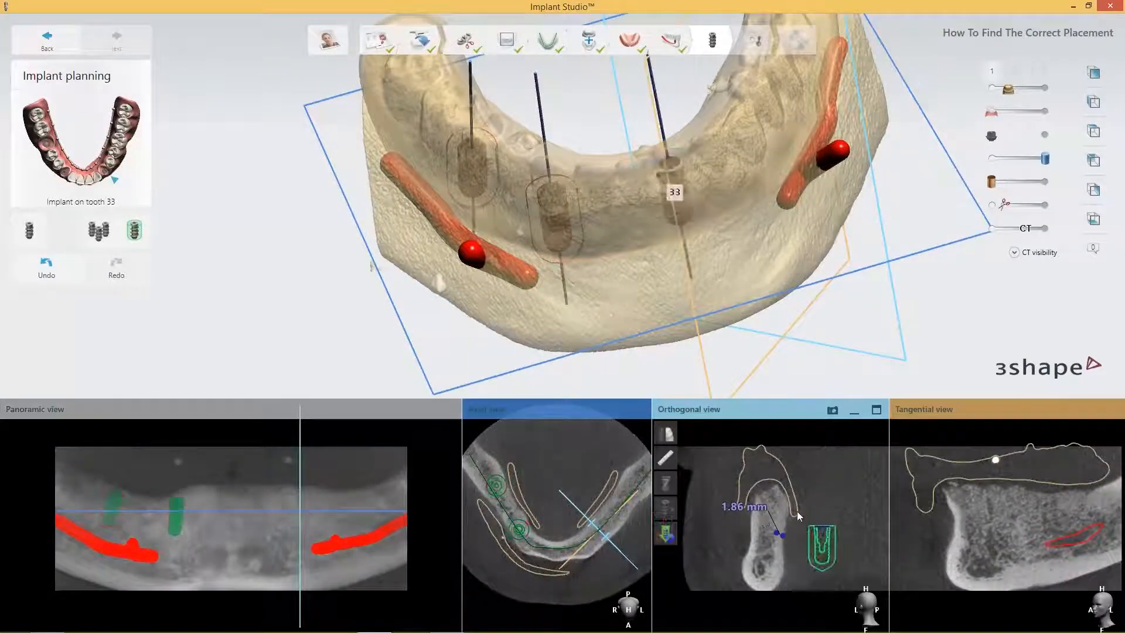
drag(822, 534, 772, 492)
drag(771, 536, 776, 535)
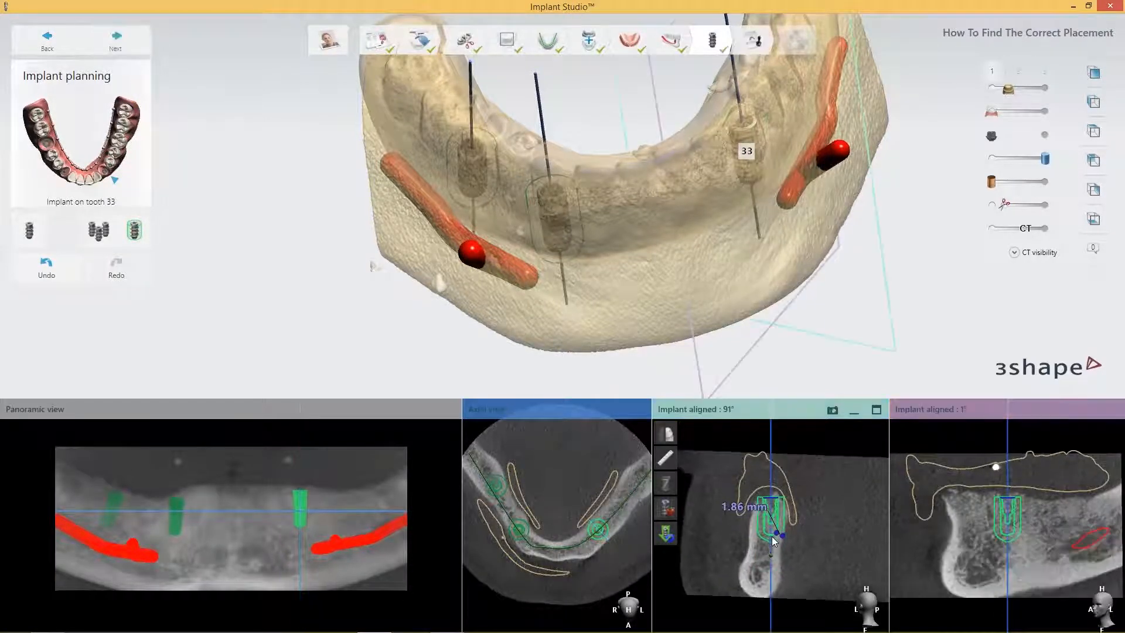
right_drag(743, 243, 588, 265)
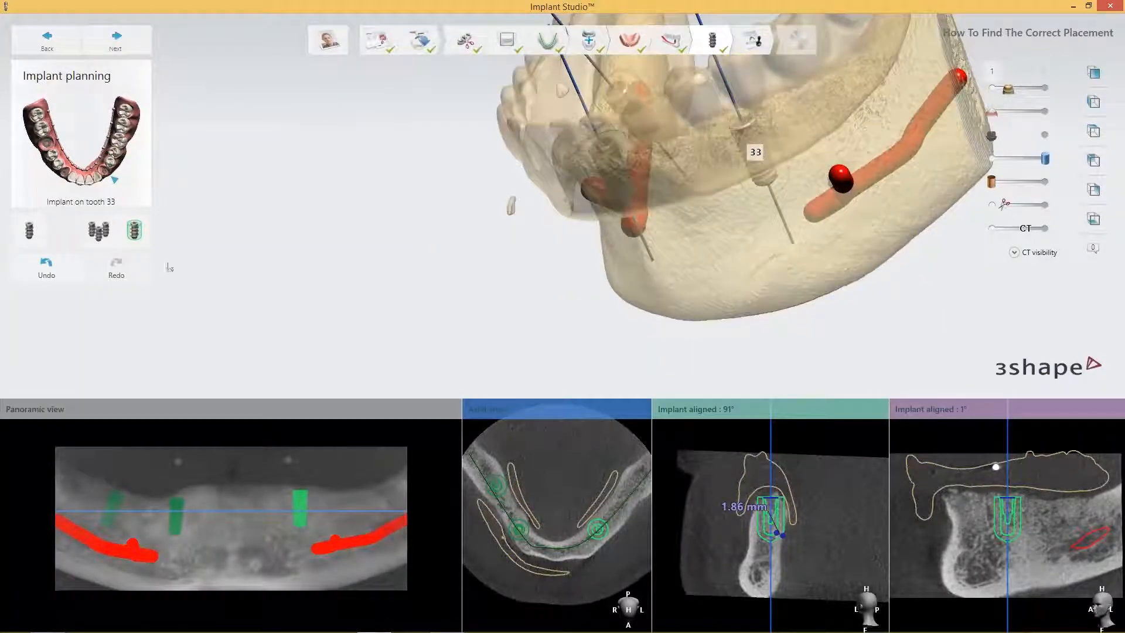
Add an implant on tooth 36, place it in the bone ridge above the nerve and align the CT views to it
click(119, 143)
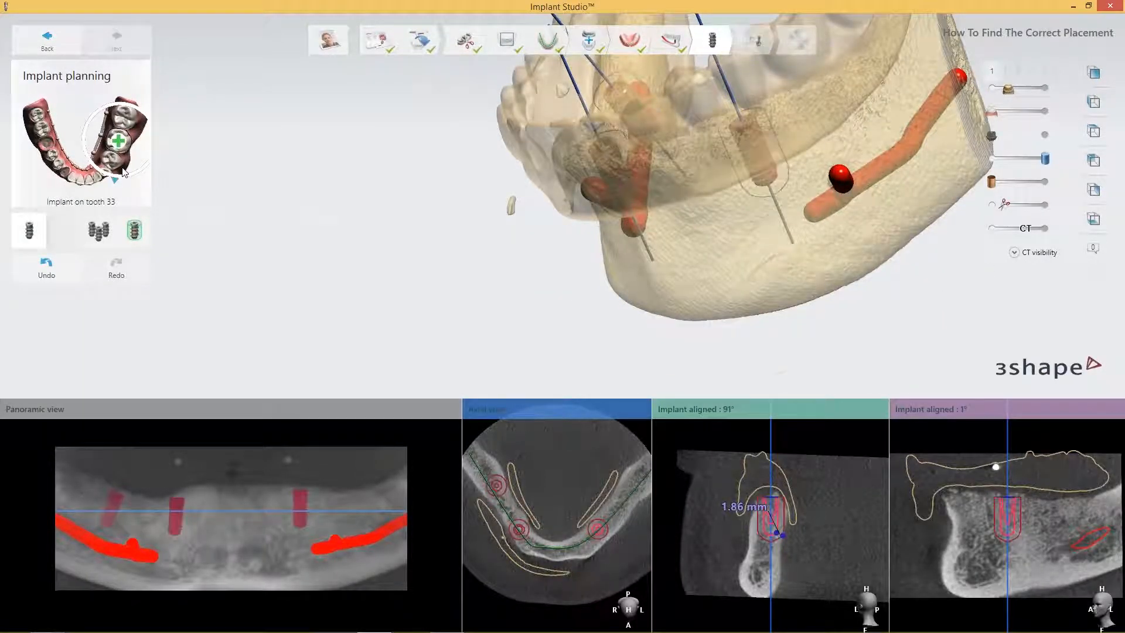
click(129, 459)
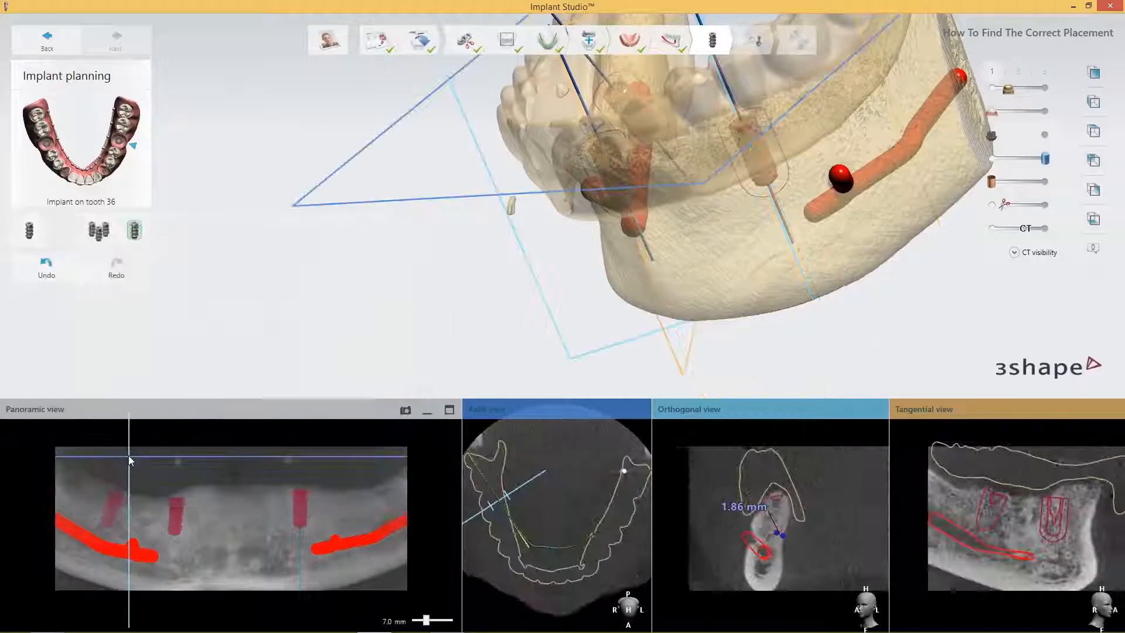
click(362, 494)
drag(780, 494, 778, 484)
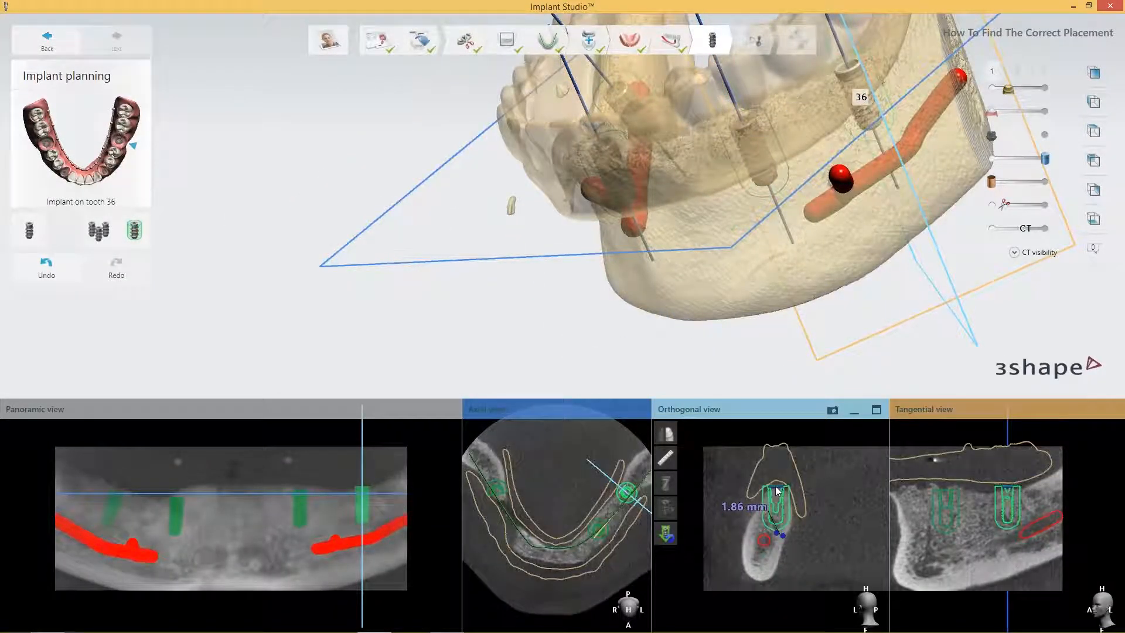
click(776, 529)
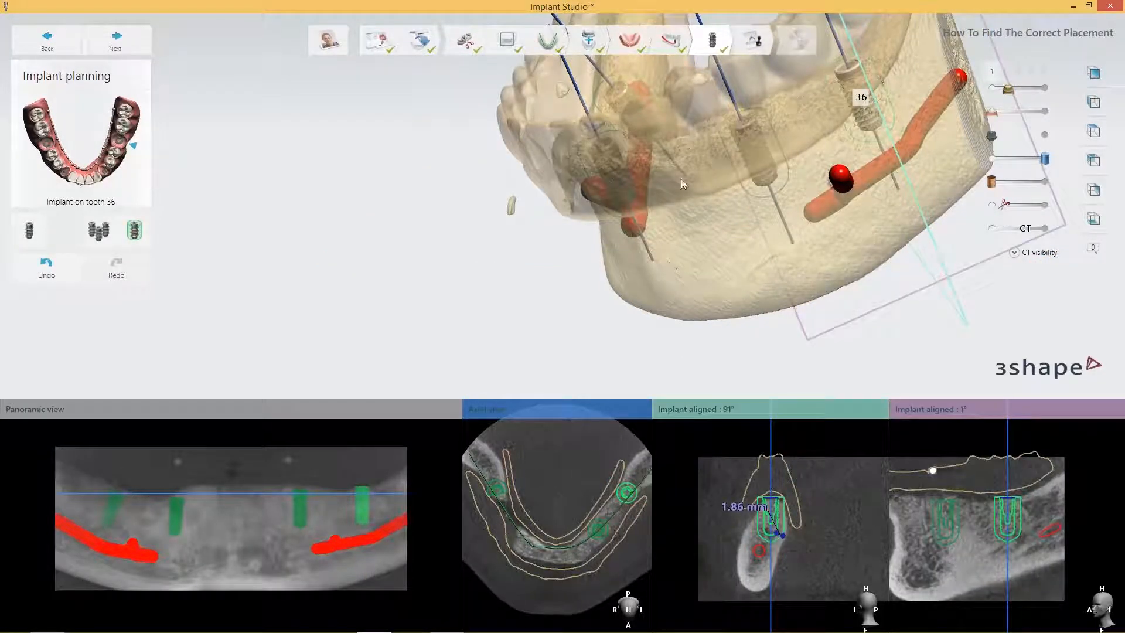
Adjust implant 36 slightly in the 3D model and review all four implants from the side and from above
right_drag(681, 178, 572, 166)
drag(656, 179, 655, 188)
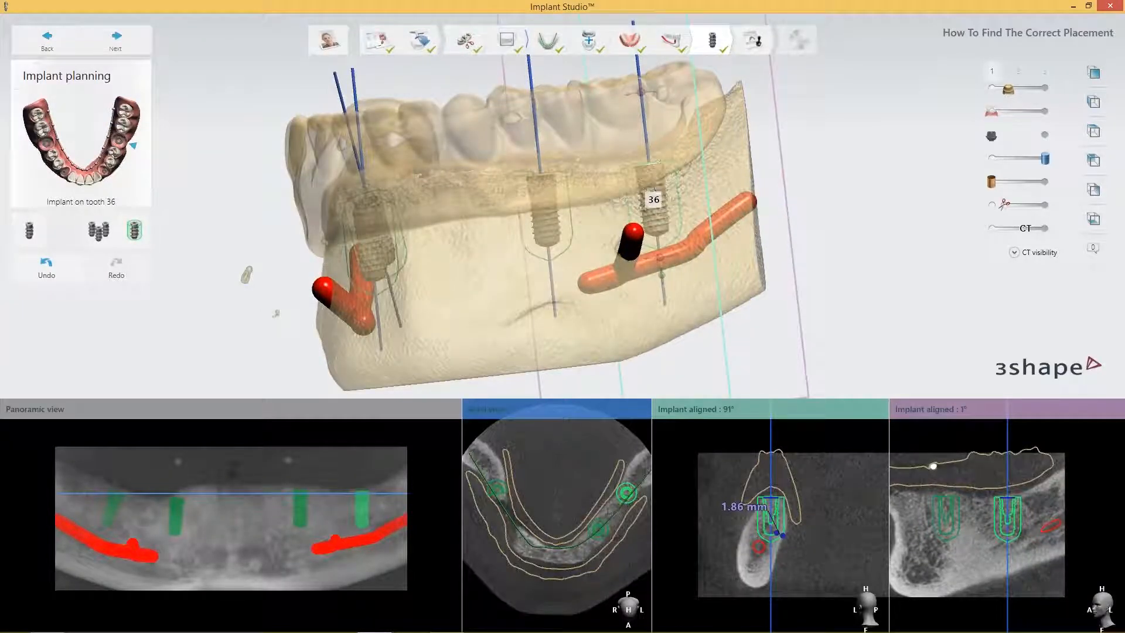
right_drag(655, 188, 816, 196)
right_drag(520, 183, 639, 263)
right_drag(632, 198, 625, 235)
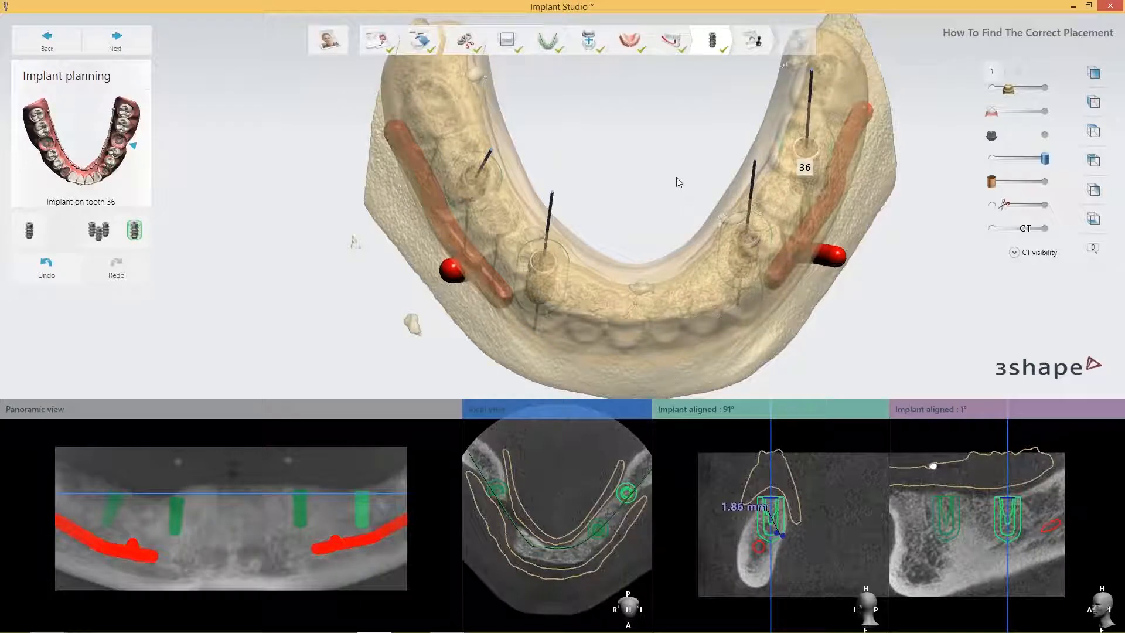
mouse_move(676, 178)
right_down()
mouse_move(683, 203)
mouse_move(683, 186)
right_up()
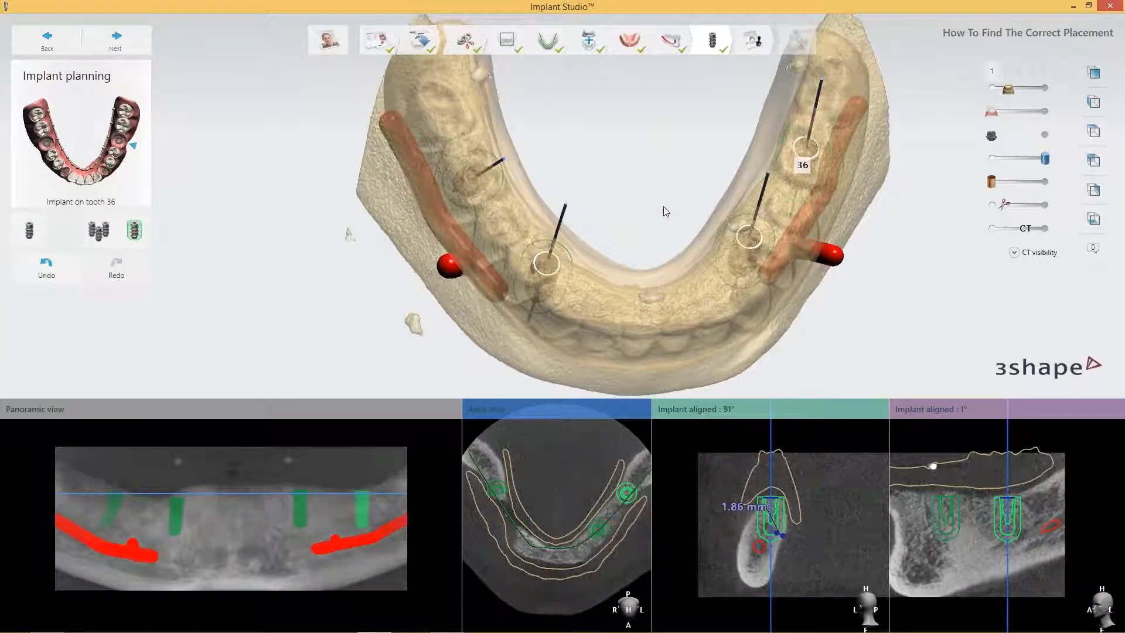
Remove the distance measurement from the implant-aligned CT view
mouse_move(1095, 631)
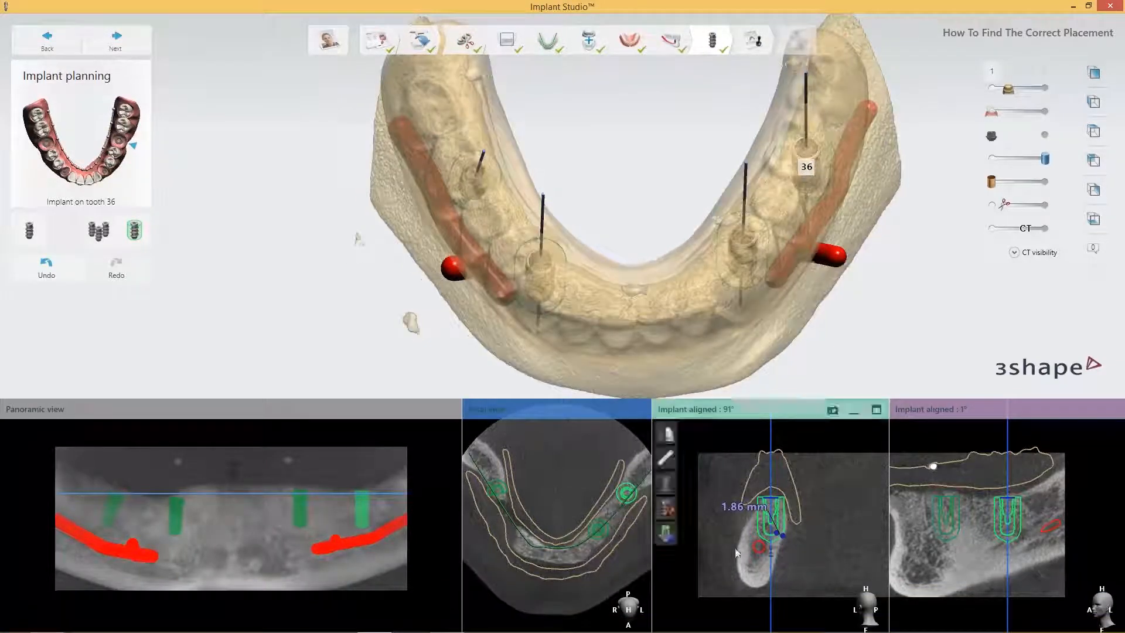
drag(782, 535, 782, 537)
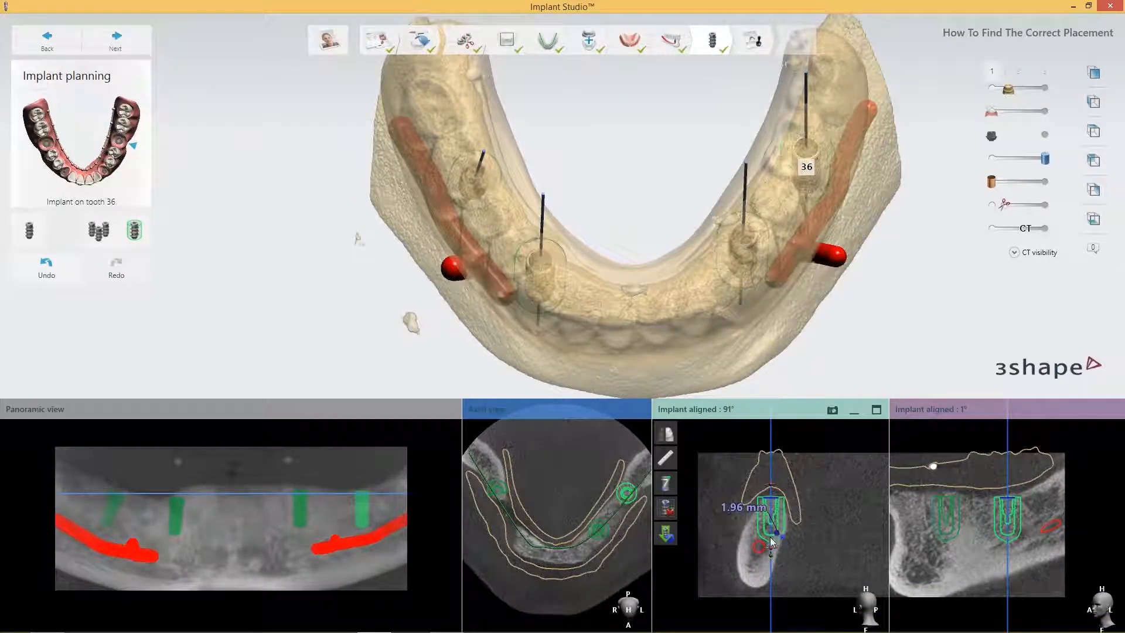
click(668, 480)
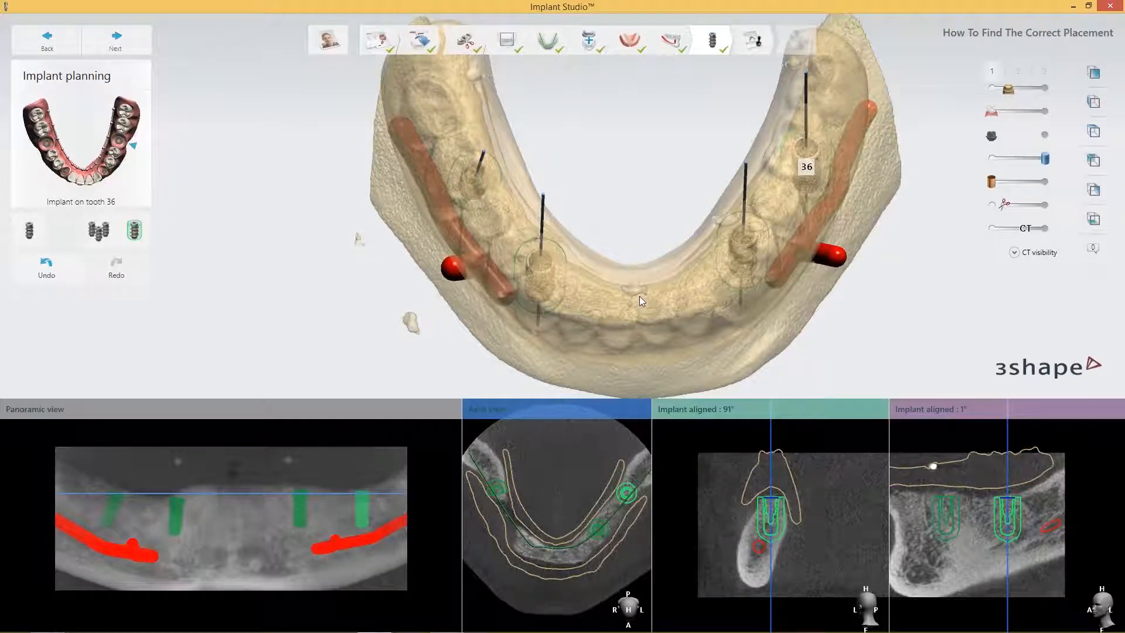
Select implant 33 and compare the directions of the four implants from the side and front of the jaw
right_drag(639, 297, 702, 214)
click(701, 214)
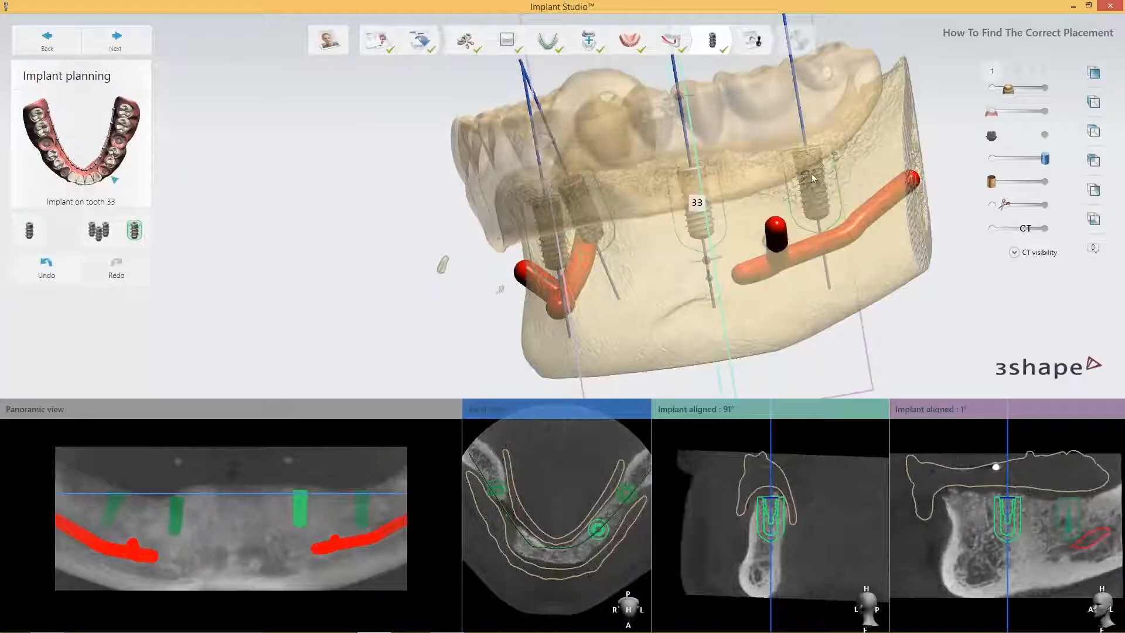
click(101, 237)
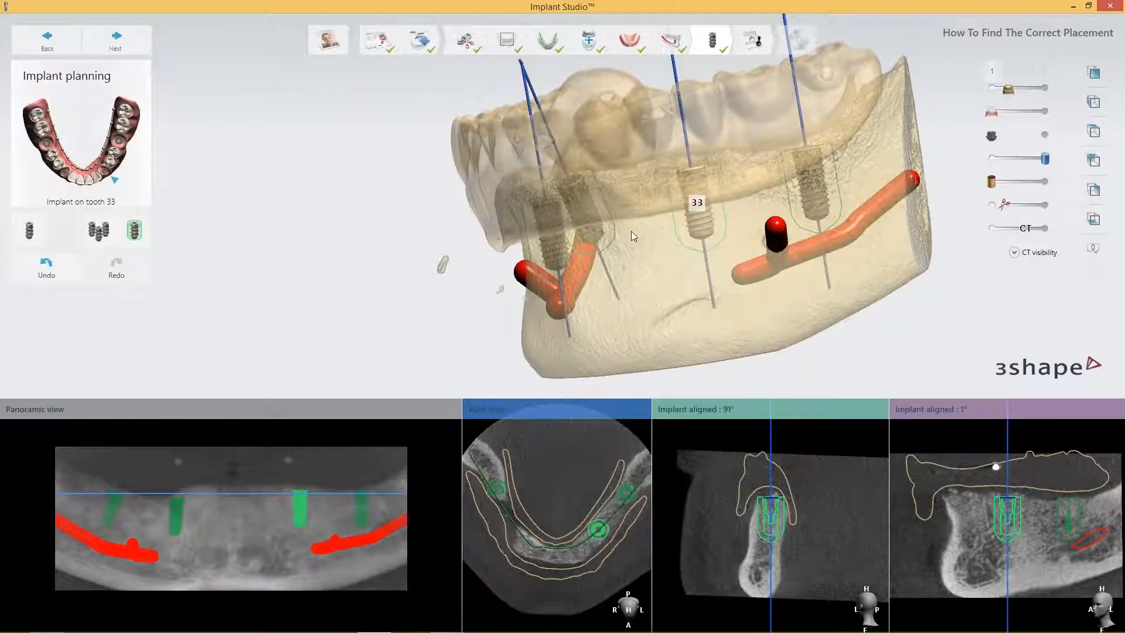
right_drag(632, 234, 505, 251)
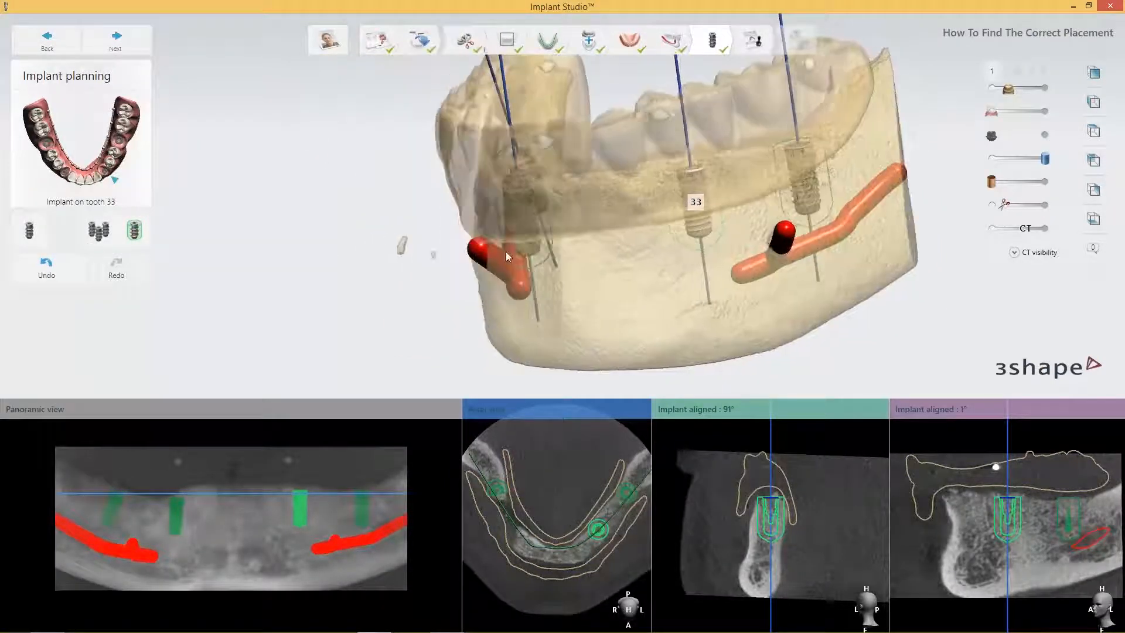
right_drag(409, 284, 593, 289)
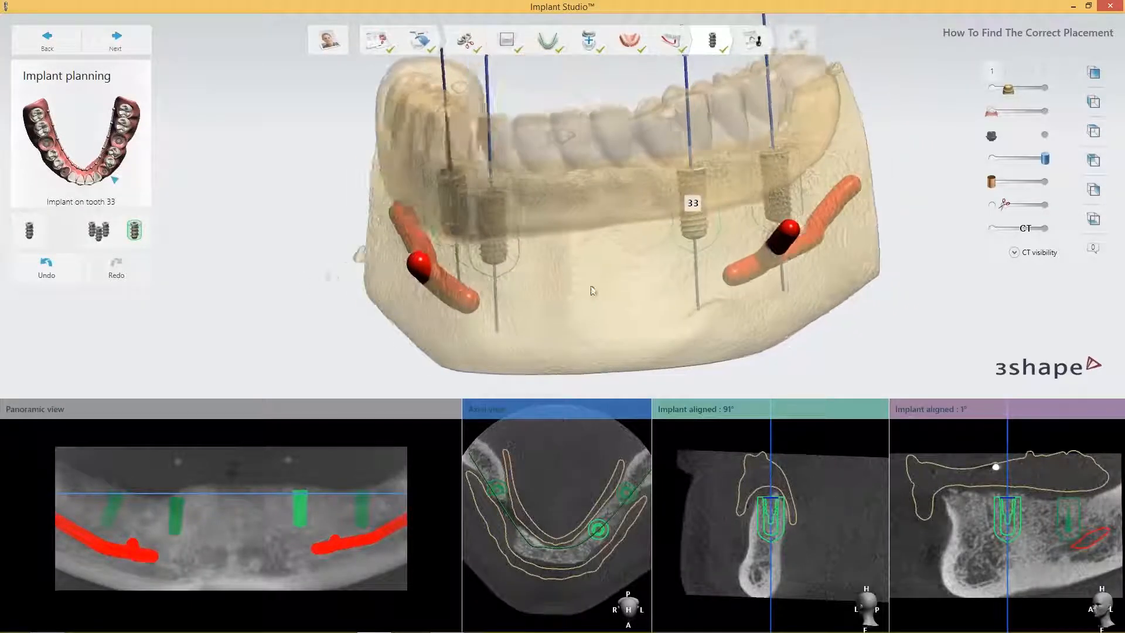
Make implants 36 and 33 parallel, using implant 33 as the reference
click(97, 235)
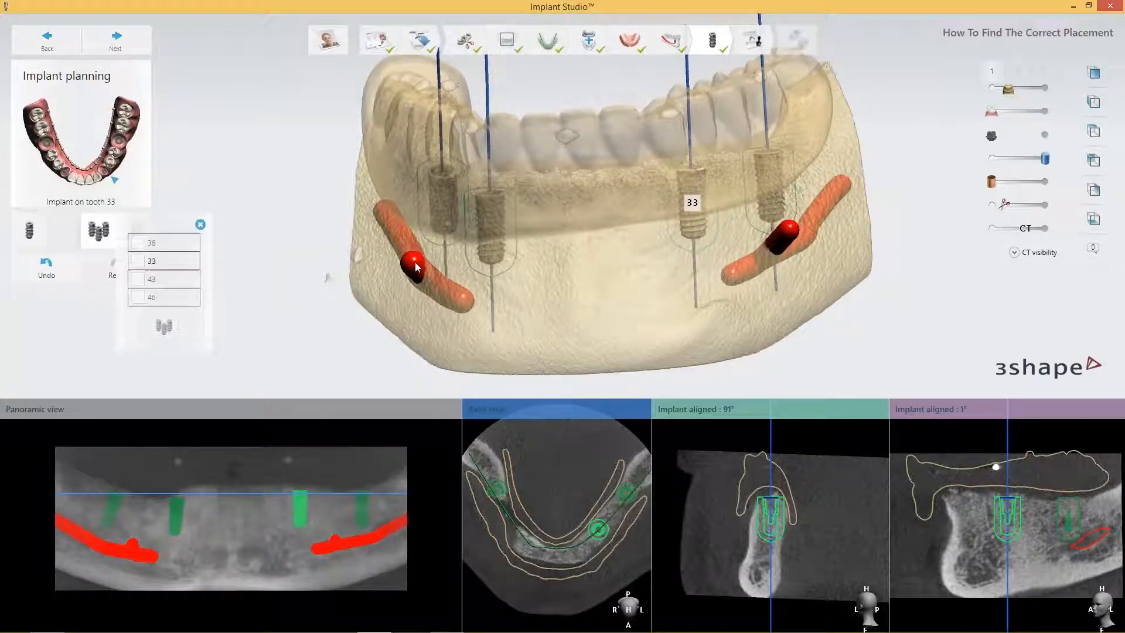
right_drag(631, 293, 499, 295)
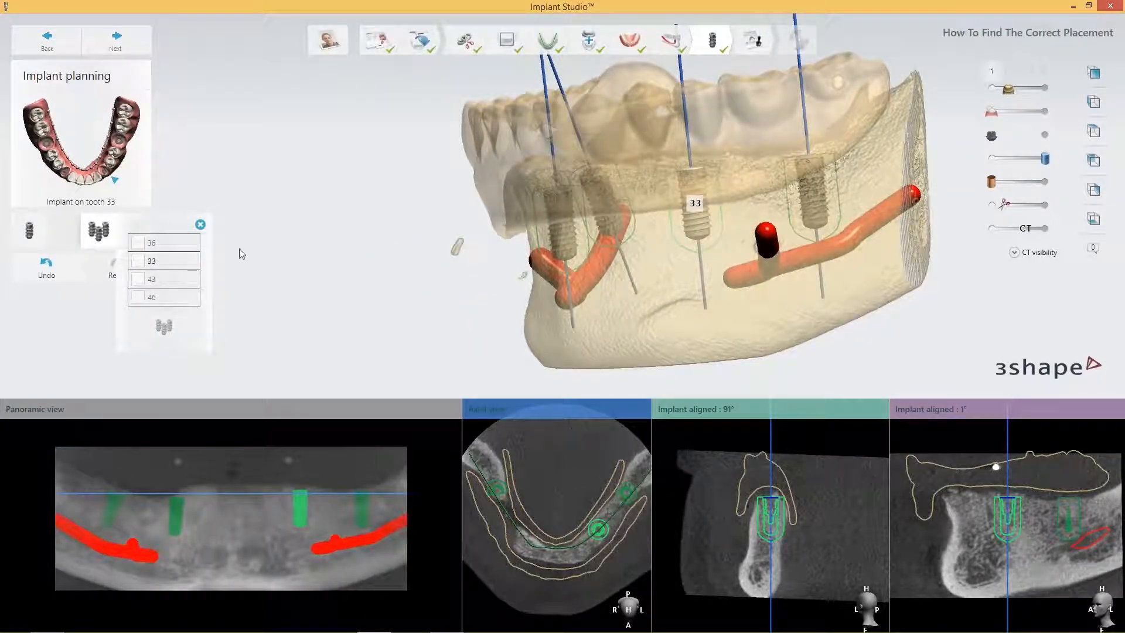
click(139, 261)
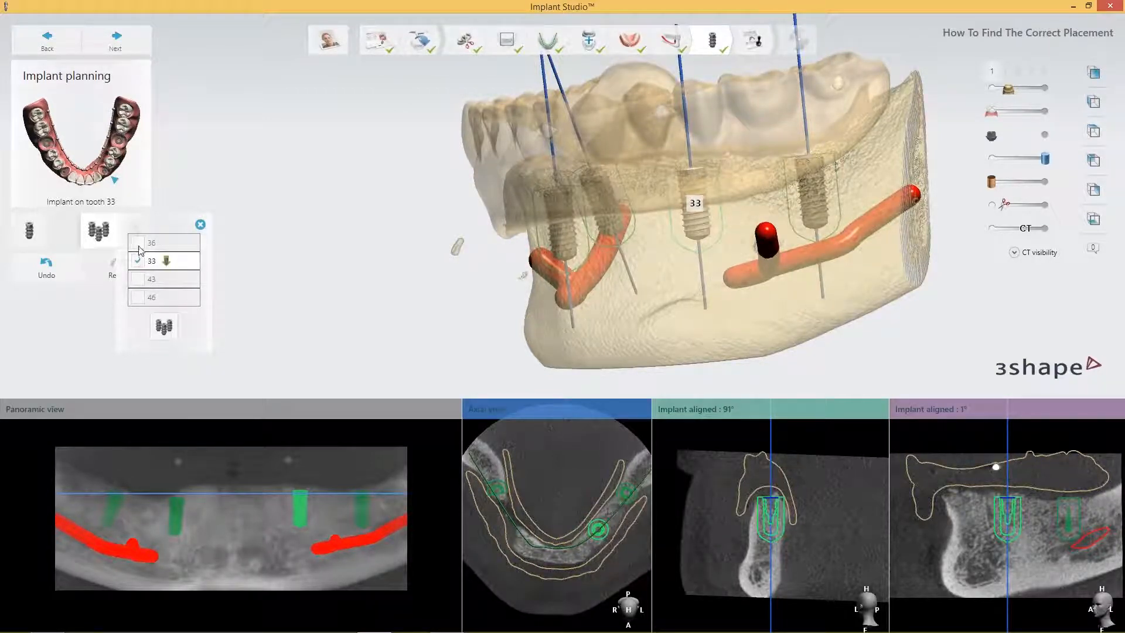
click(138, 243)
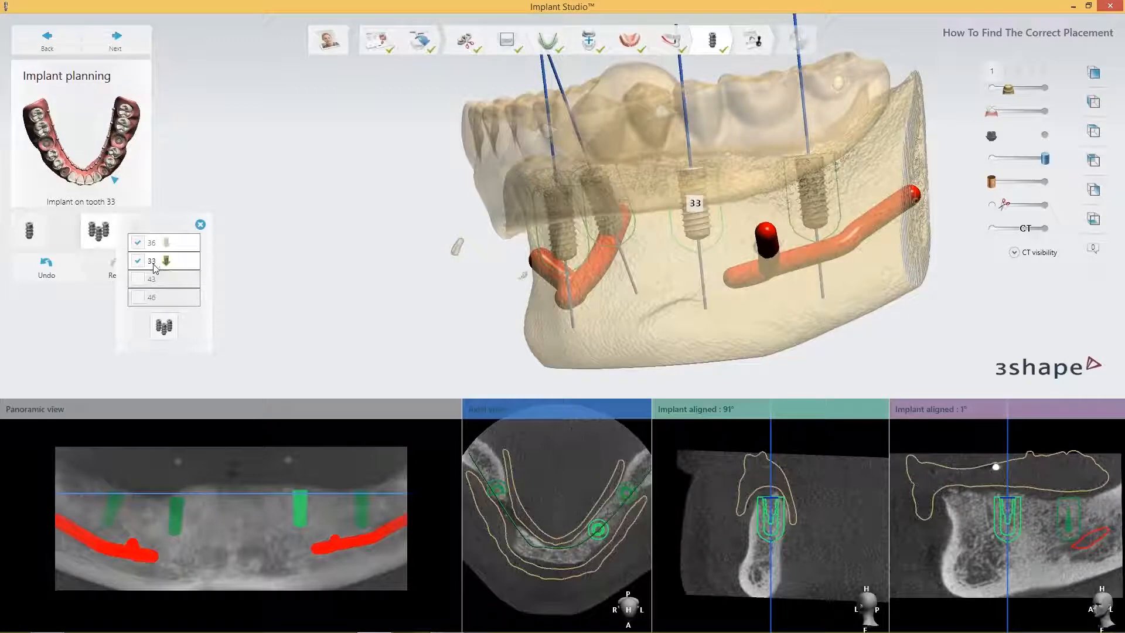
right_drag(612, 258, 740, 236)
scroll(740, 237, up, 3)
scroll(739, 236, up, 2)
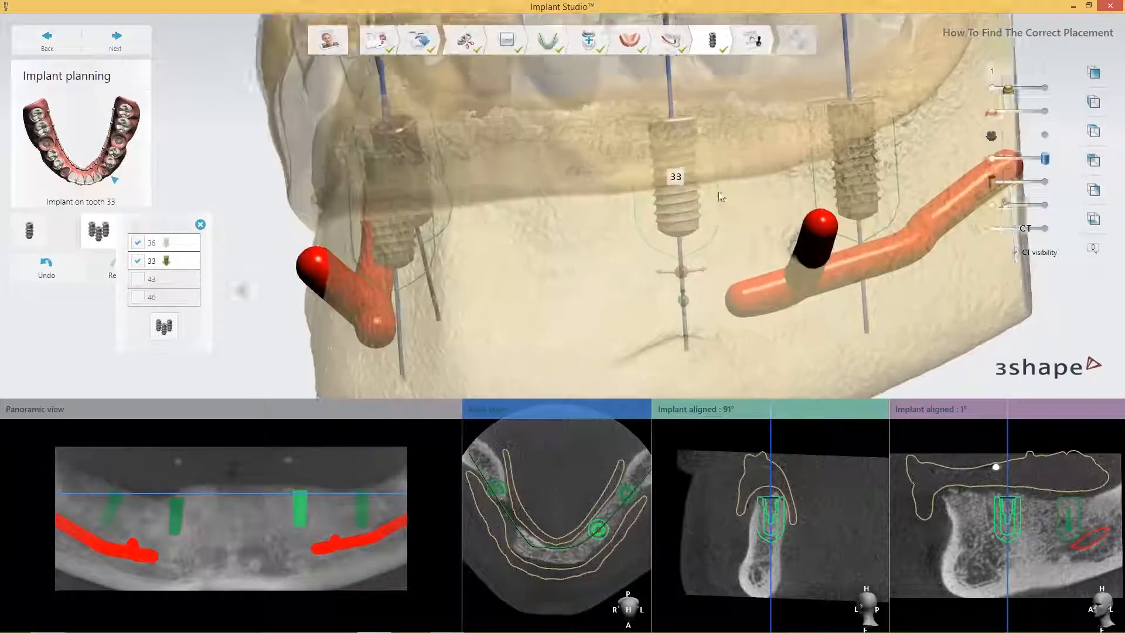
middle_drag(721, 193, 494, 270)
right_drag(621, 272, 586, 253)
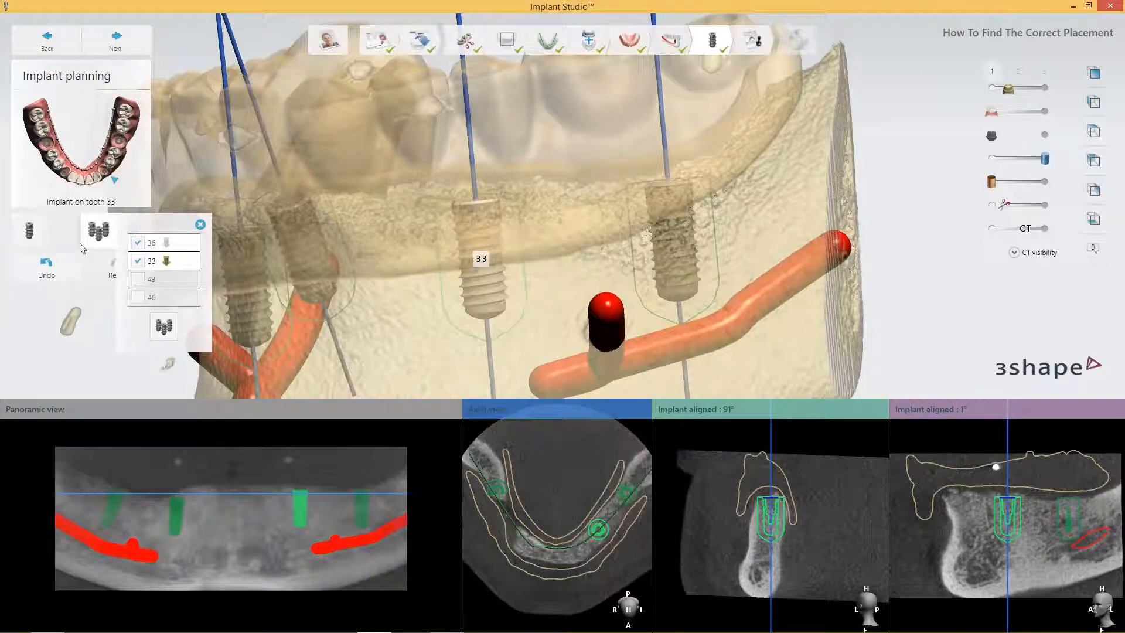
click(138, 260)
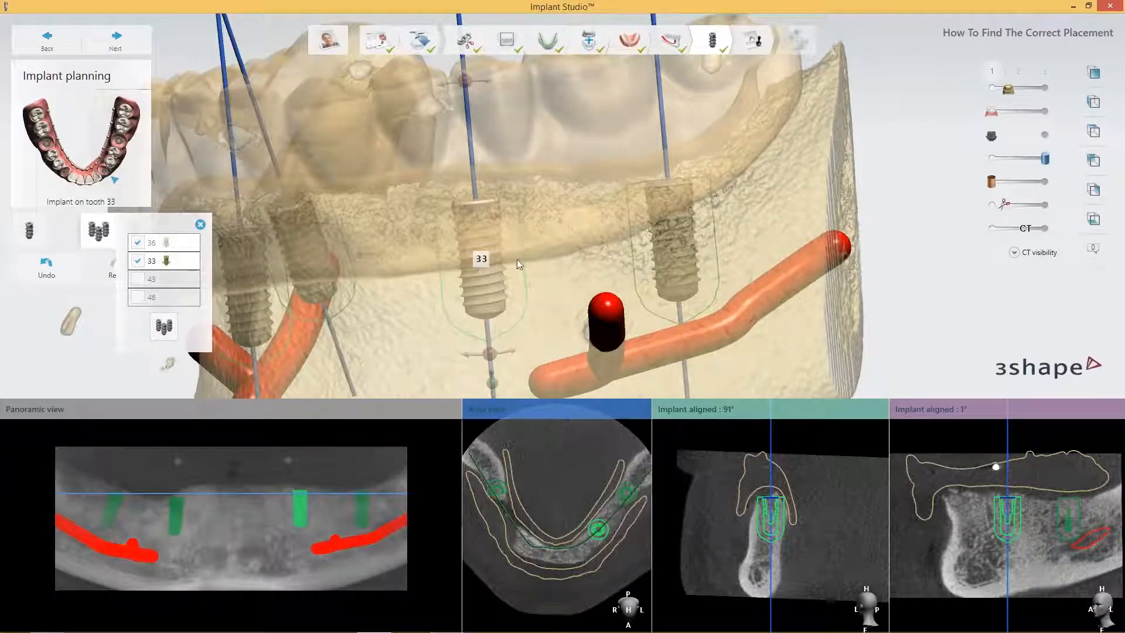
click(170, 327)
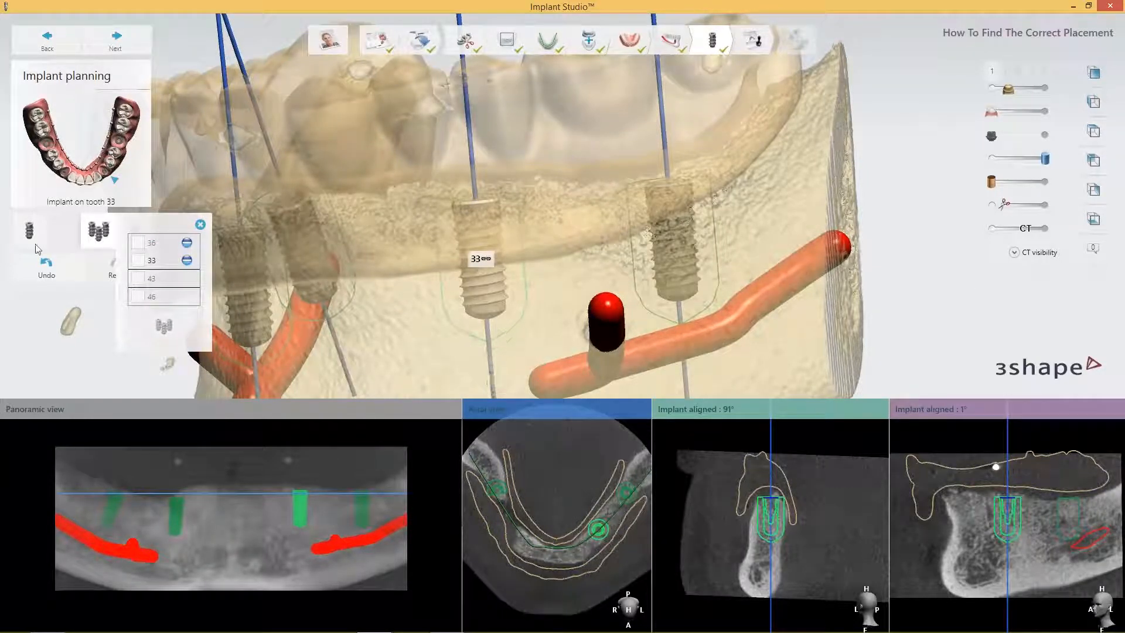
click(200, 225)
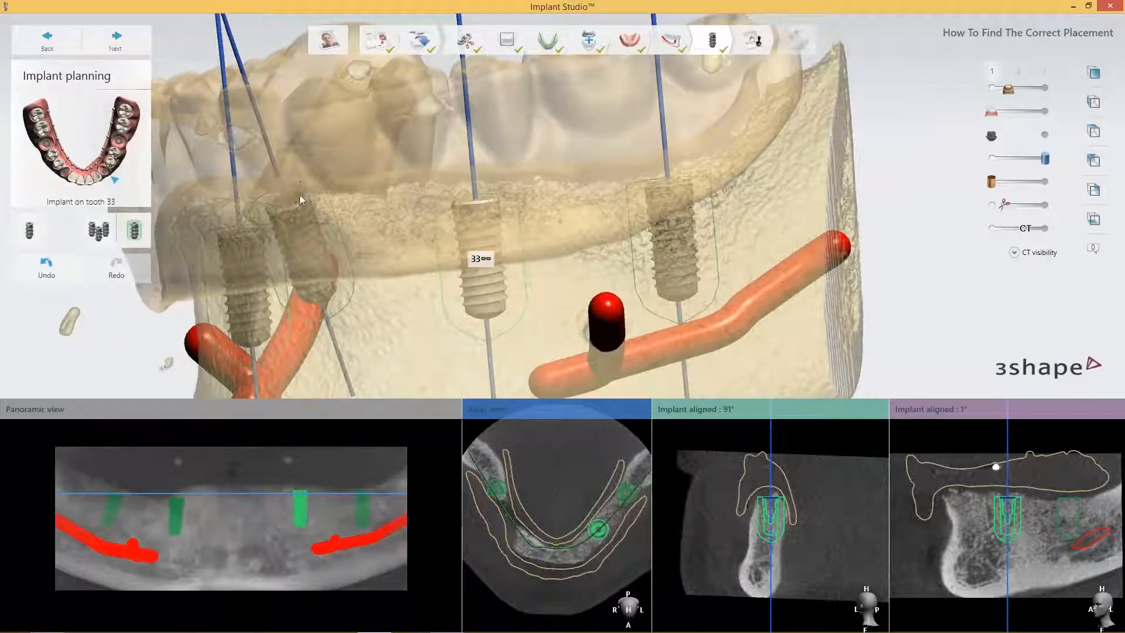
Slightly adjust the tilt of implant 33 together with its parallel implant 36 in the 3D model
right_drag(300, 194, 470, 360)
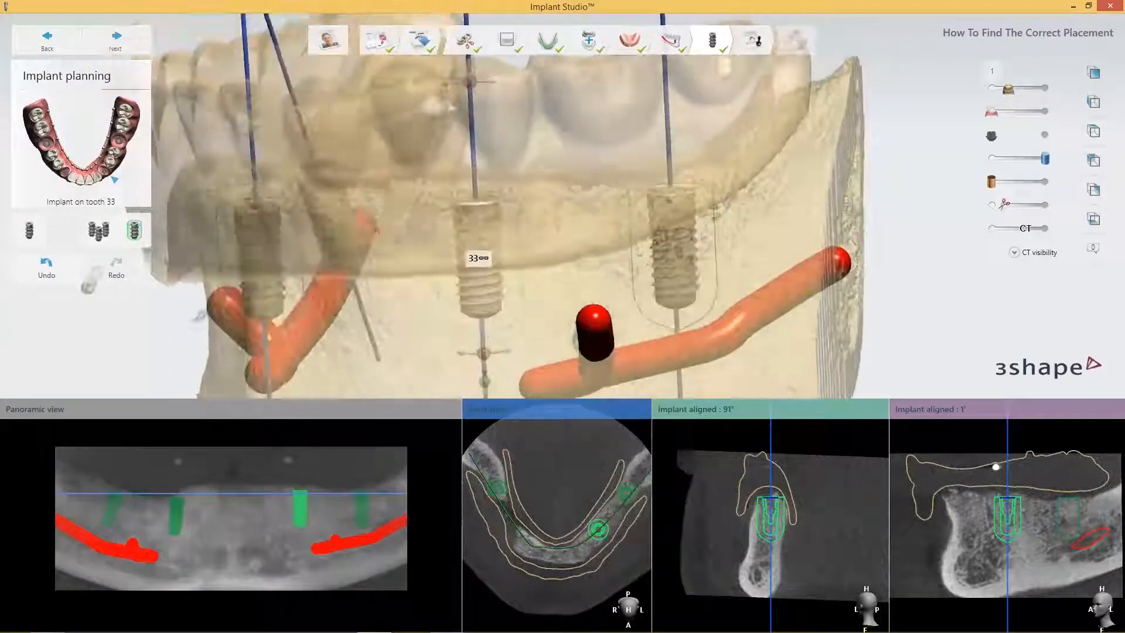
mouse_move(470, 360)
mouse_down()
mouse_move(434, 339)
mouse_move(469, 359)
mouse_move(509, 356)
mouse_move(447, 351)
mouse_move(487, 352)
mouse_up()
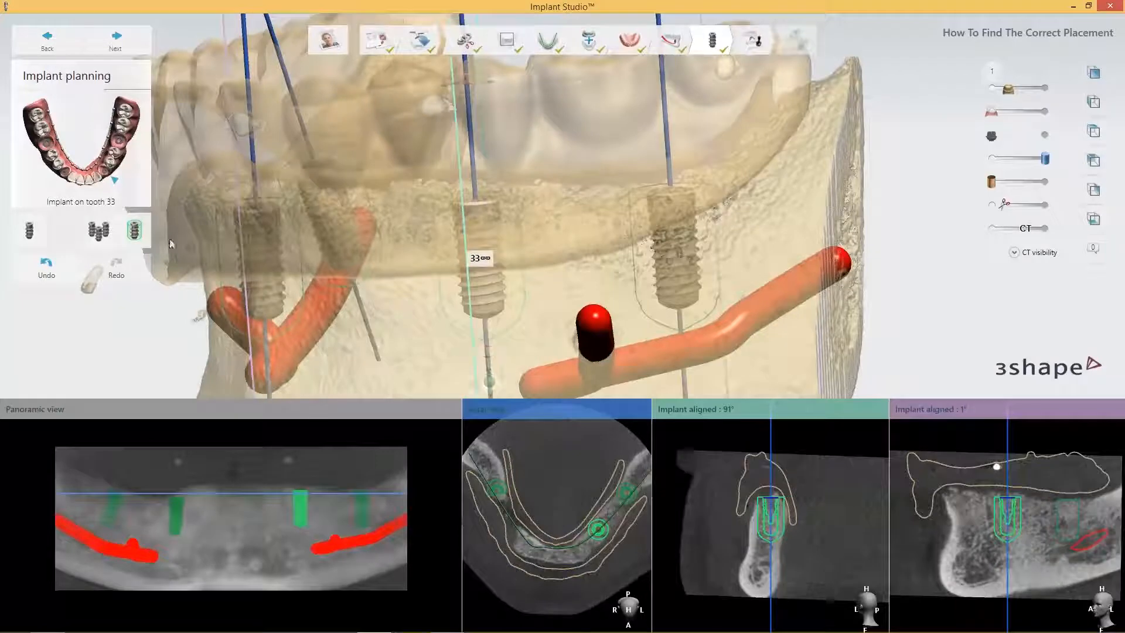
scroll(427, 314, down, 5)
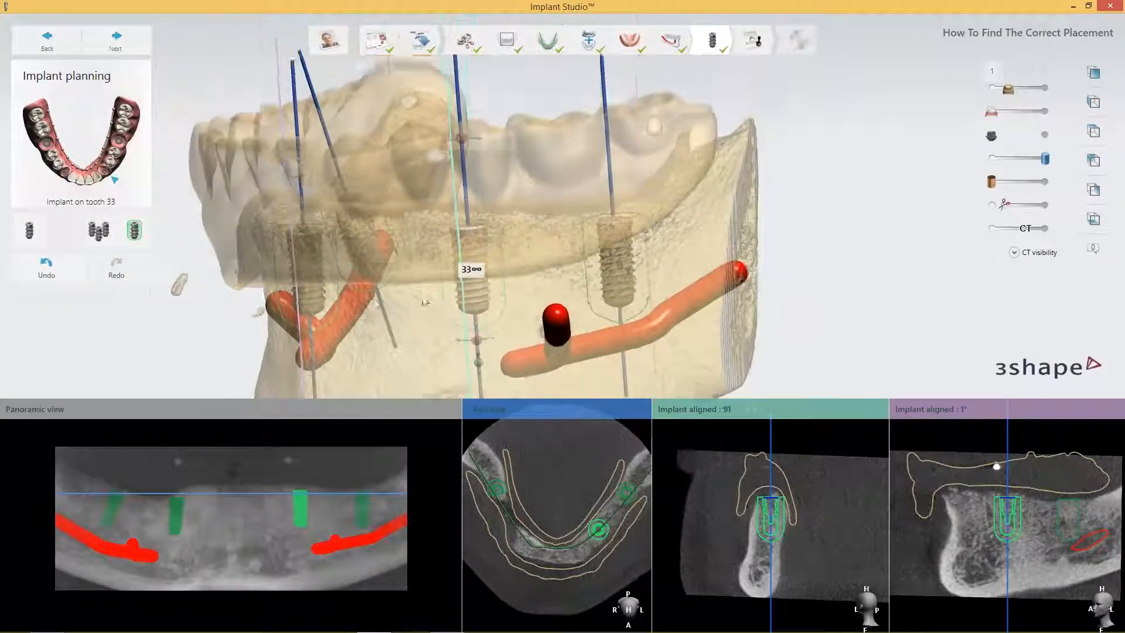
Release the parallel link between implants 36 and 33, and make implants 33 and 43 parallel with 43 as the reference
click(98, 231)
click(187, 243)
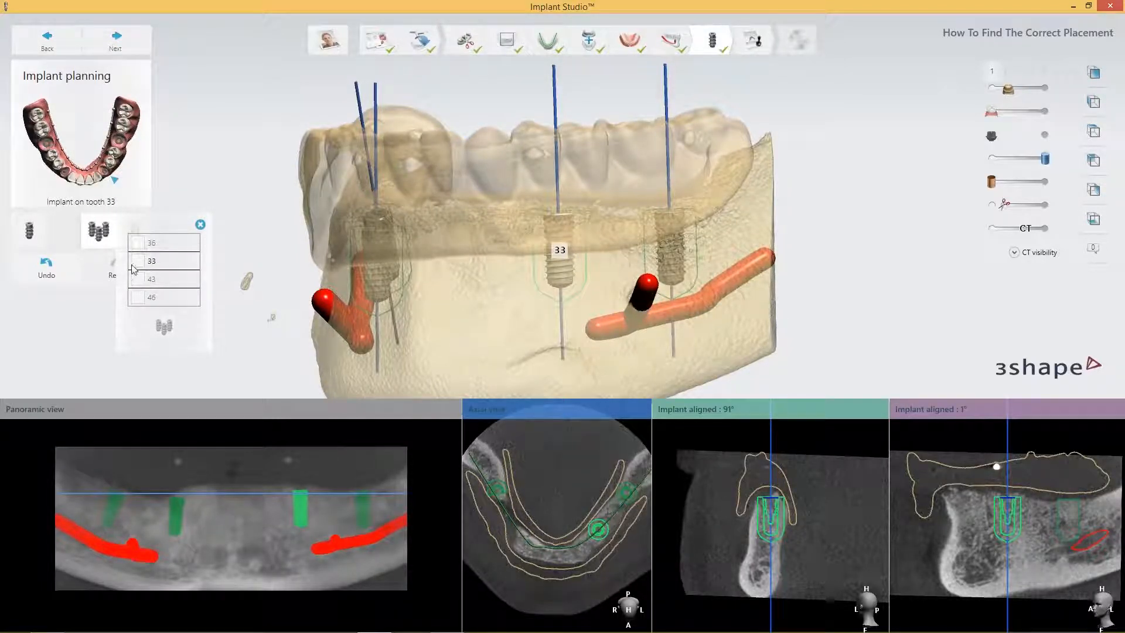
right_drag(538, 311, 674, 287)
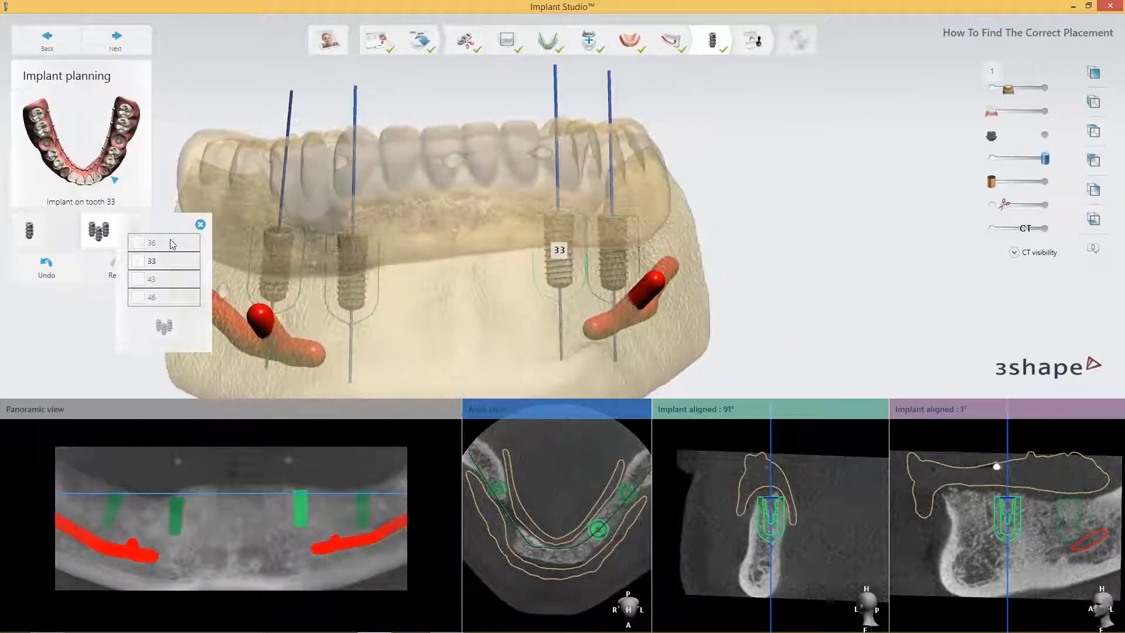
click(354, 278)
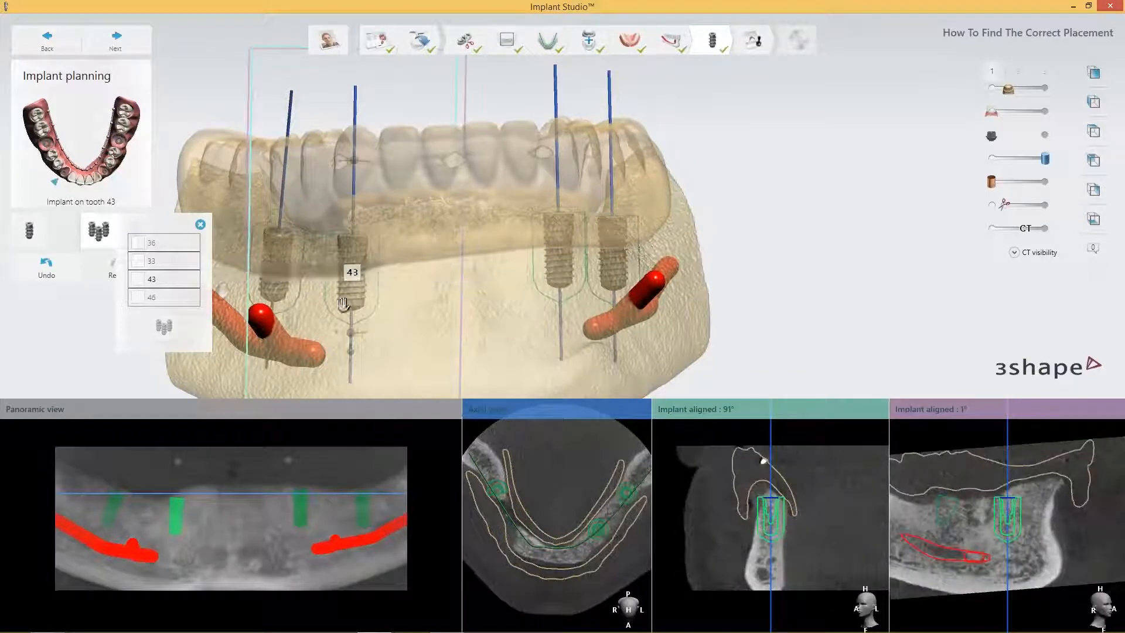
click(143, 263)
click(164, 326)
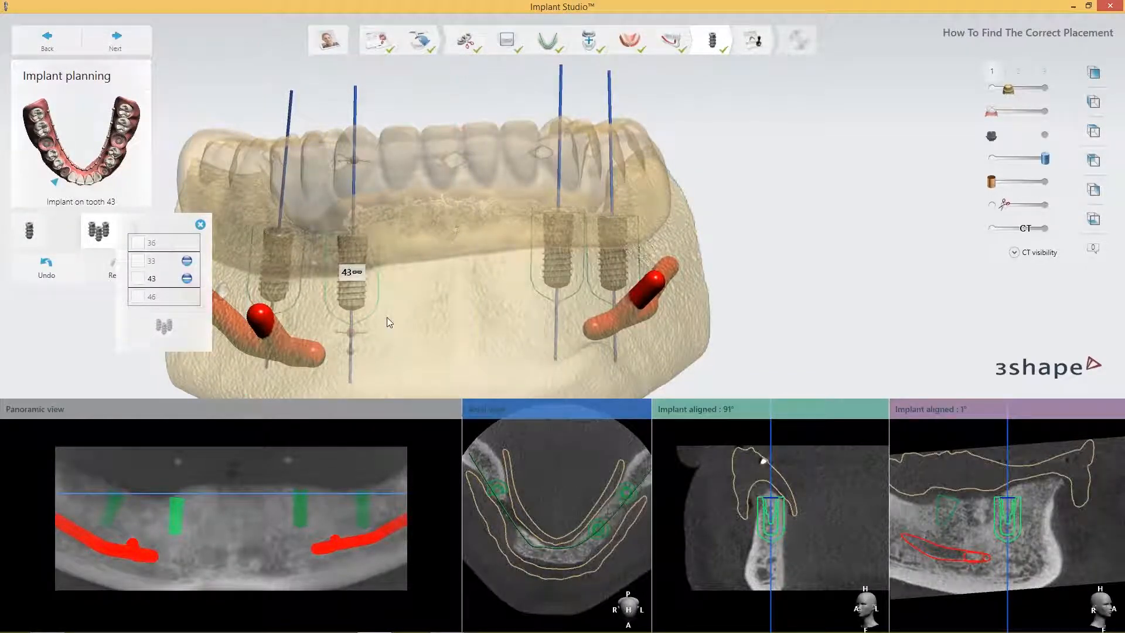
Slightly tilt implant 33 together with its parallel implant 43 in the 3D model and check the directions from the side
click(561, 294)
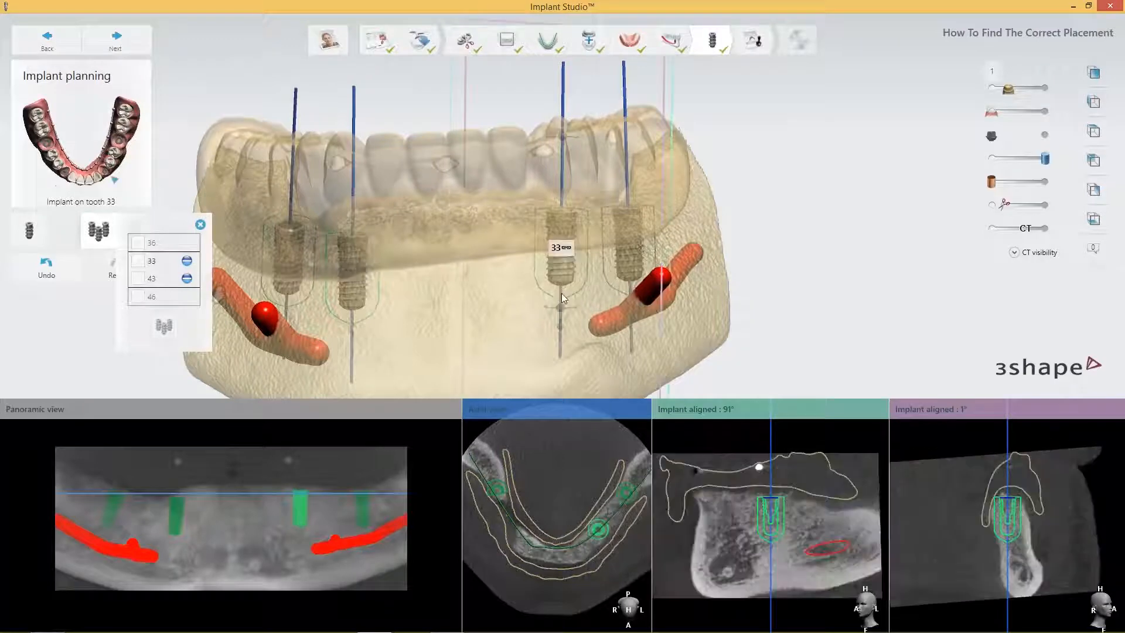
drag(562, 307, 565, 308)
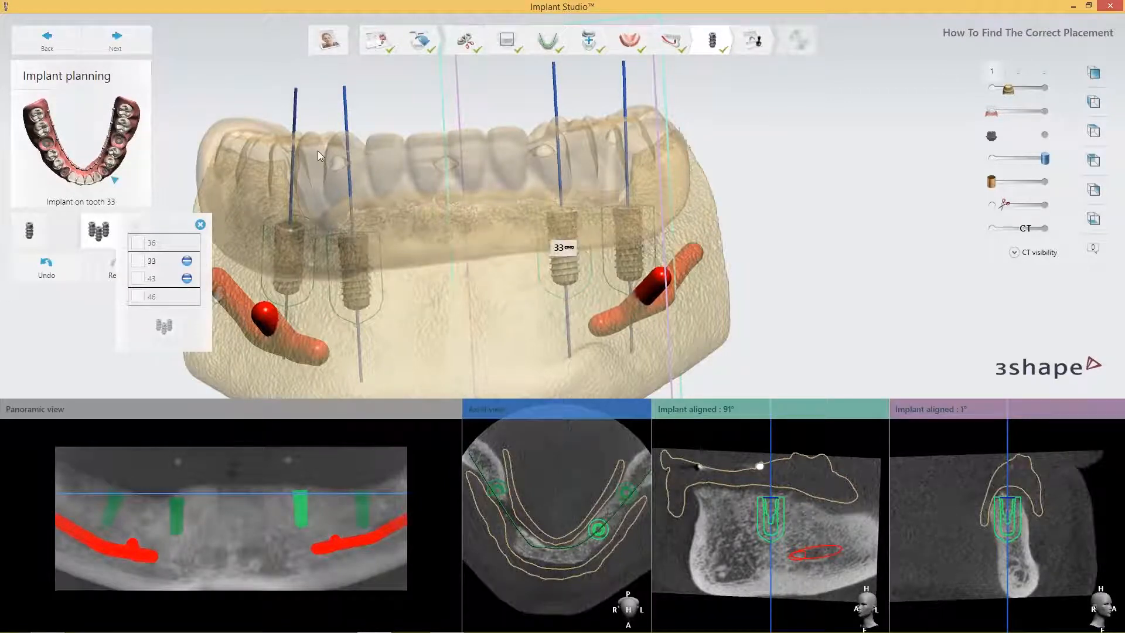
right_drag(431, 170, 449, 293)
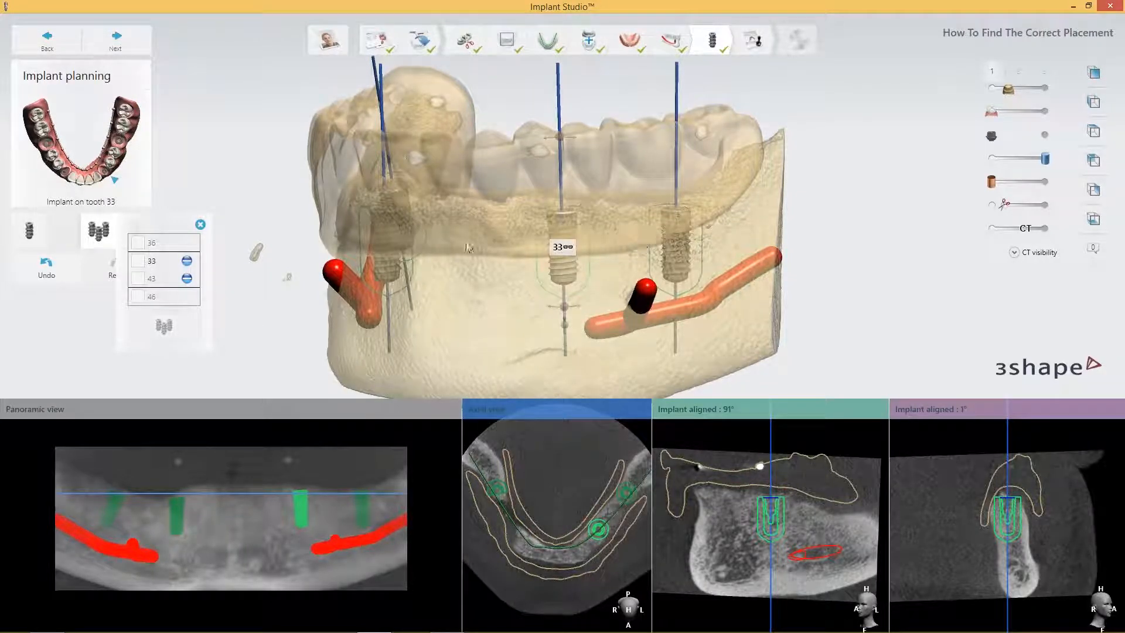
Make implants 36 and 46 parallel, using implant 36 as the reference
click(140, 244)
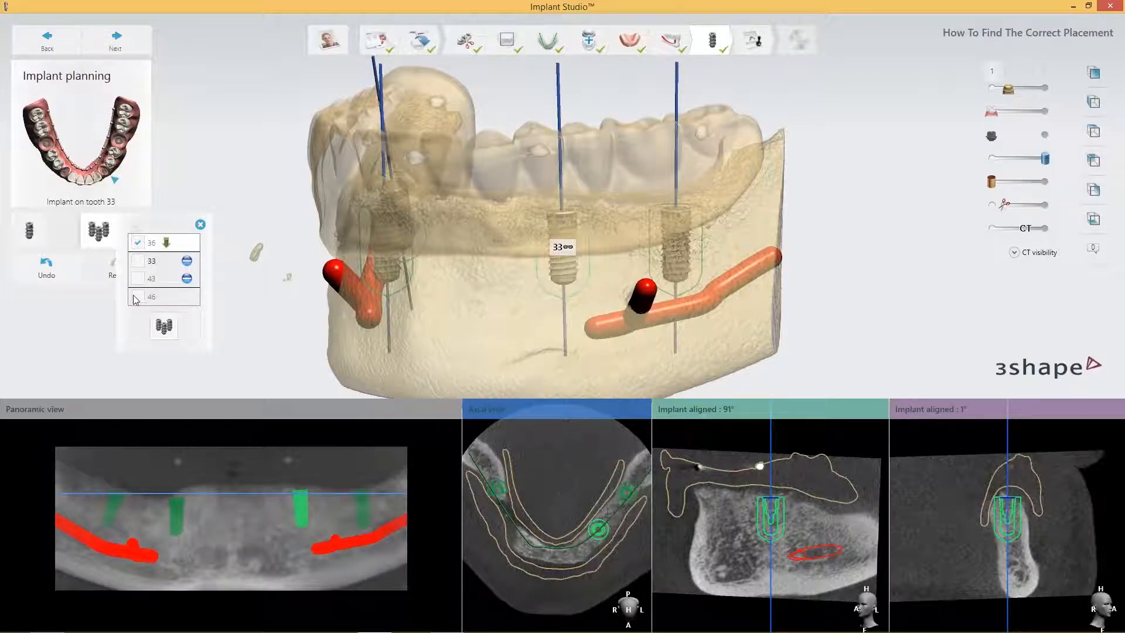
click(138, 296)
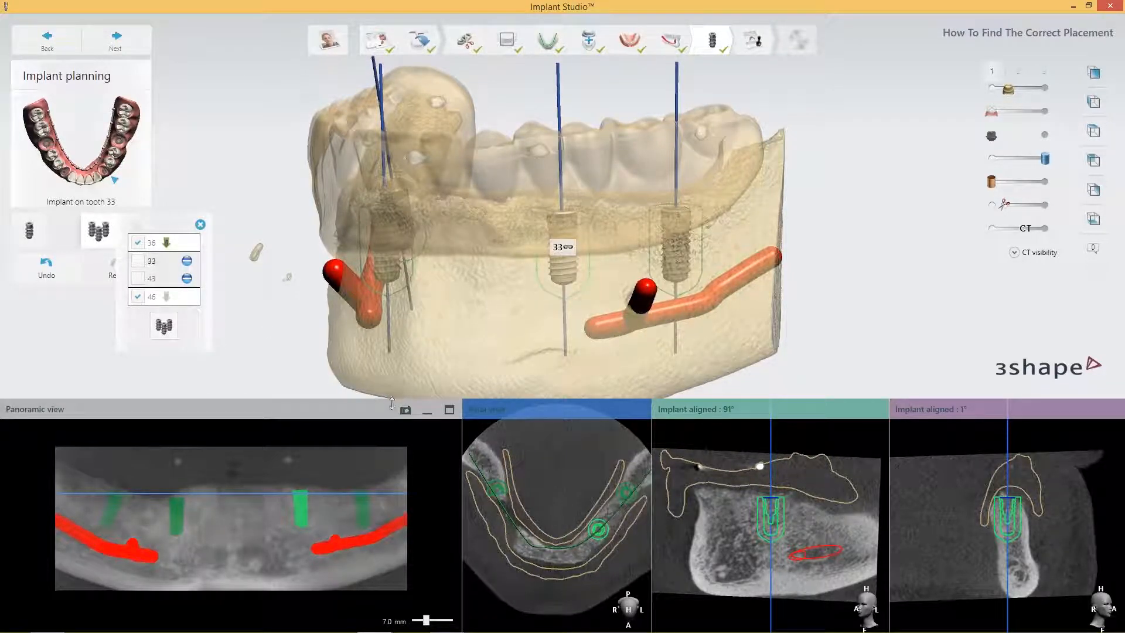
right_drag(756, 333, 658, 325)
click(164, 325)
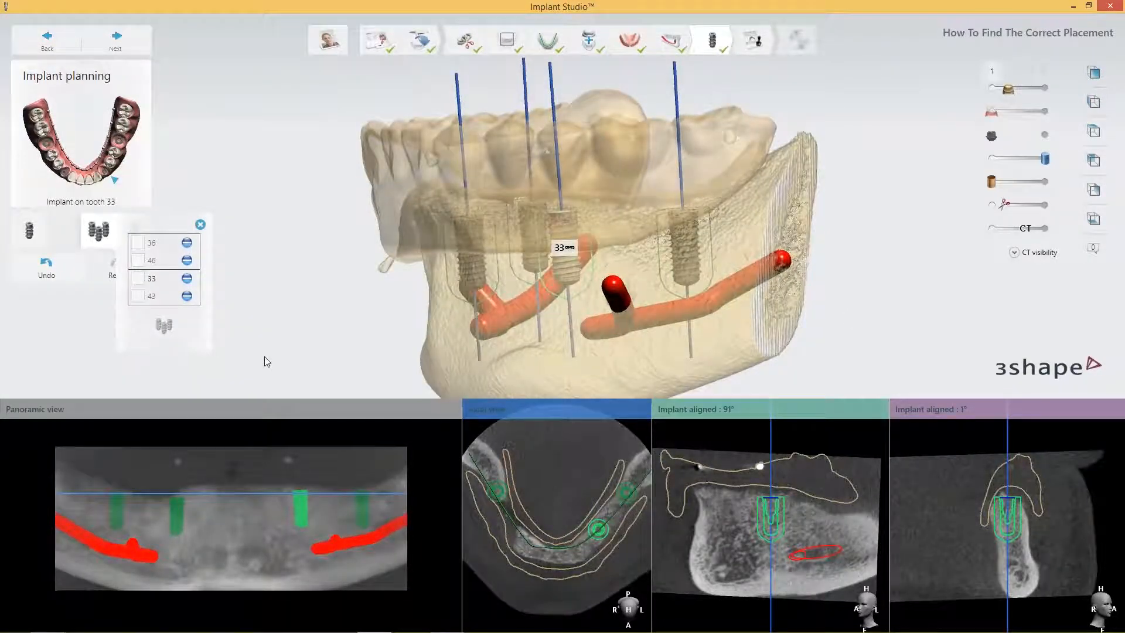
Tilt implant 36 together with its parallel implant 46 in the 3D model, and release the parallel link between them
click(684, 306)
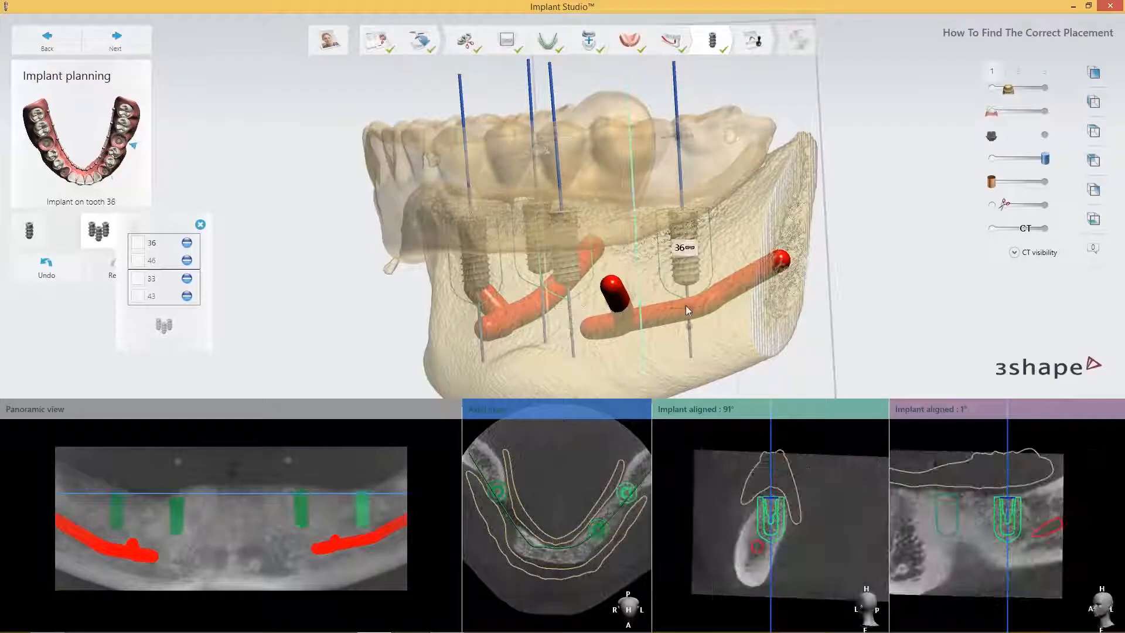
drag(683, 306, 645, 302)
right_drag(646, 302, 401, 306)
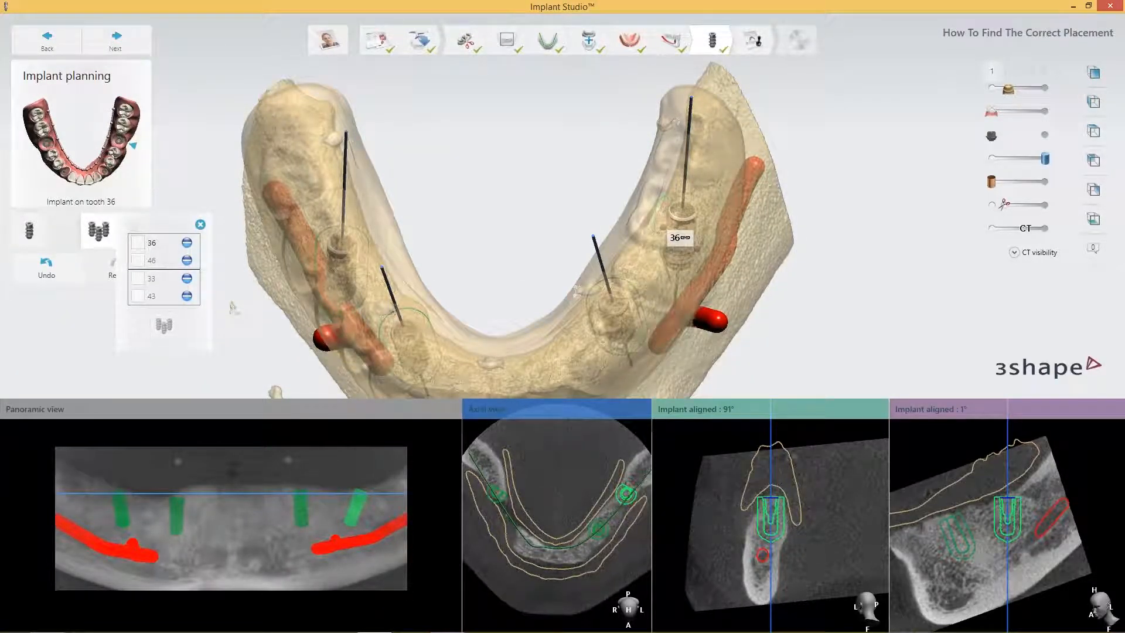
right_drag(736, 330, 610, 253)
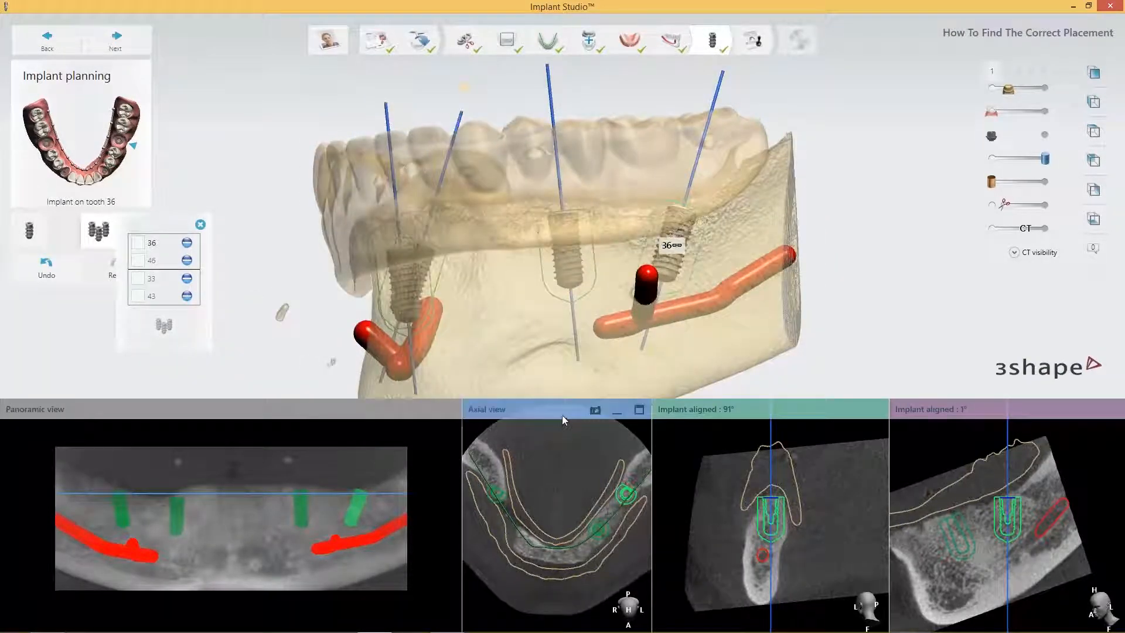
click(187, 243)
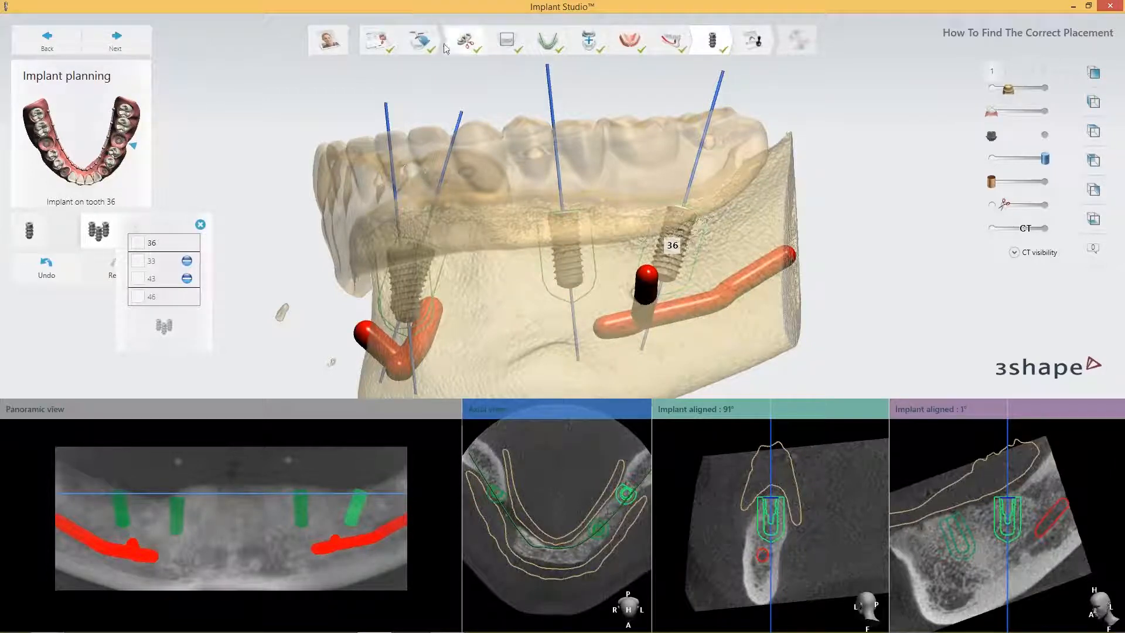
Go to the patient overview and reopen the Implant Planning case
click(329, 40)
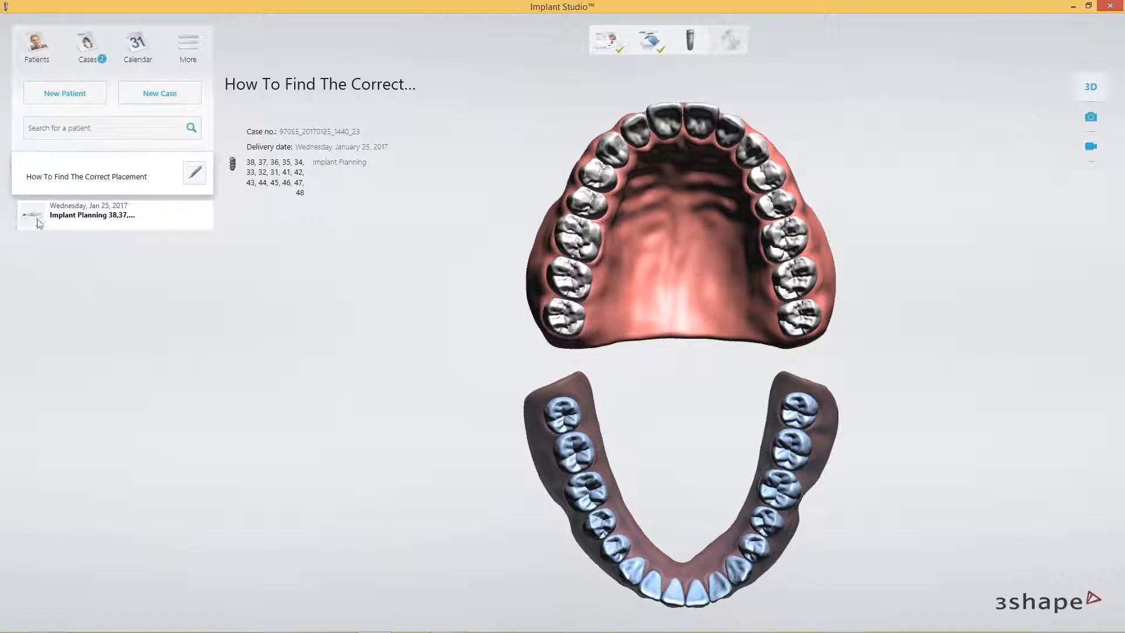
double_click(108, 215)
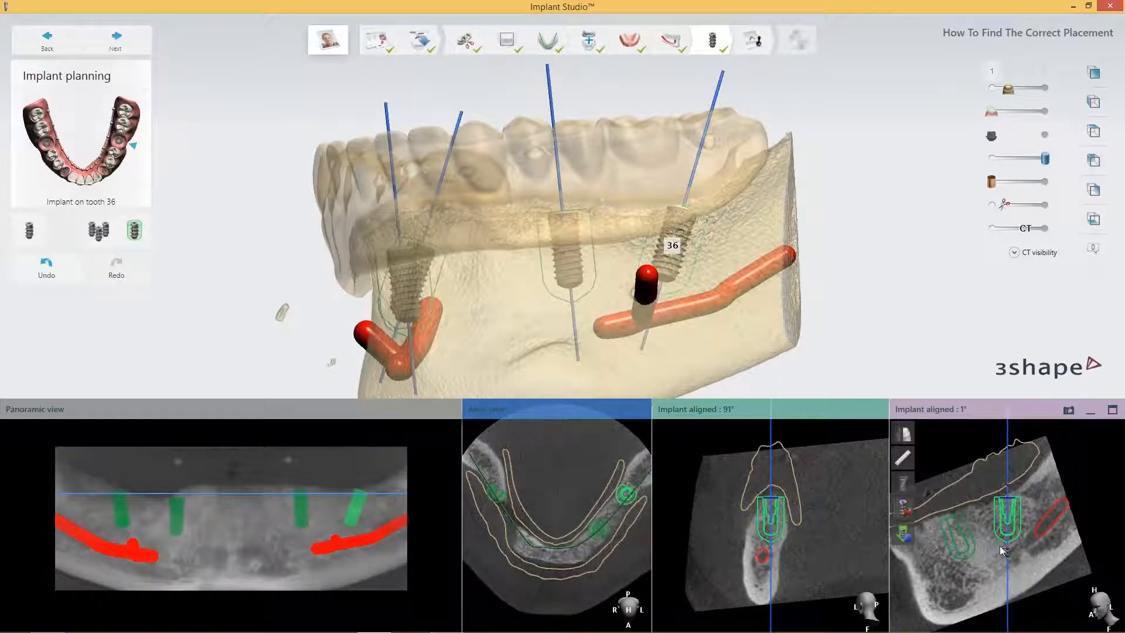
drag(1009, 551, 1028, 540)
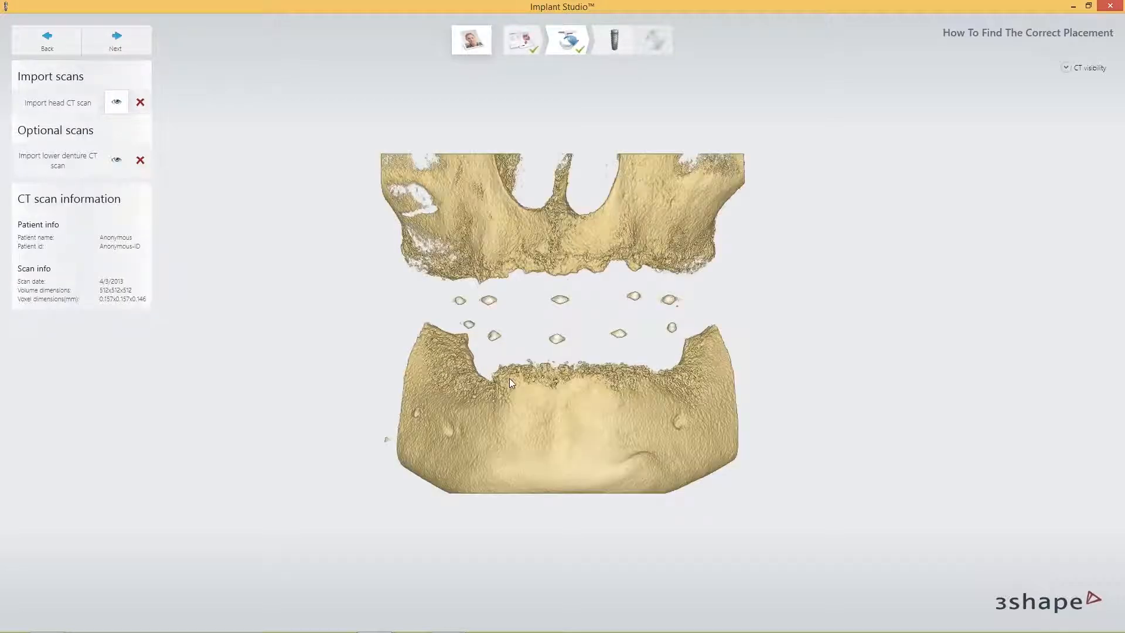
Examine the imported head CT scan and the lower denture CT scan from the front and from above
right_drag(509, 381, 546, 377)
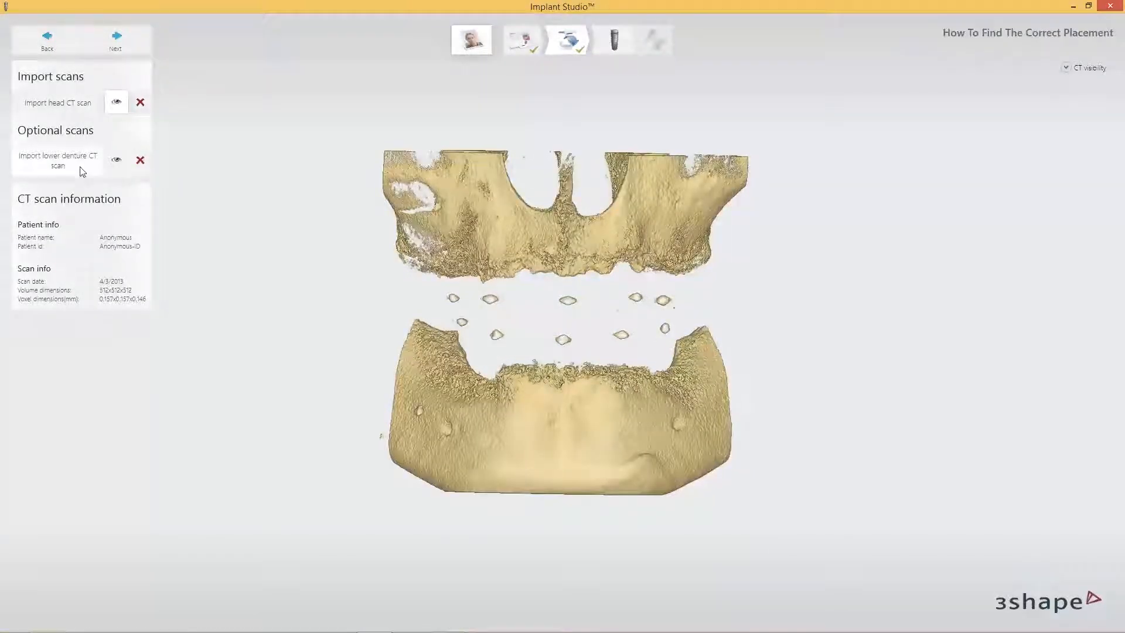
click(116, 160)
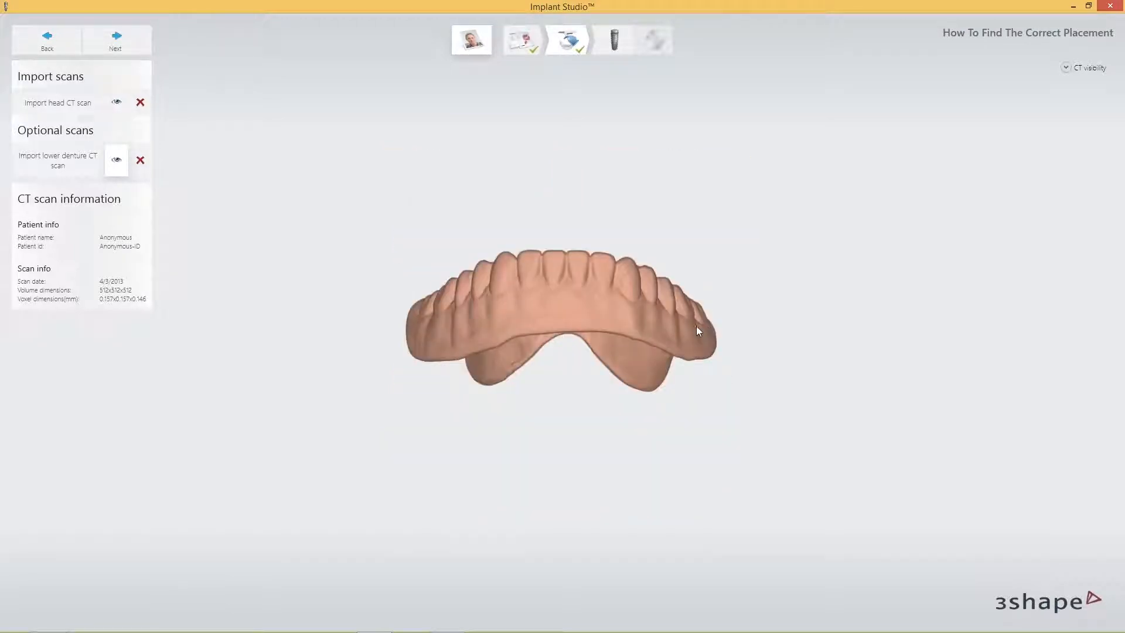
right_drag(658, 294, 619, 434)
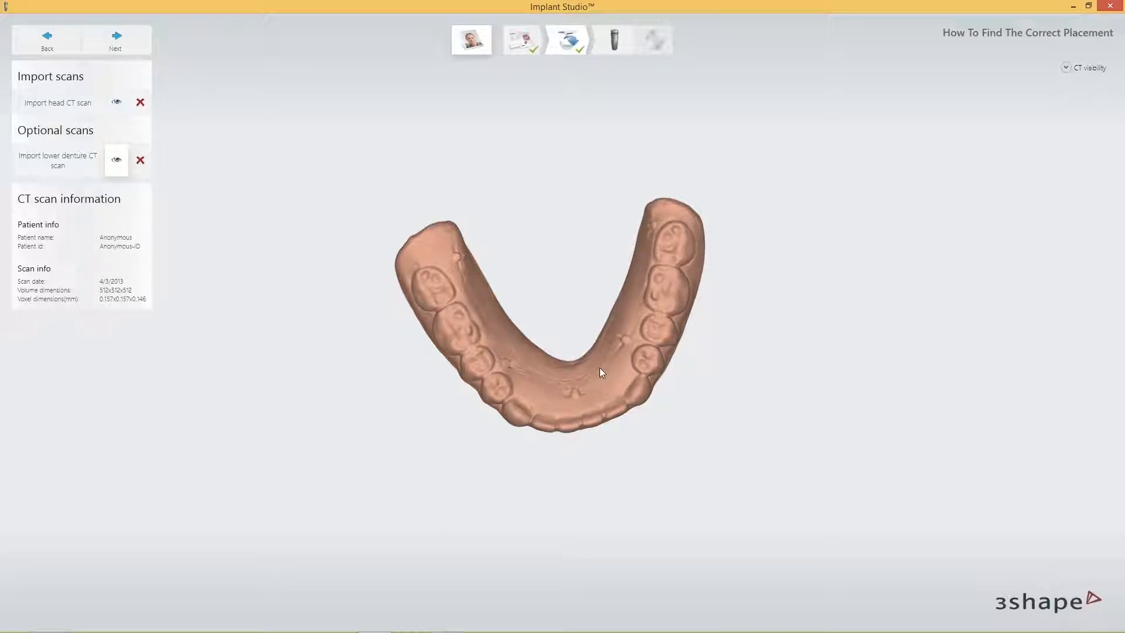
right_drag(602, 372, 639, 275)
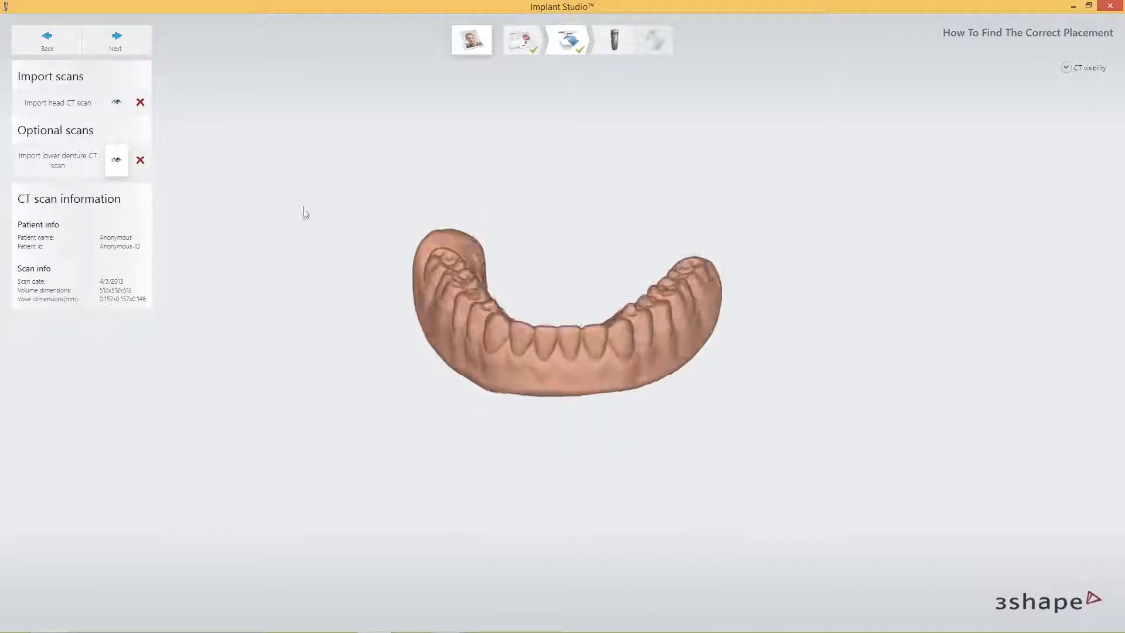
Increase the opacity of the lower denture scan in the lower jaw scan alignment and examine its fit to the CT model
click(115, 45)
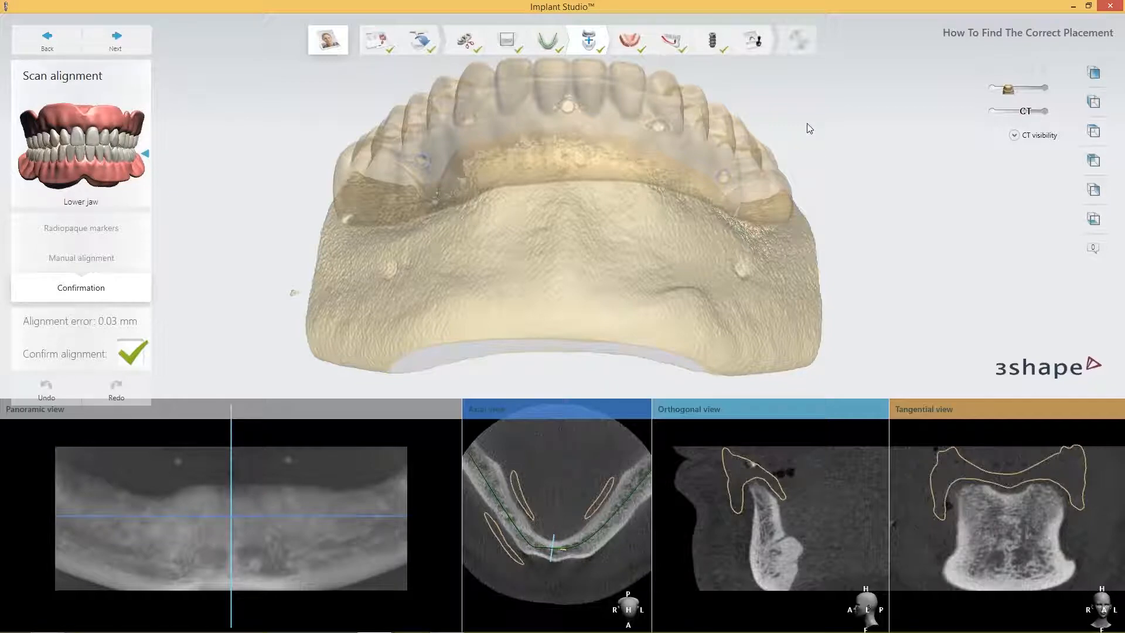
right_drag(803, 100, 799, 207)
drag(1008, 89, 1028, 89)
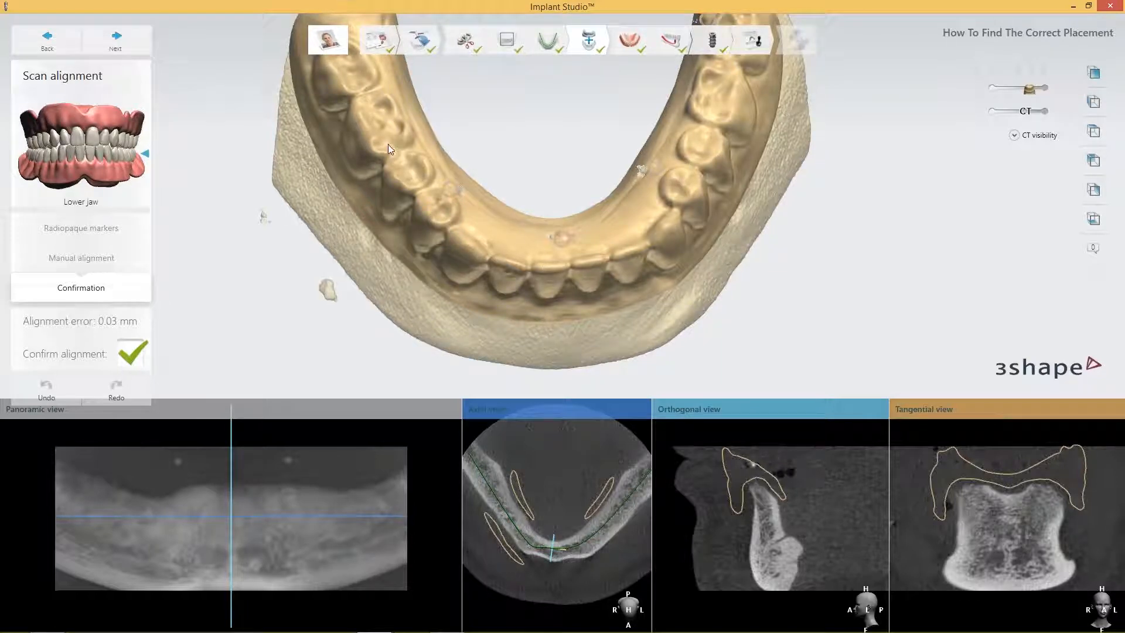
right_drag(405, 167, 391, 195)
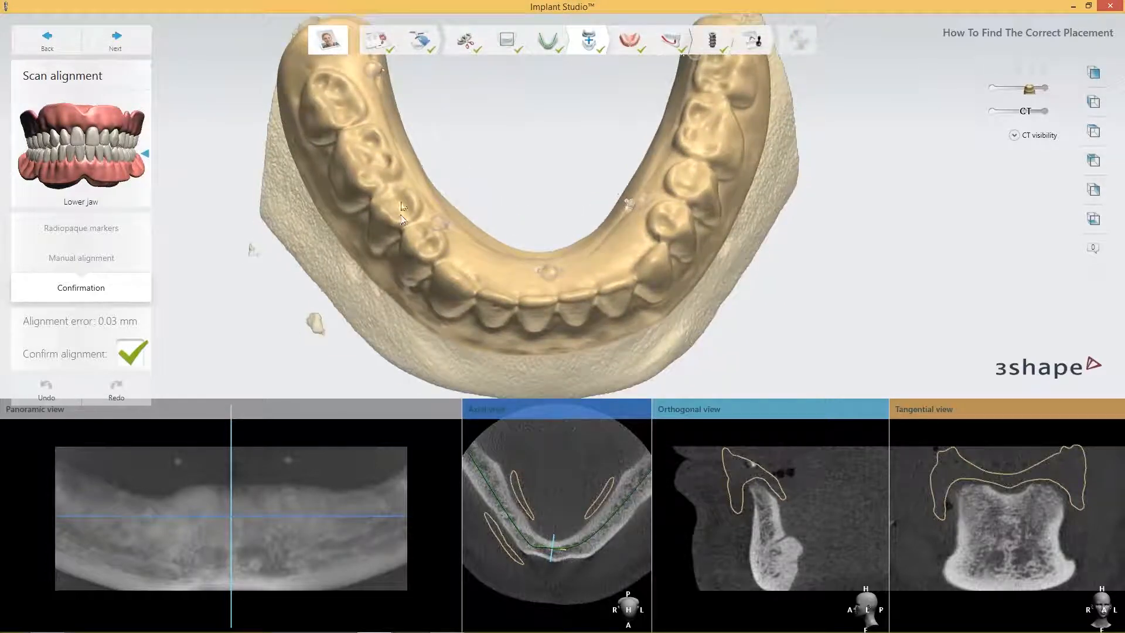
right_drag(458, 219, 459, 260)
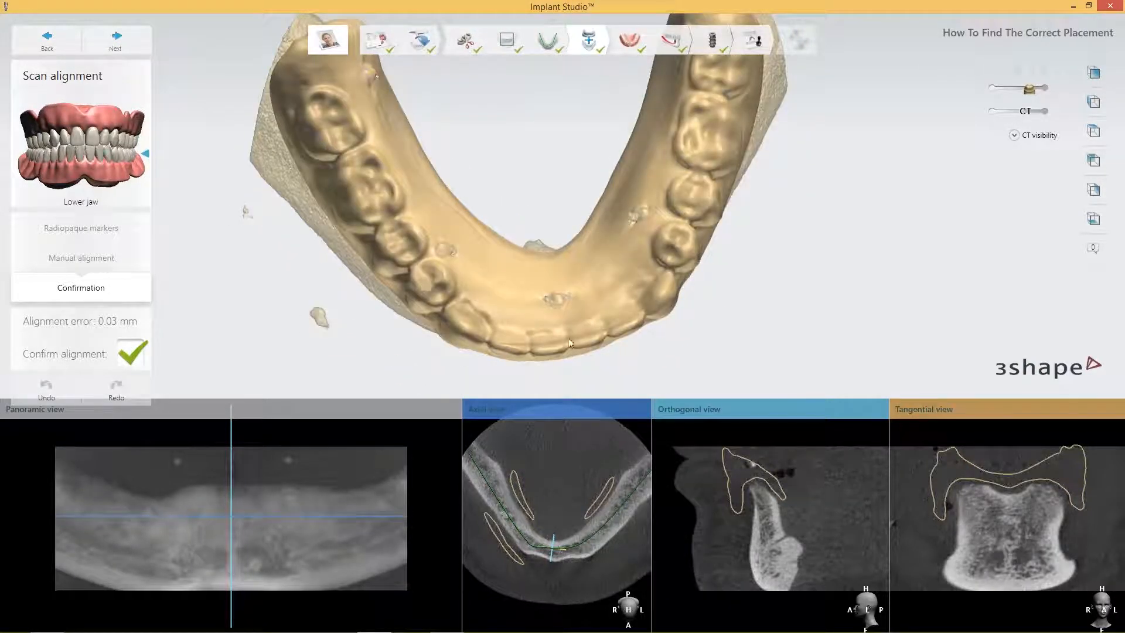
right_drag(757, 179, 750, 110)
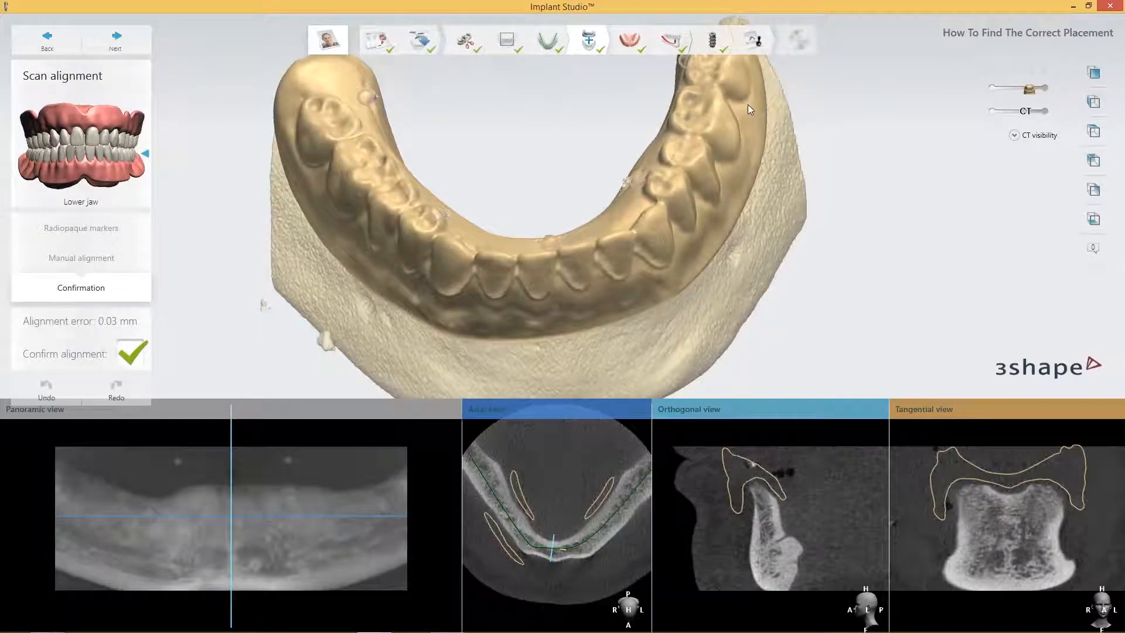